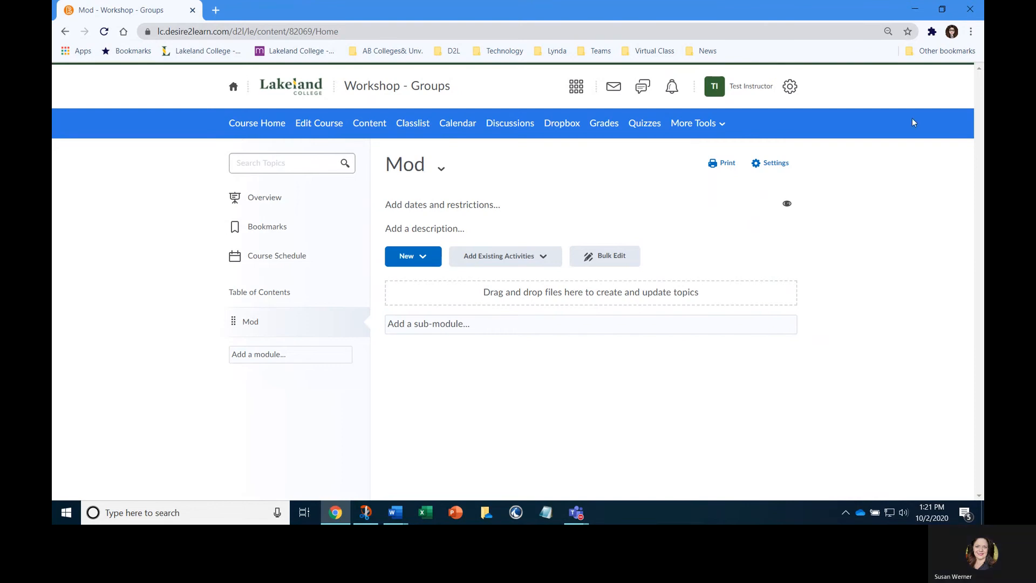
Check the update alerts for the unzipped V3_HTML_Template.zip file and close the list
left_click(642, 89)
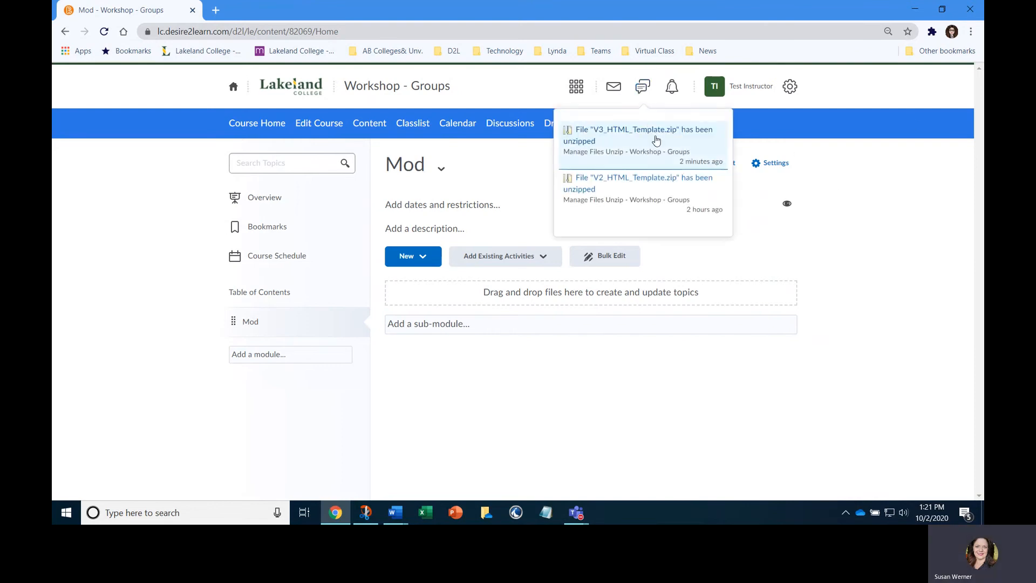
left_click(842, 233)
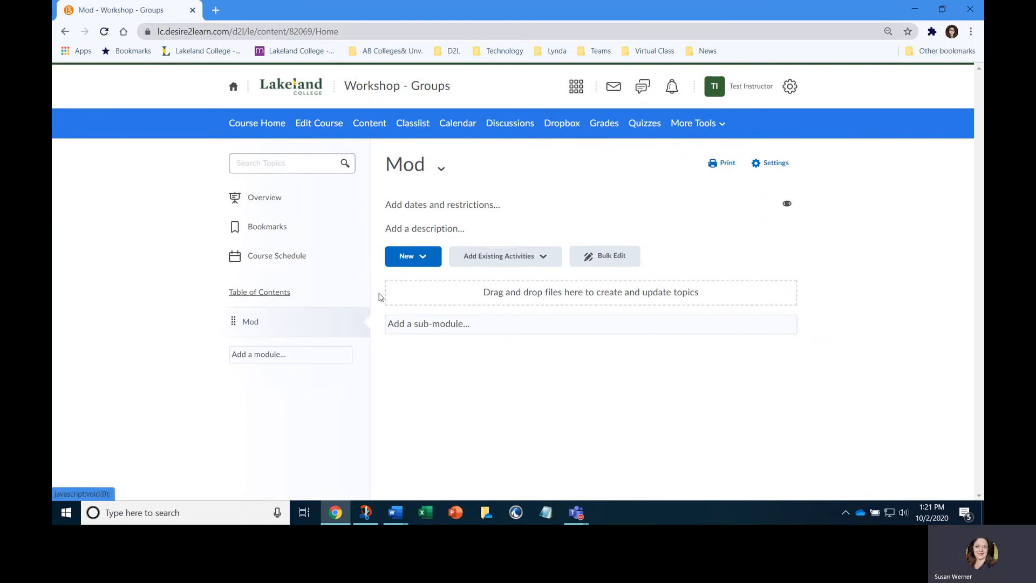
Create a new file in the Mod module and title it "Testing Templates"
left_click(421, 257)
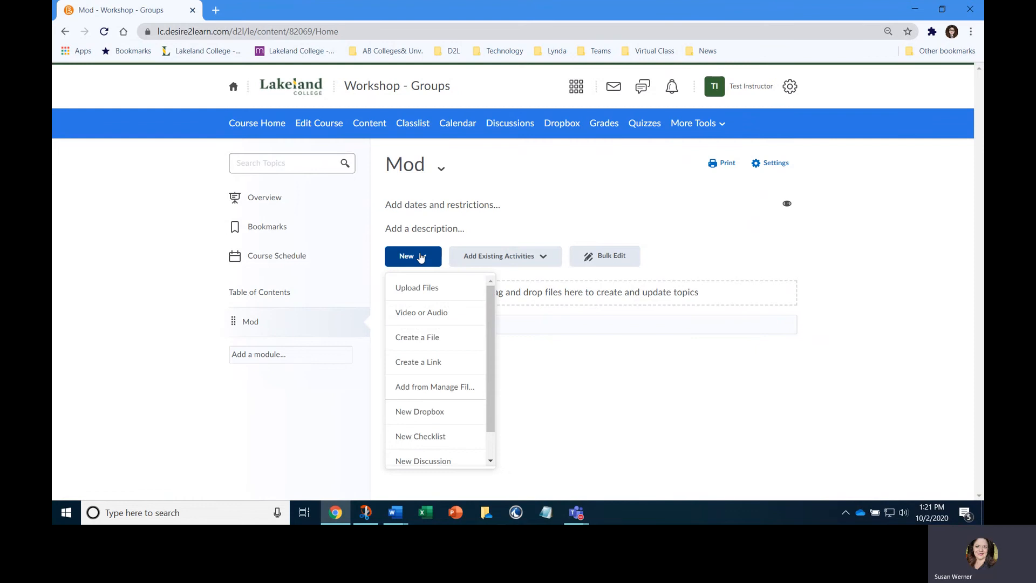
left_click(413, 339)
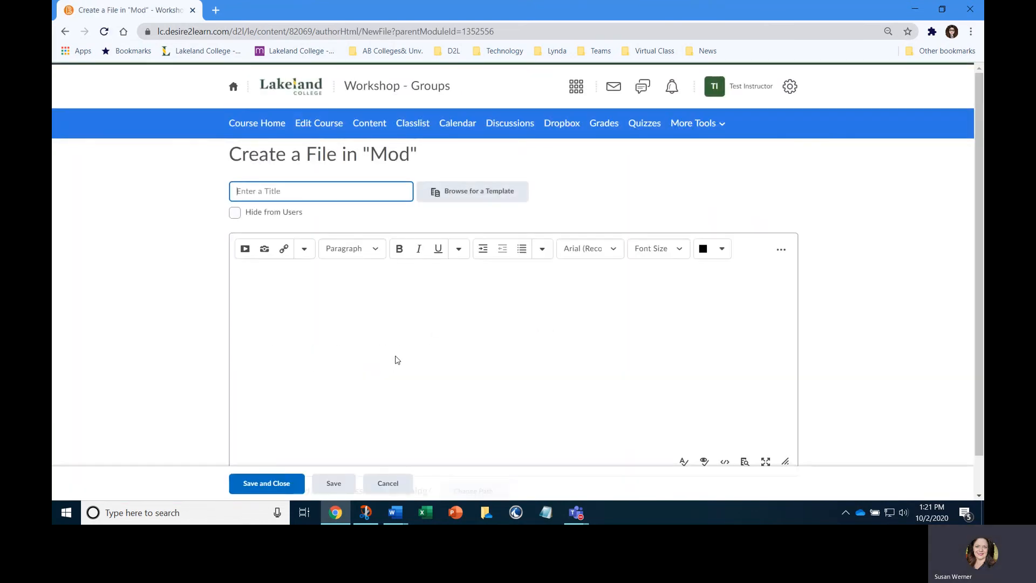
type("Testing Templates")
Browse for a template in the course offering files, open Daylight_HTML_Template's module_templates folder, and enlarge the file dialog
left_click(465, 199)
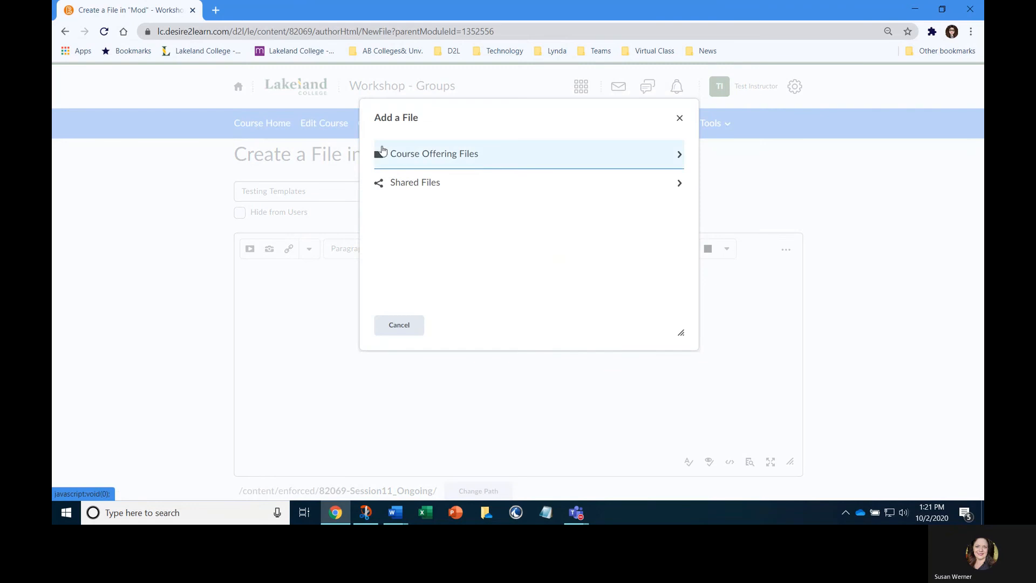
left_click(407, 157)
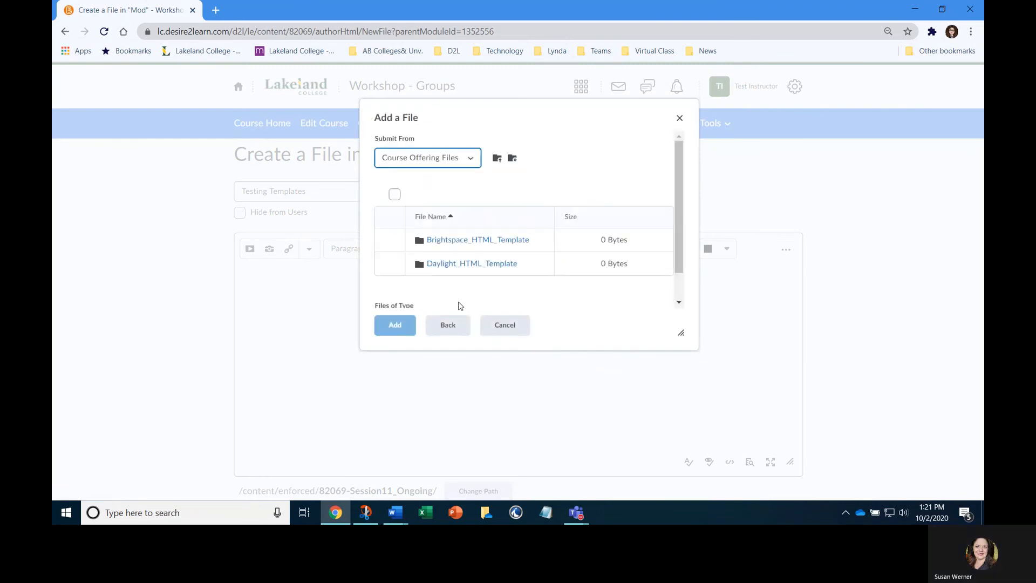
left_click(444, 265)
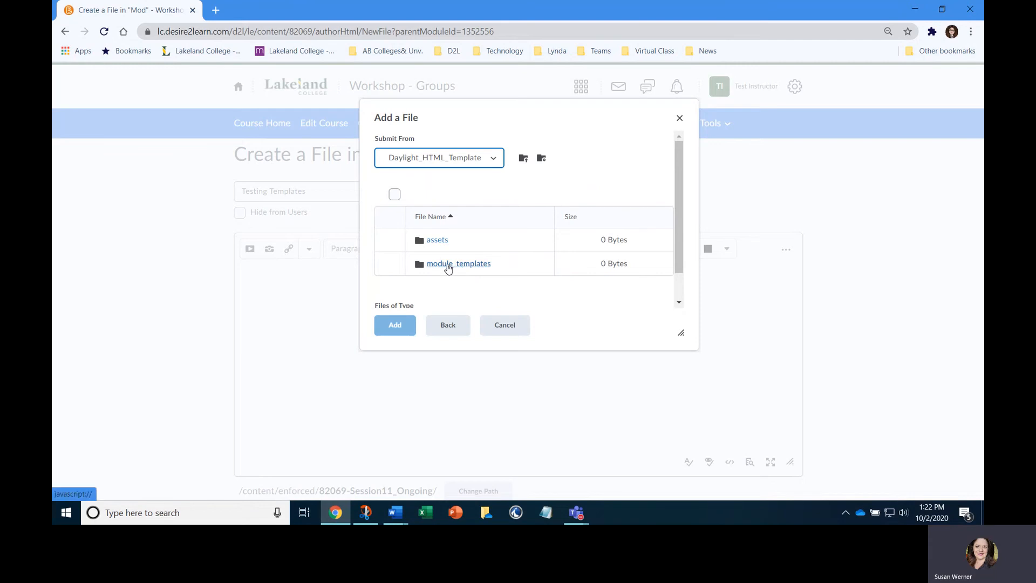
left_click(448, 269)
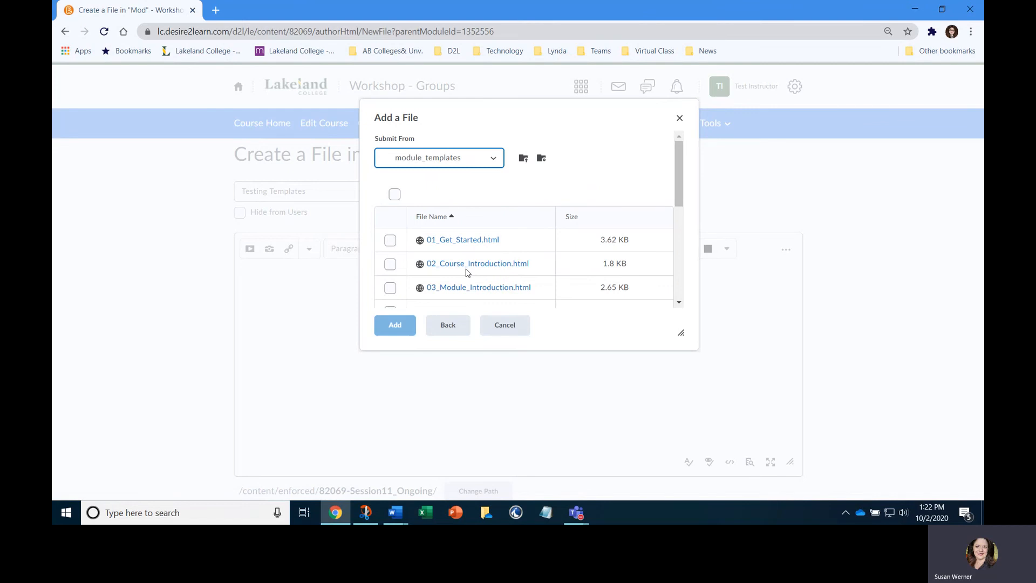
left_click_drag(681, 333, 711, 454)
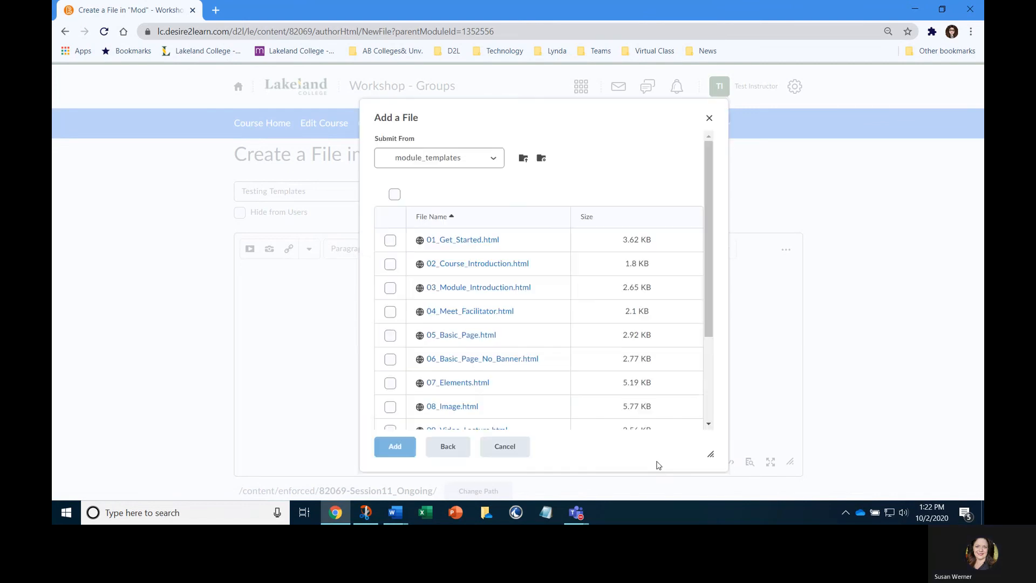
left_click(390, 312)
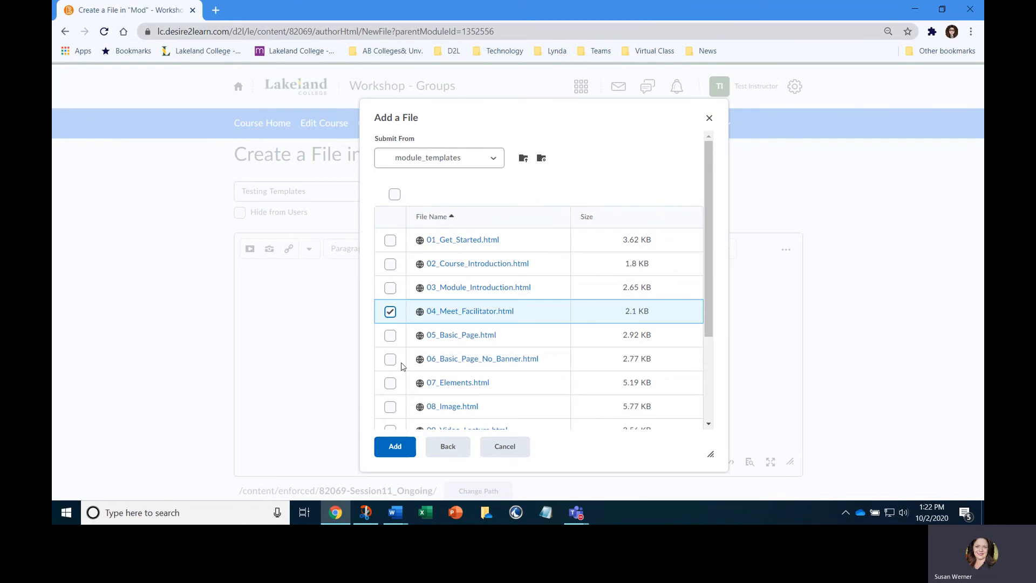
left_click(389, 314)
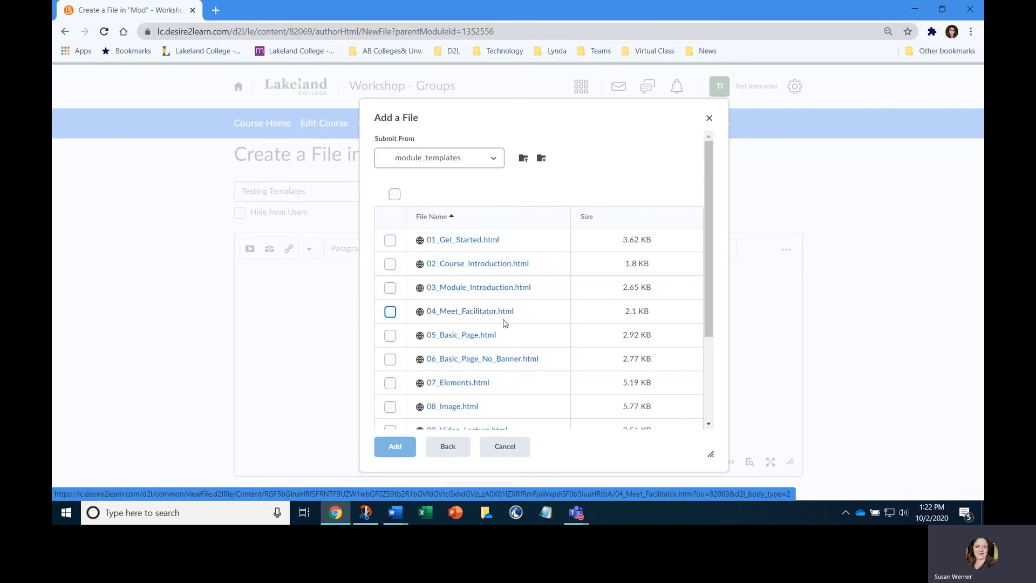
scroll(507, 327, "down", 1)
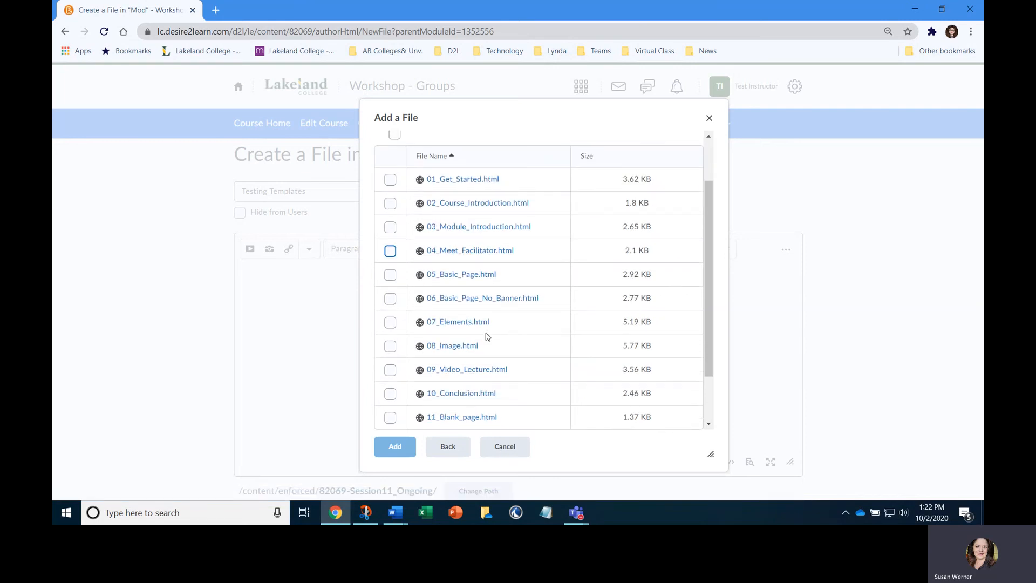
scroll(467, 333, "up", 1)
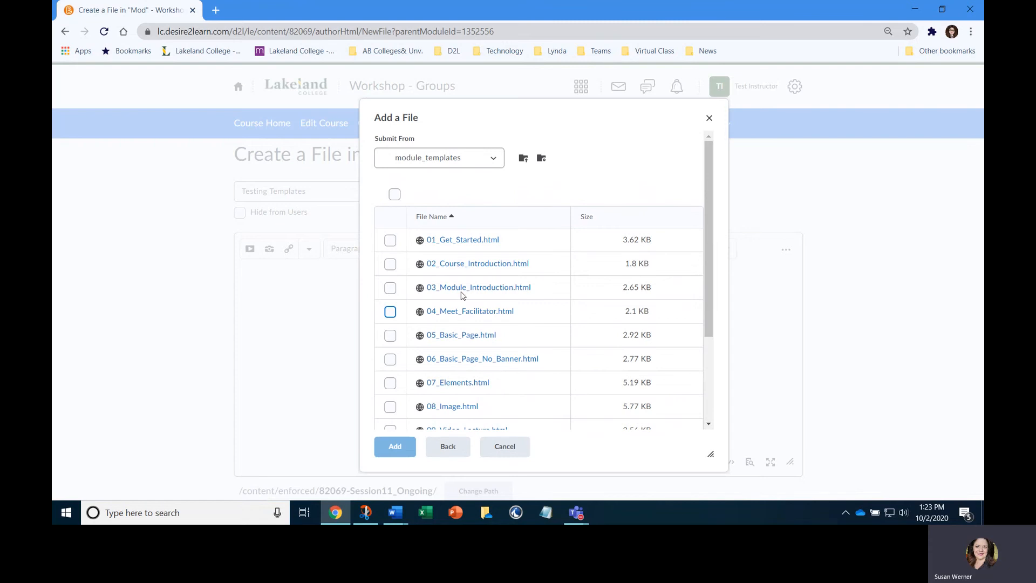
Preview the 03_Module_Introduction.html template in its own browser tab and review its banner, text and numbered objectives layout
left_click(507, 289)
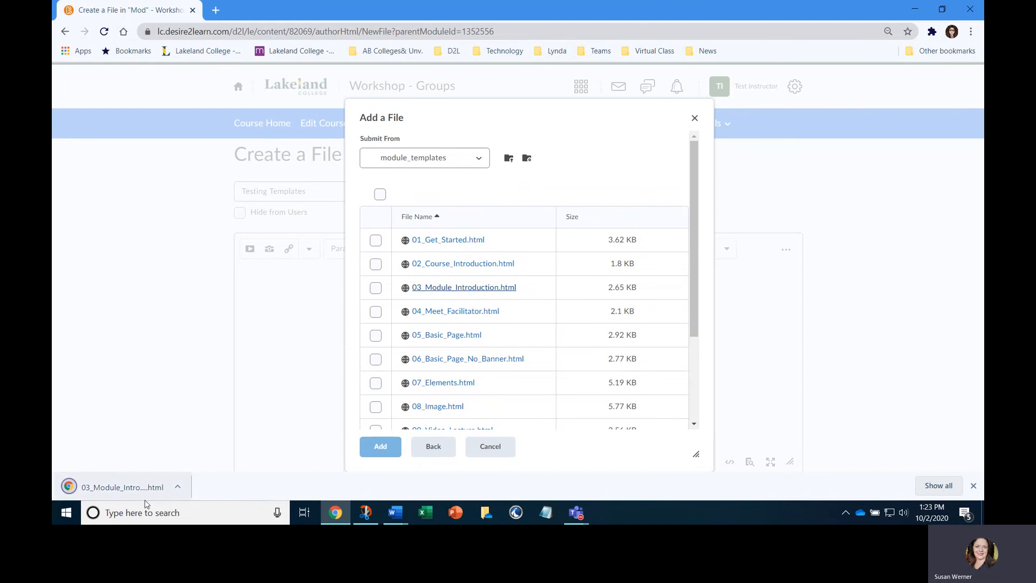
left_click(115, 487)
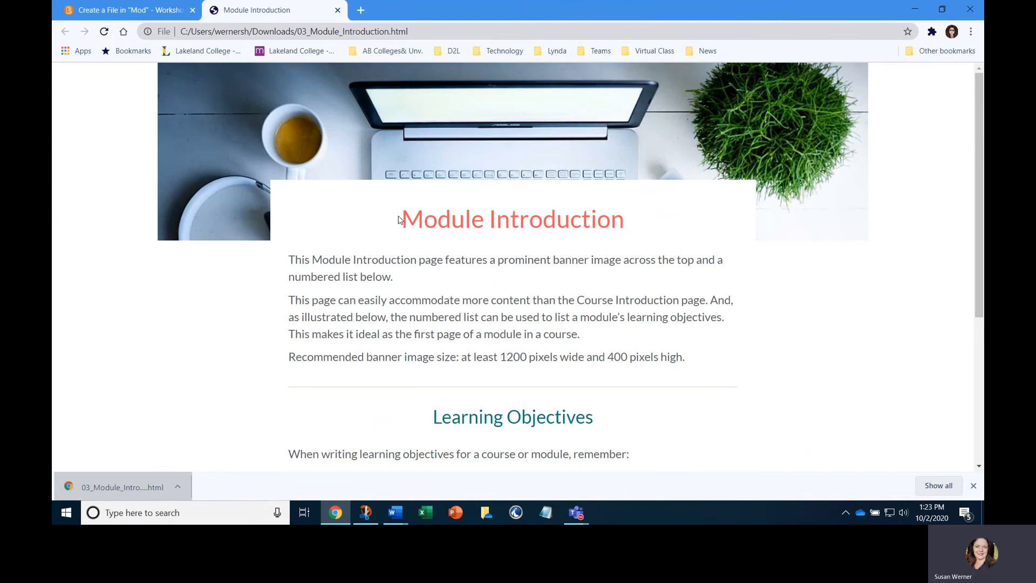
scroll(335, 289, "down", 4)
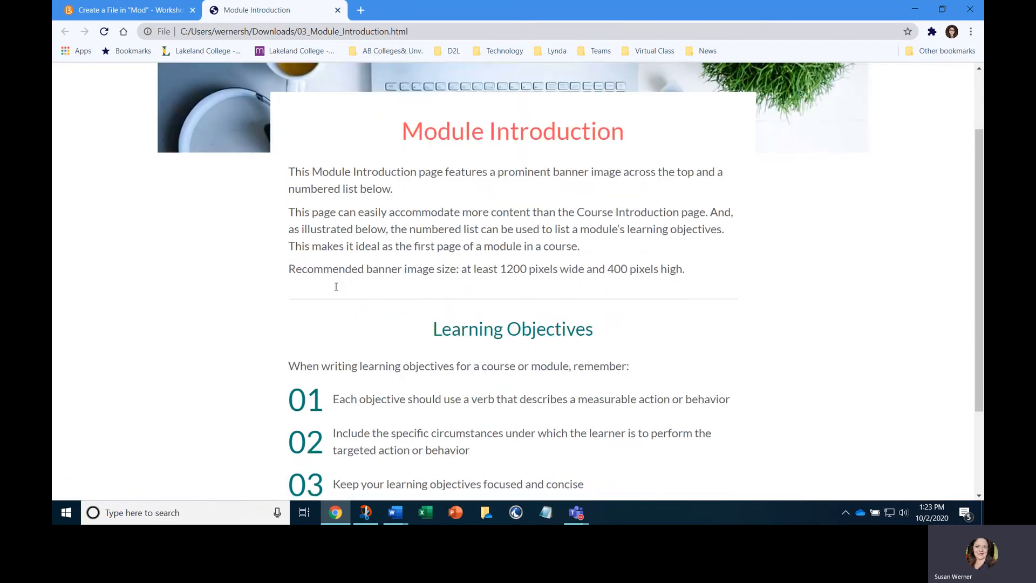
scroll(457, 338, "up", 3)
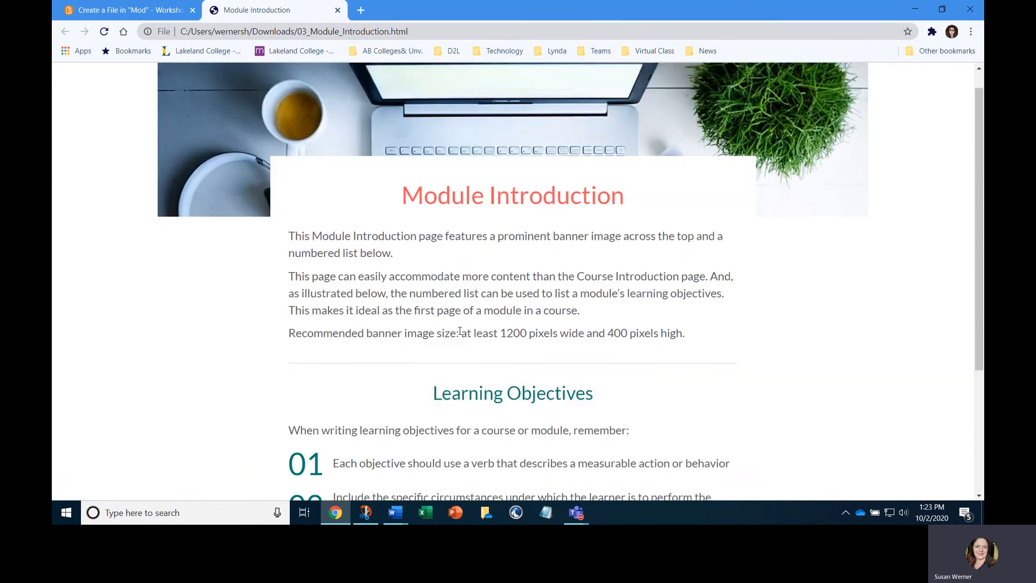
scroll(529, 314, "down", 3)
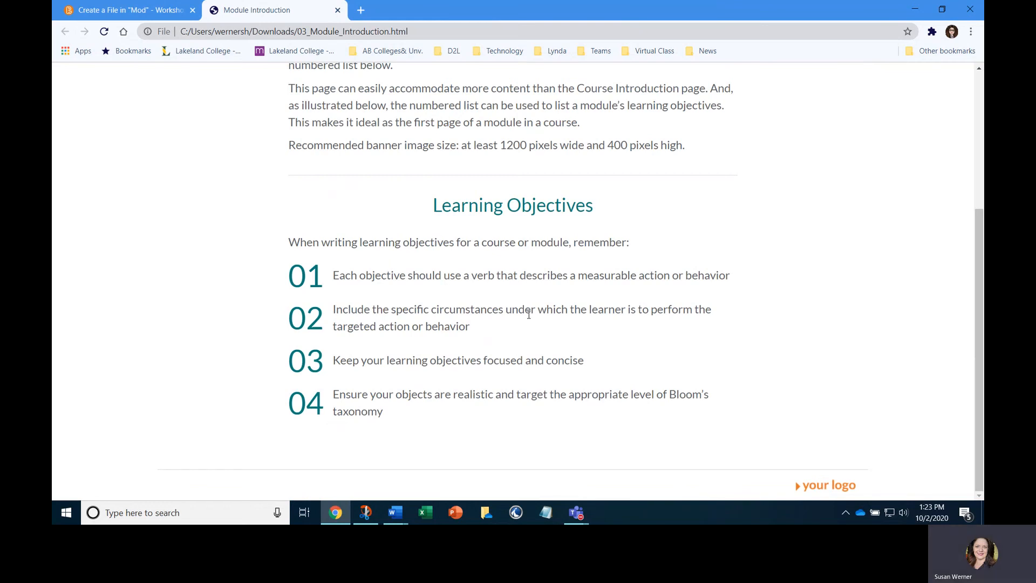
scroll(529, 315, "up", 2)
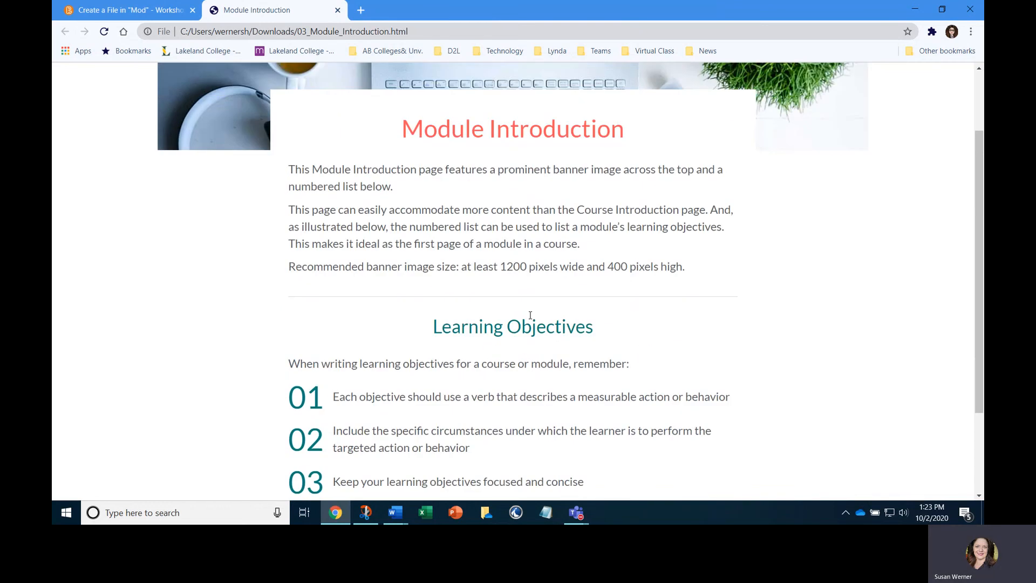
scroll(530, 316, "up", 2)
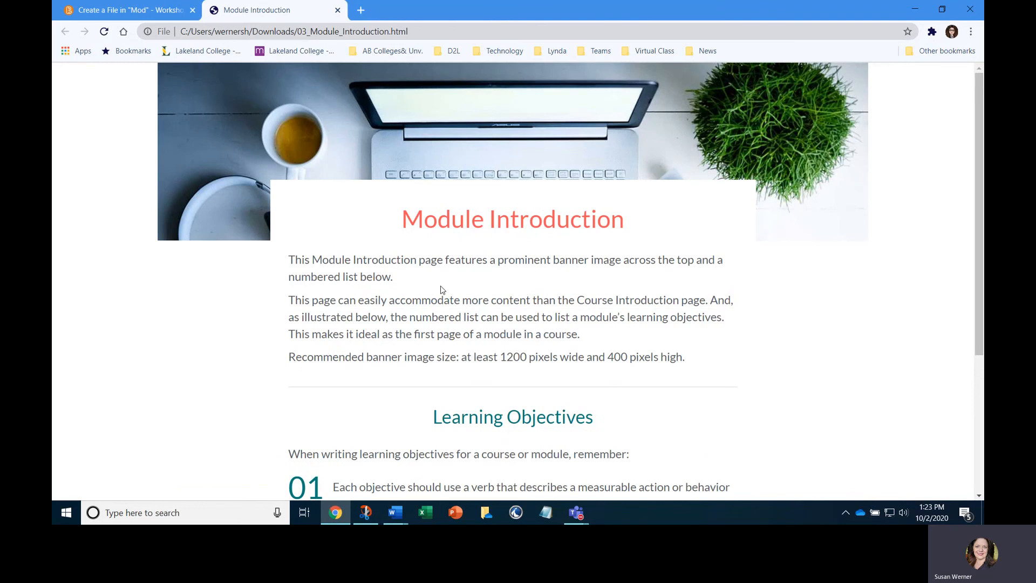
Return to the template list and preview 06_Basic_Page_No_Banner.html in a separate browser tab, reviewing its layout
left_click(133, 11)
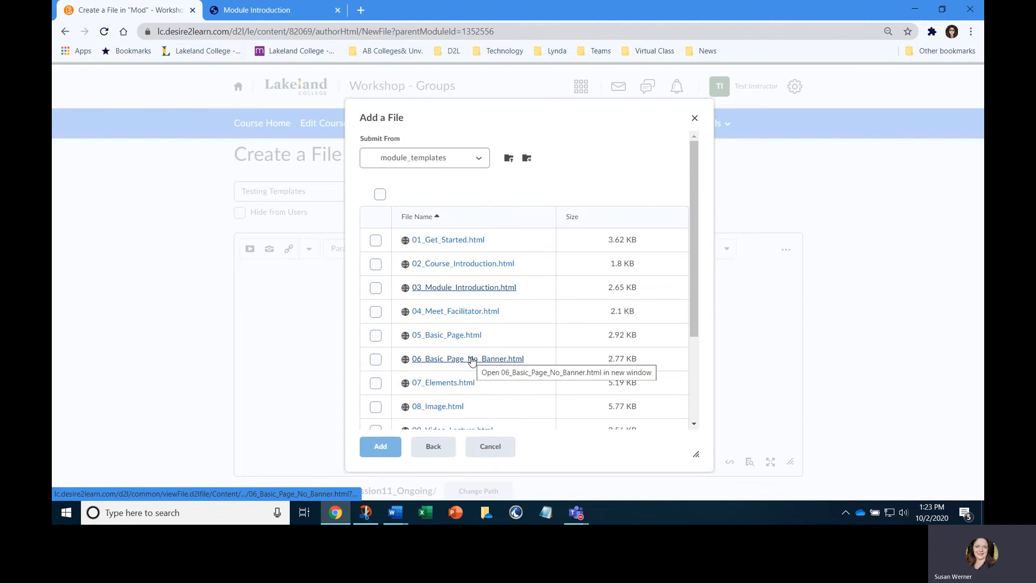
left_click(472, 359)
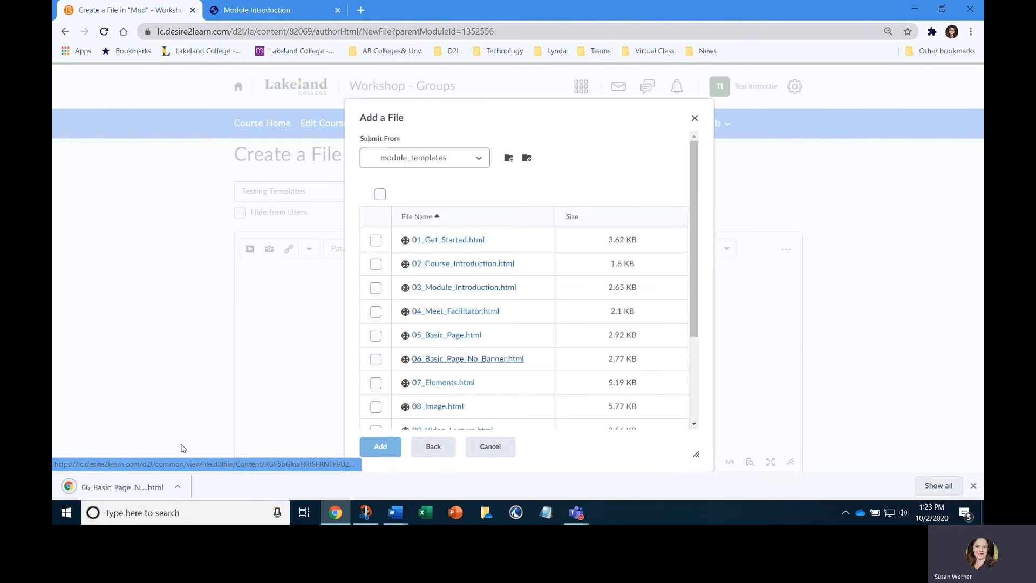
left_click(135, 487)
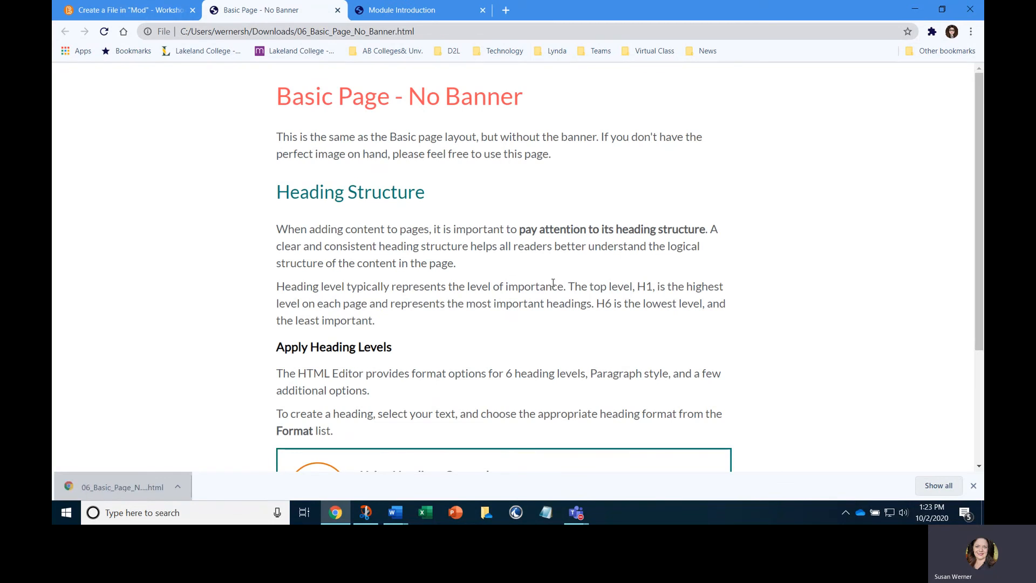
scroll(553, 283, "down", 3)
scroll(554, 286, "up", 1)
scroll(554, 287, "up", 3)
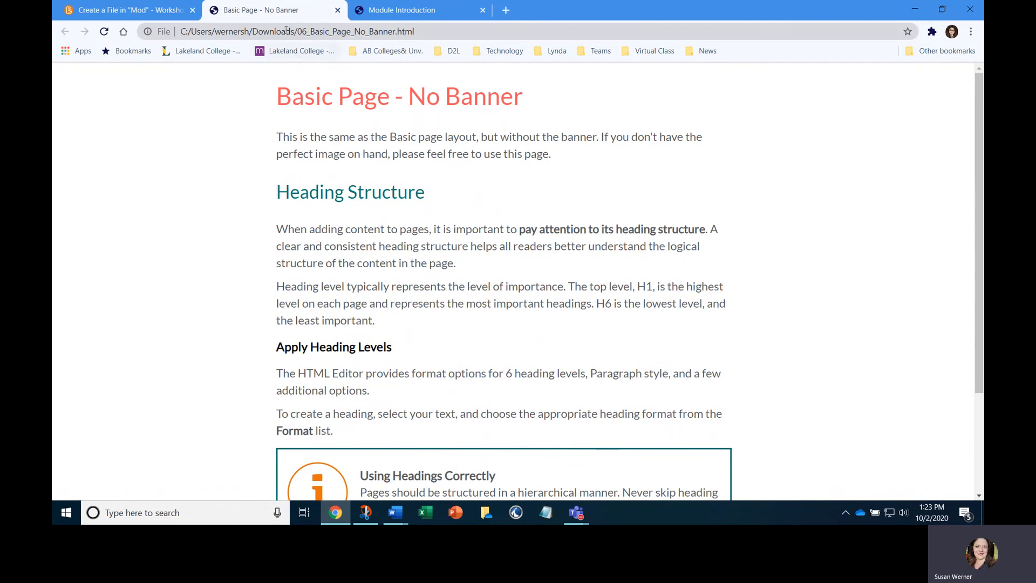
Apply the 06_Basic_Page_No_Banner.html template to the Testing Templates file, and save and close the file
left_click(155, 7)
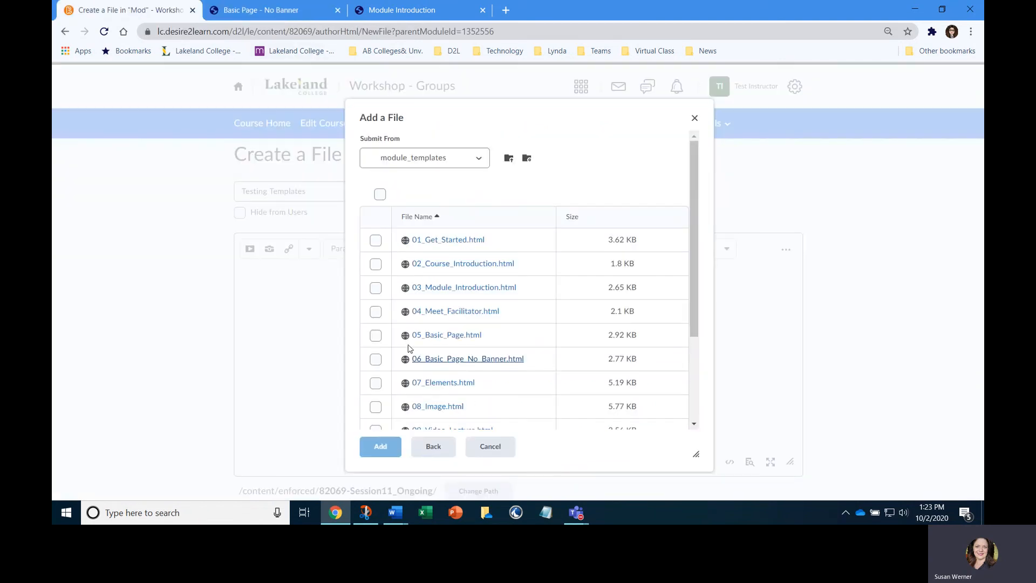
left_click(376, 360)
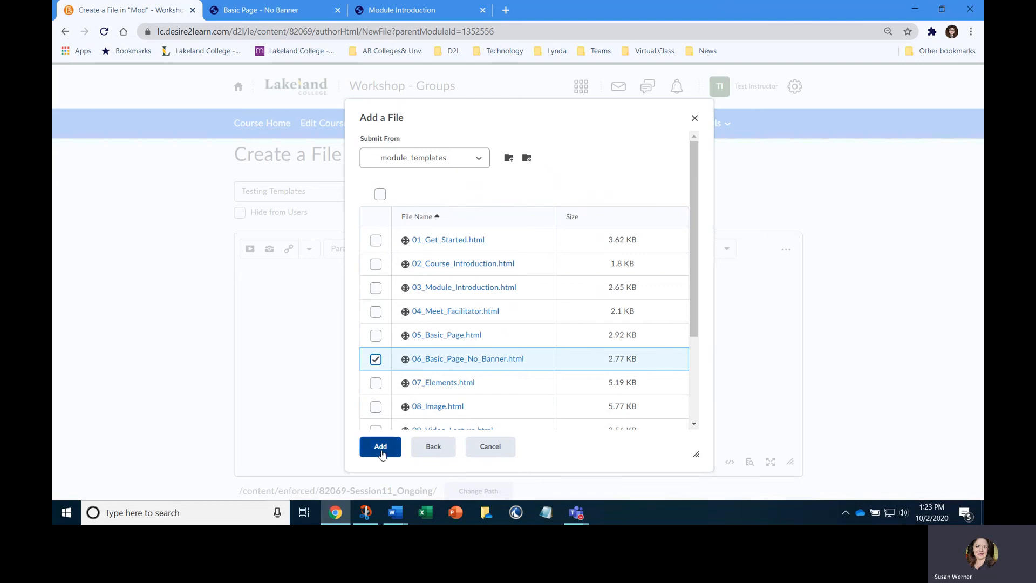
left_click(380, 447)
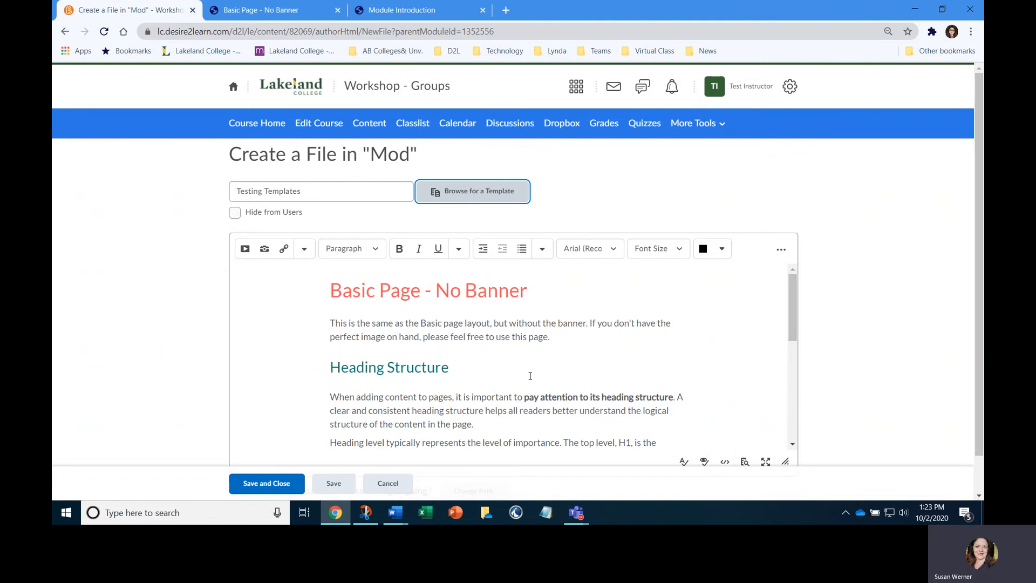
scroll(528, 376, "down", 5)
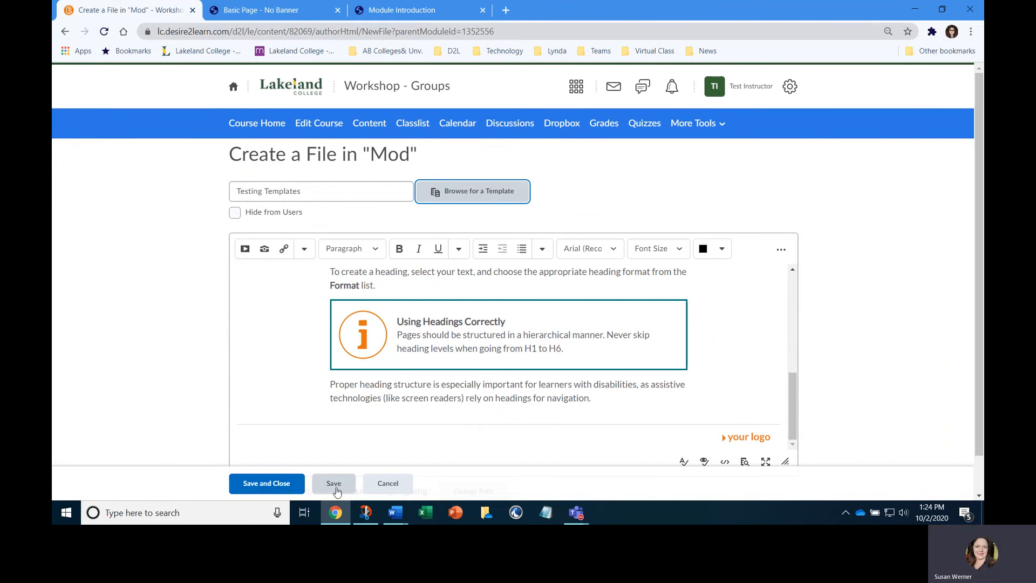
left_click(285, 485)
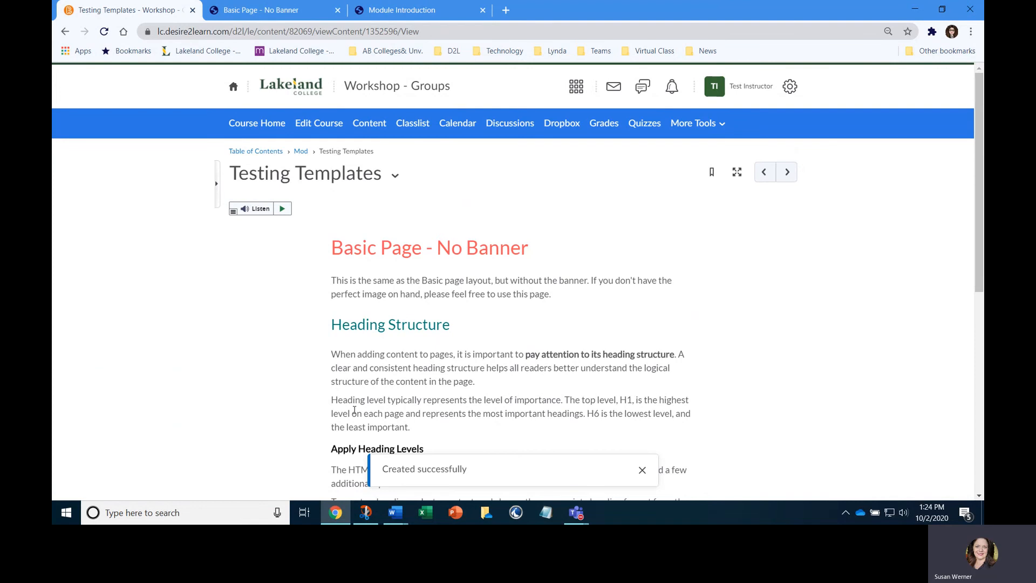
Open the Testing Templates page for HTML editing and replace its main heading with "Welcome to Class"
left_click(396, 178)
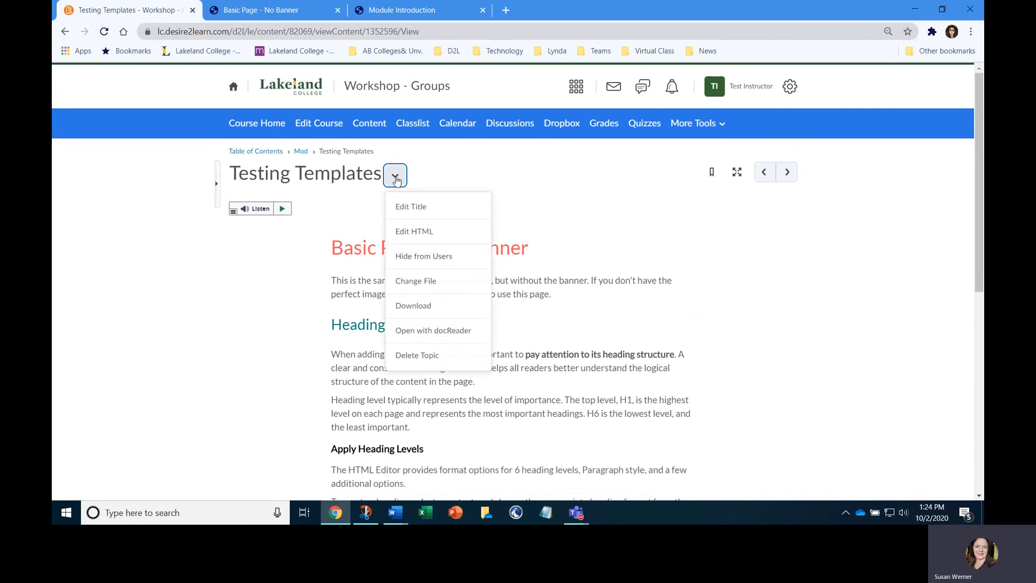
left_click(415, 232)
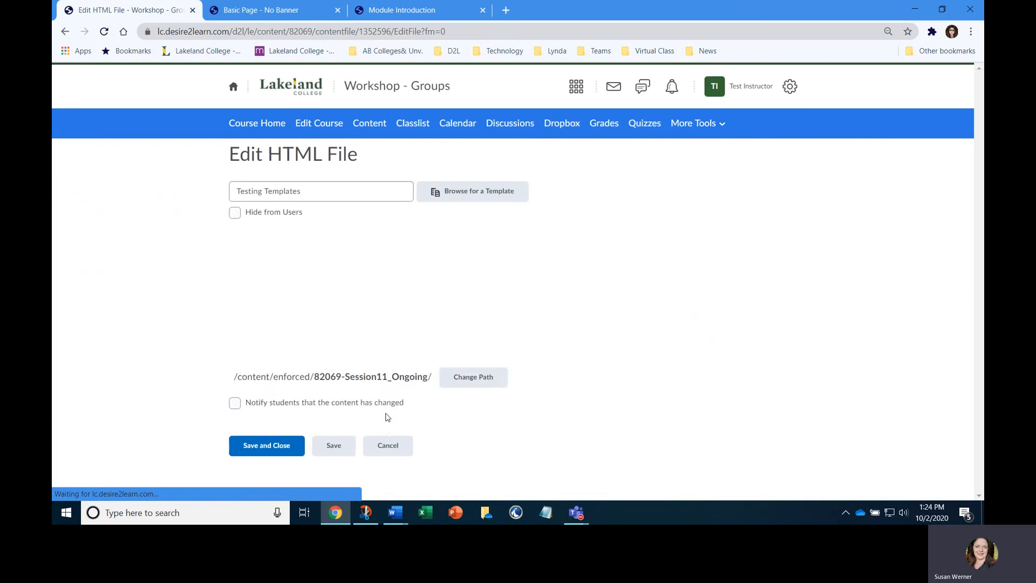
left_click_drag(329, 295, 563, 294)
type("Welcome to Class")
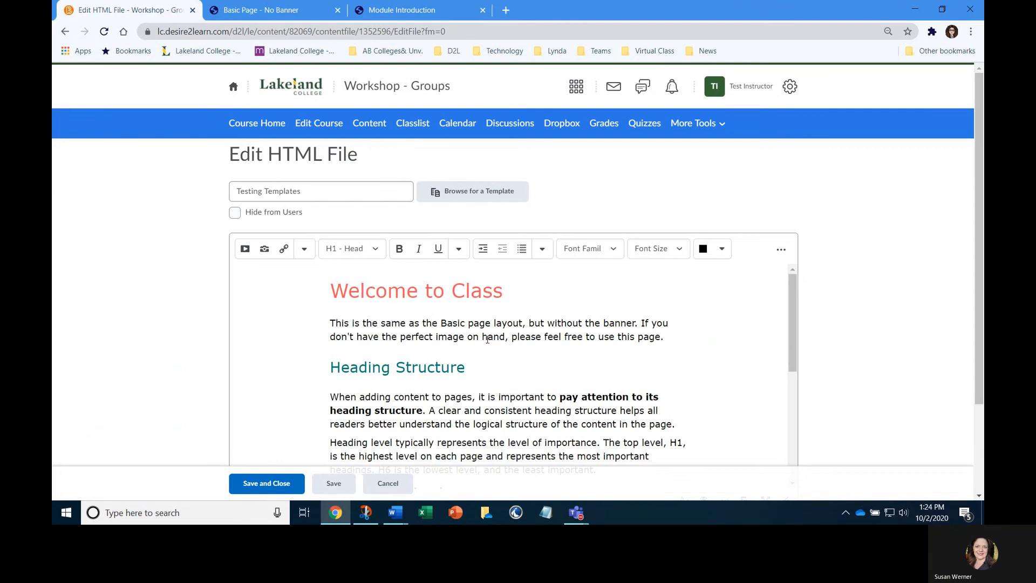
Switch to the Fake Filler 1.docx document in Word and copy the first body paragraph below the Lorem ipsum heading
scroll(381, 373, "down", 2)
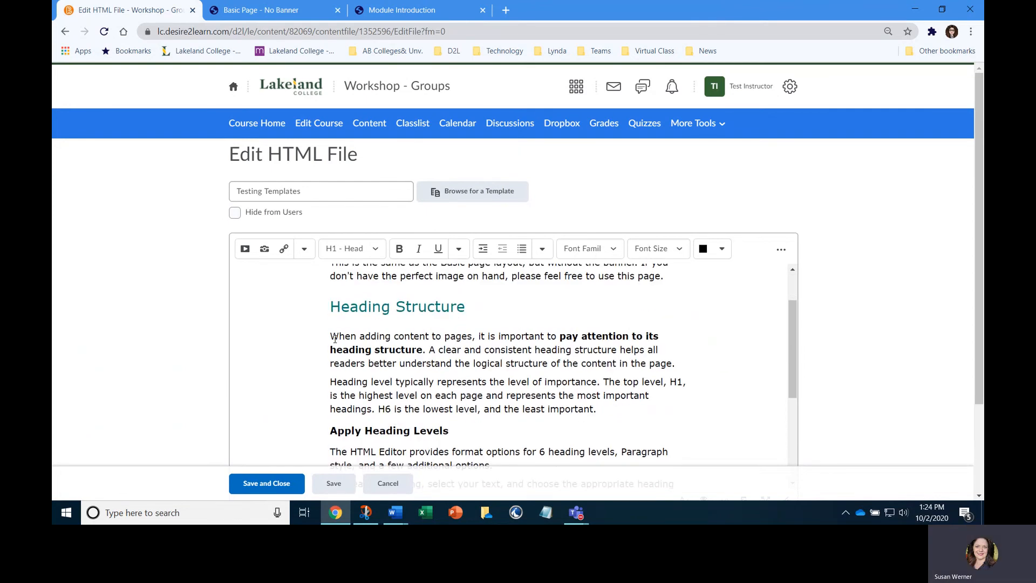
left_click_drag(330, 338, 599, 413)
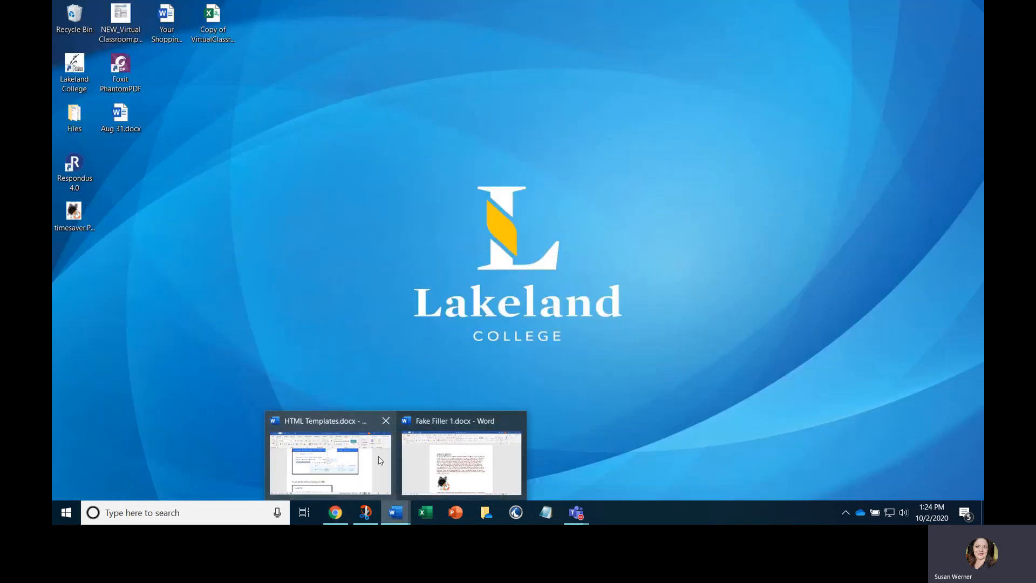
left_click(377, 455)
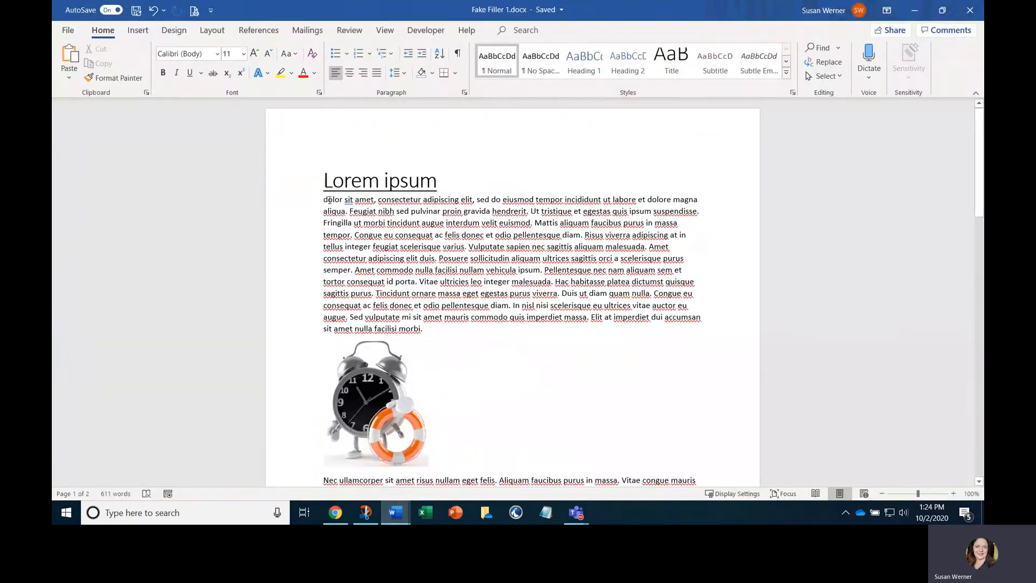
left_click_drag(324, 200, 427, 335)
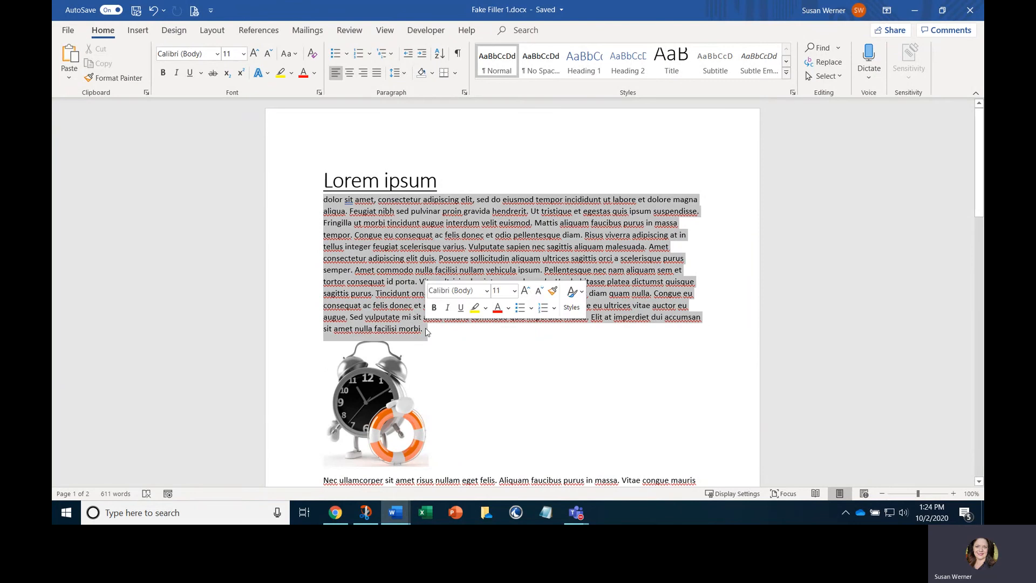
right_click(404, 240)
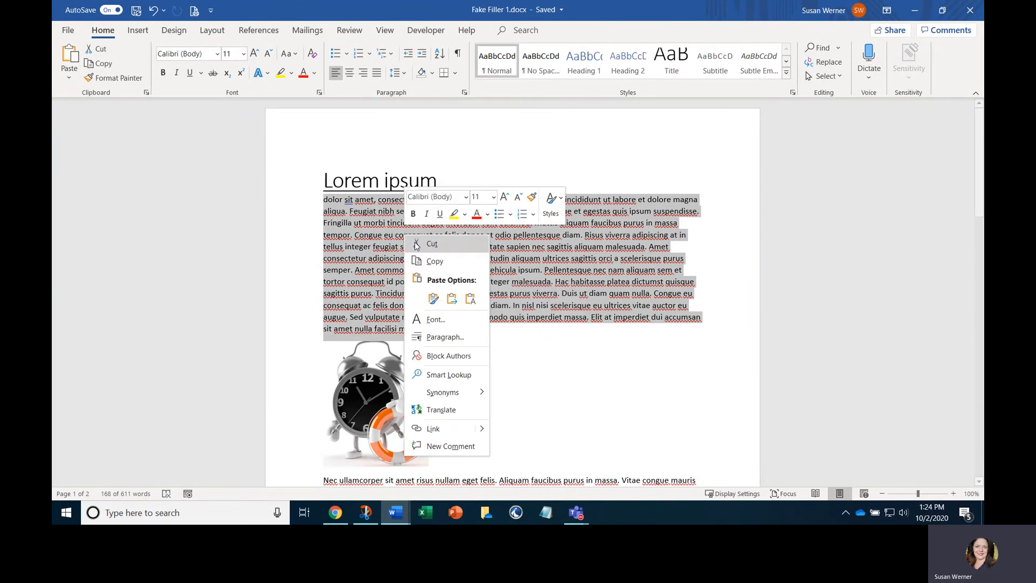
left_click(435, 261)
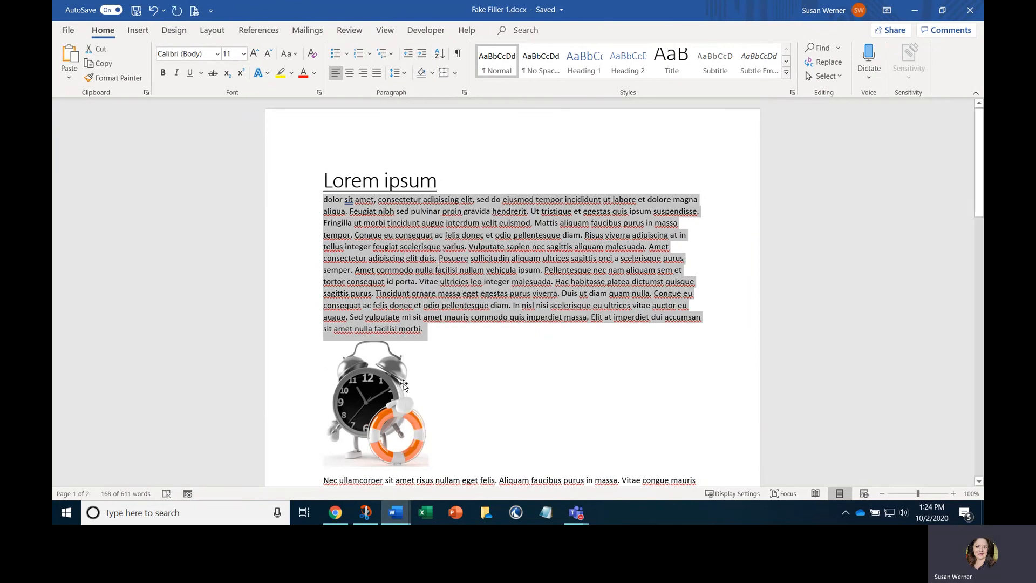
Back in the browser's HTML editor, replace the first paragraph under Heading Structure with the copied text, pasted as plain text
left_click(335, 513)
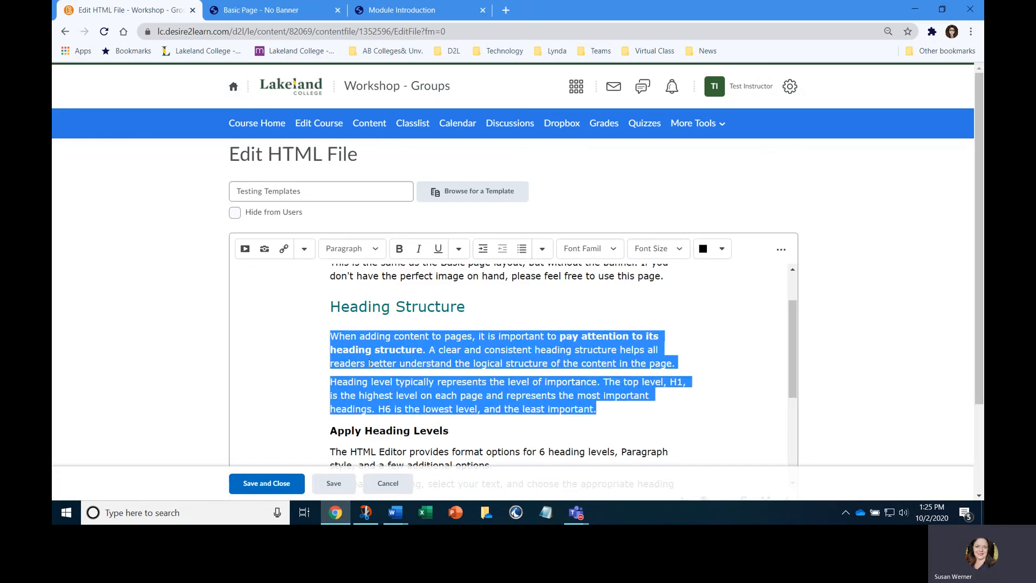
left_click(369, 363)
left_click_drag(330, 336, 685, 364)
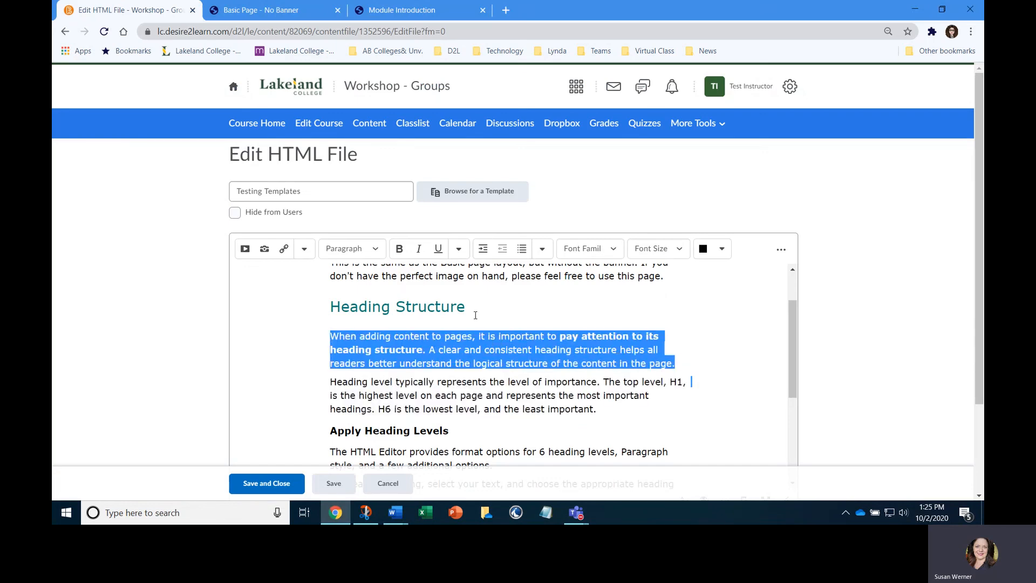
key("Delete")
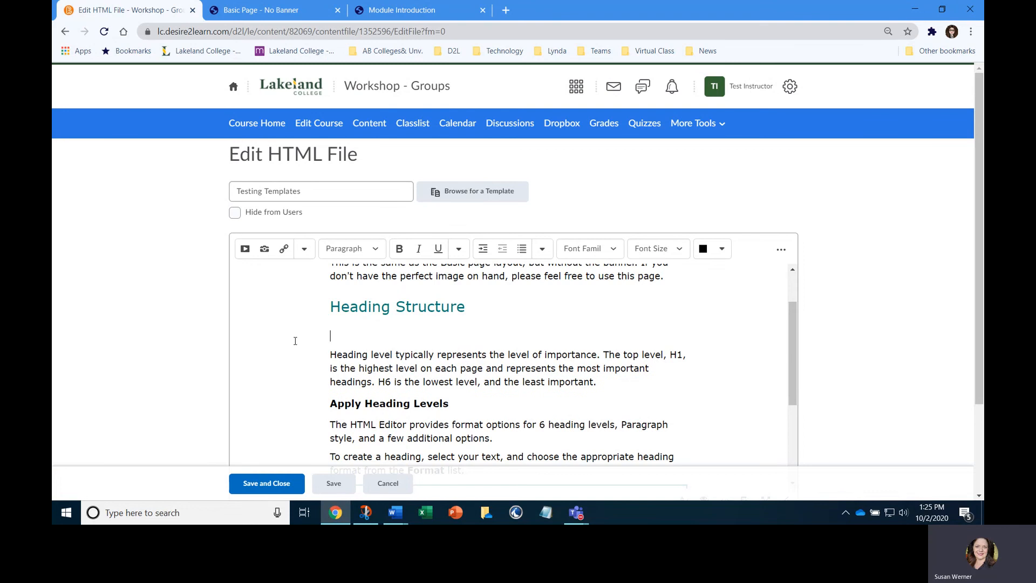
right_click(334, 331)
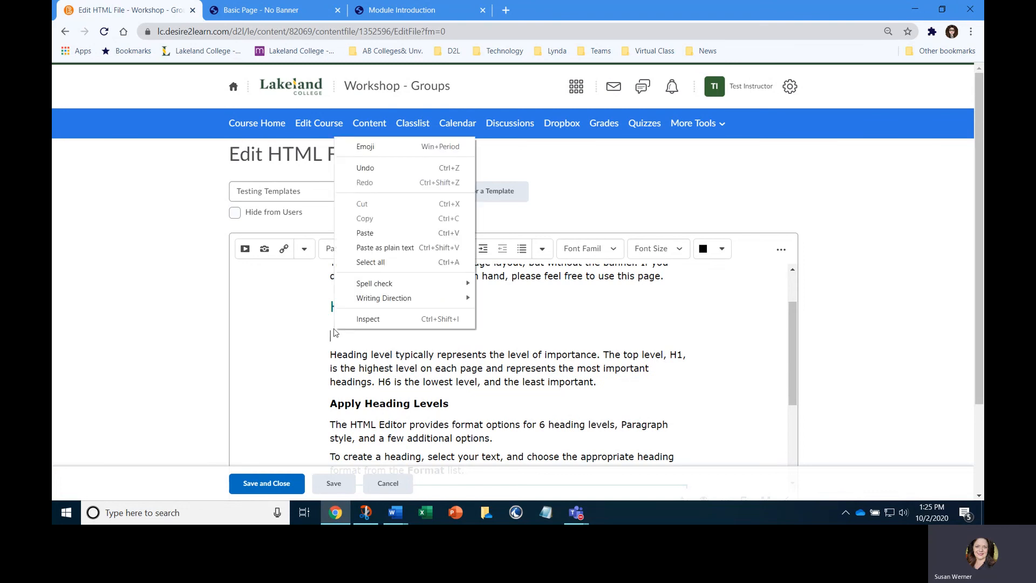
left_click(370, 251)
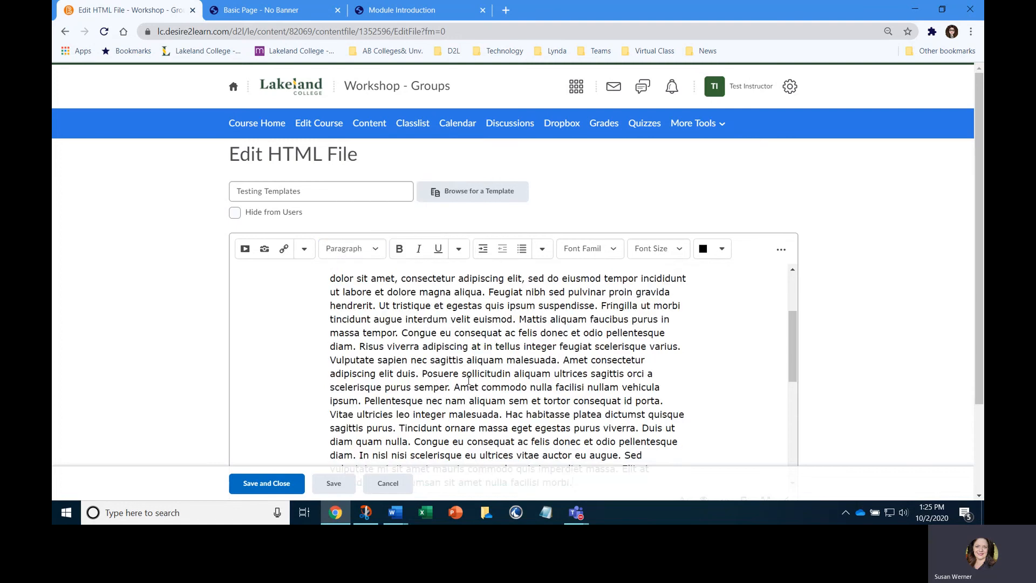
Split the pasted text into two paragraphs, starting the second one at "Posuere sollicitudin"
scroll(468, 380, "up", 3)
scroll(354, 349, "down", 1)
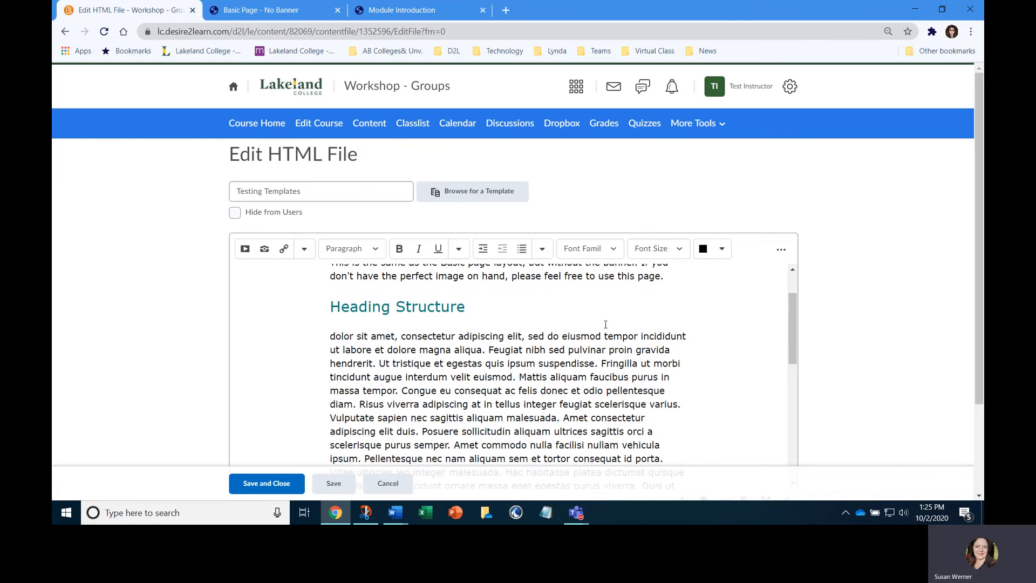
scroll(551, 343, "down", 1)
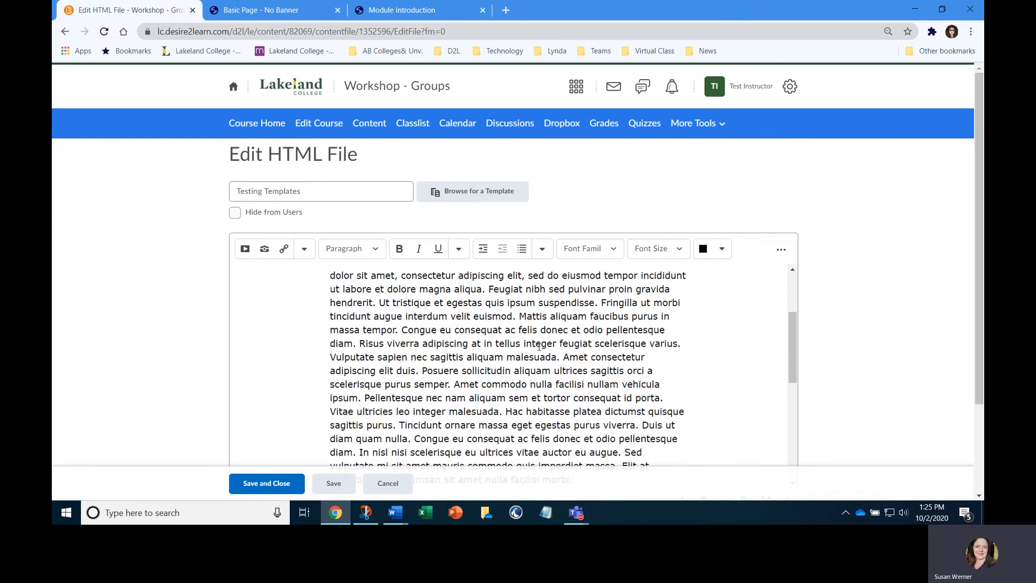
scroll(540, 329, "up", 1)
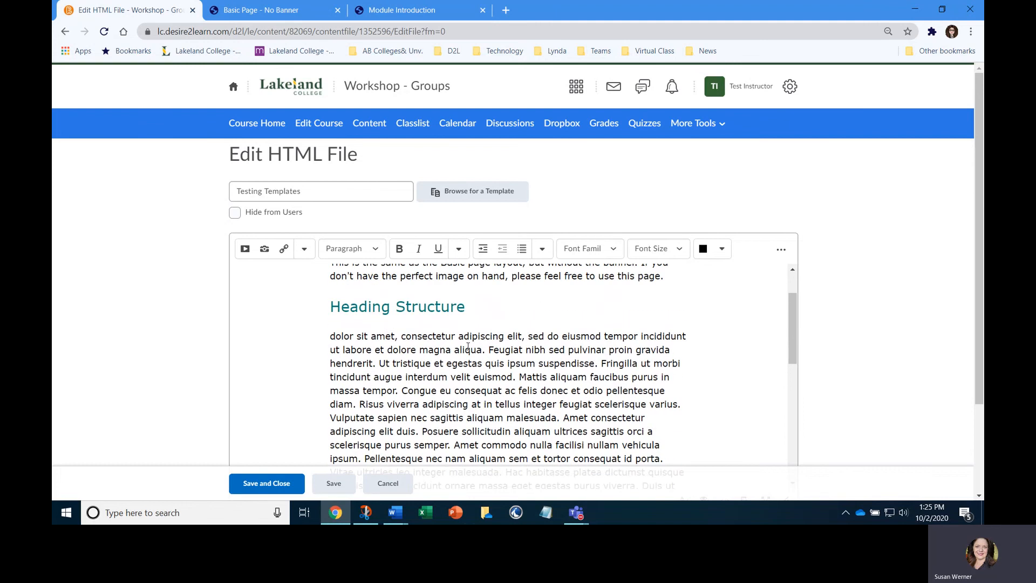
scroll(455, 354, "down", 2)
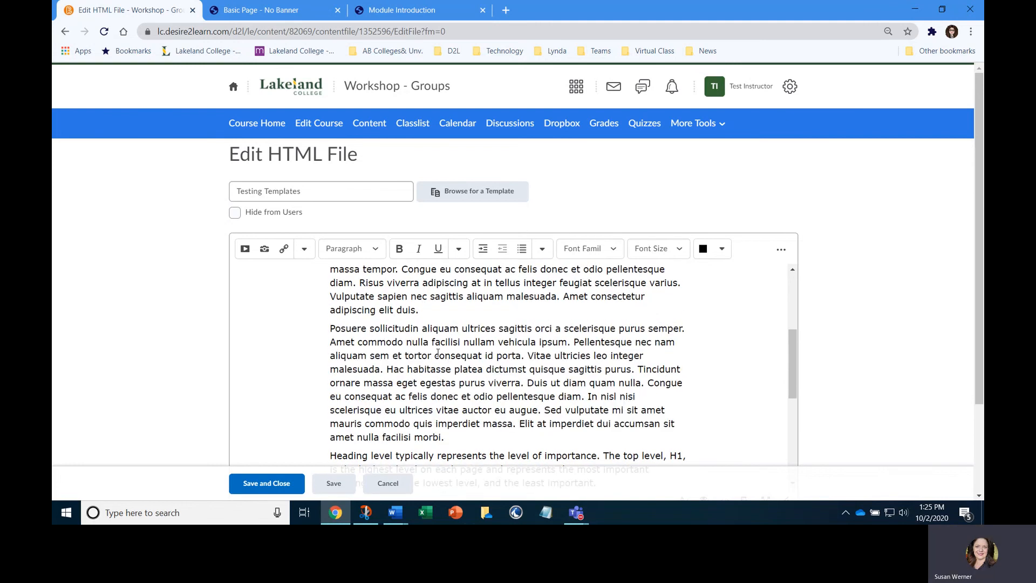
scroll(436, 340, "down", 2)
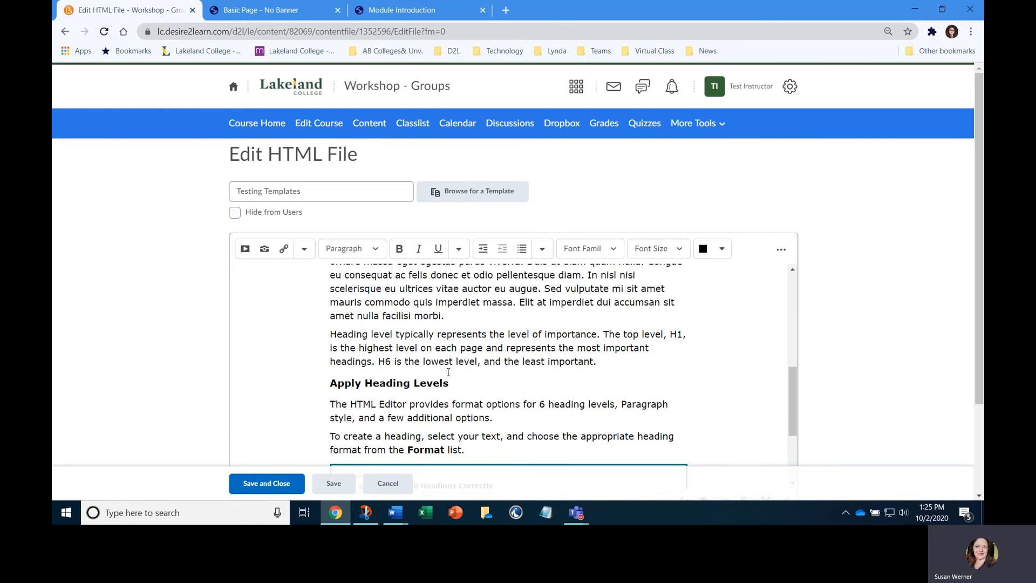
Save and close the Testing Templates page and review the pasted paragraphs on the published page
left_click(285, 485)
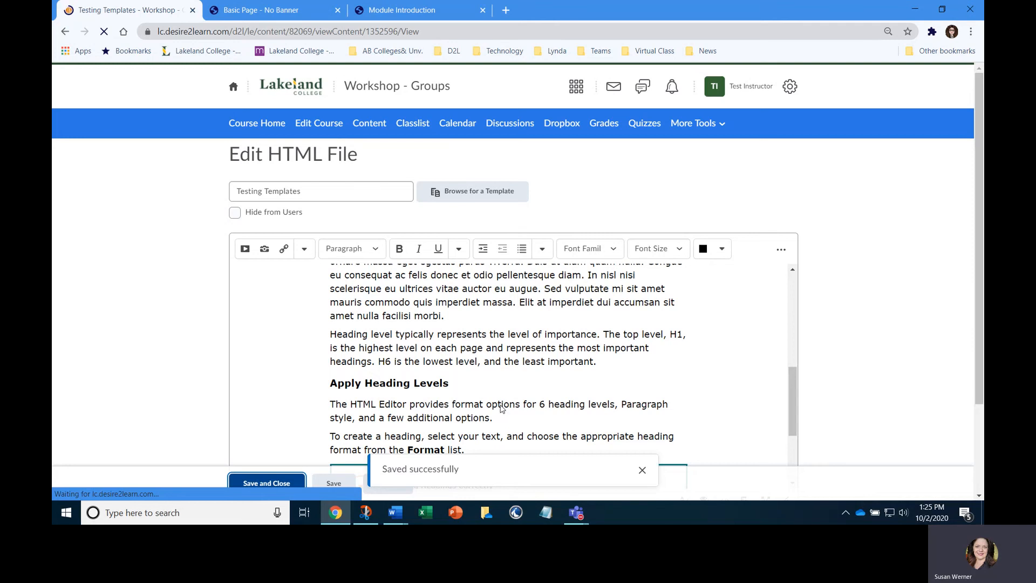
scroll(486, 386, "down", 3)
scroll(486, 387, "down", 1)
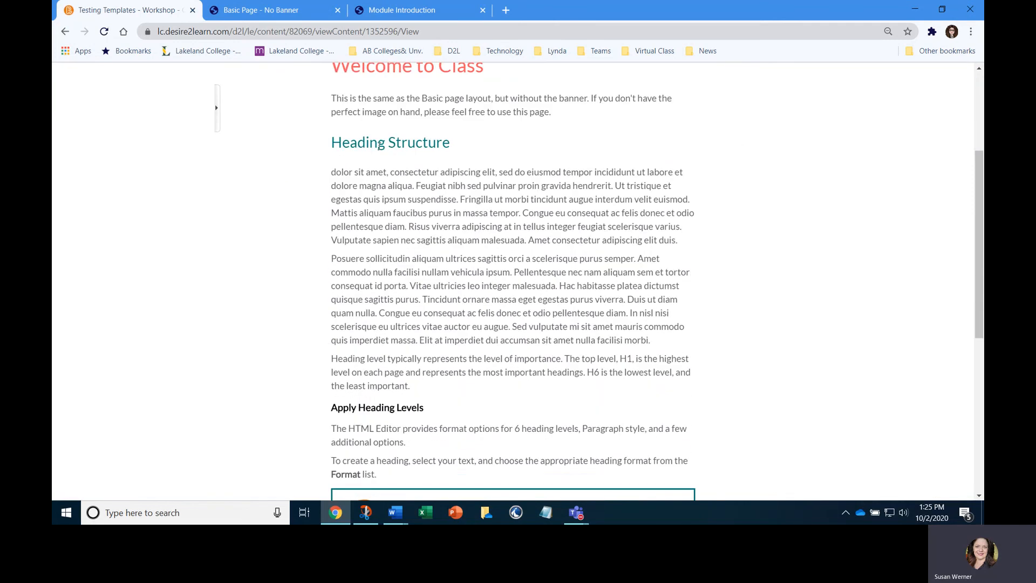
left_click_drag(335, 171, 550, 349)
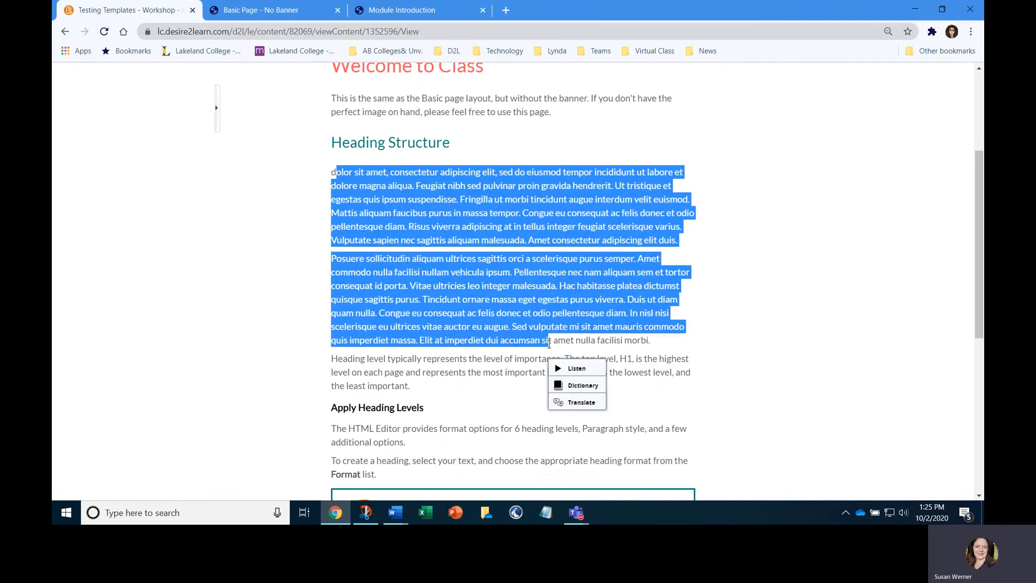
scroll(545, 367, "up", 3)
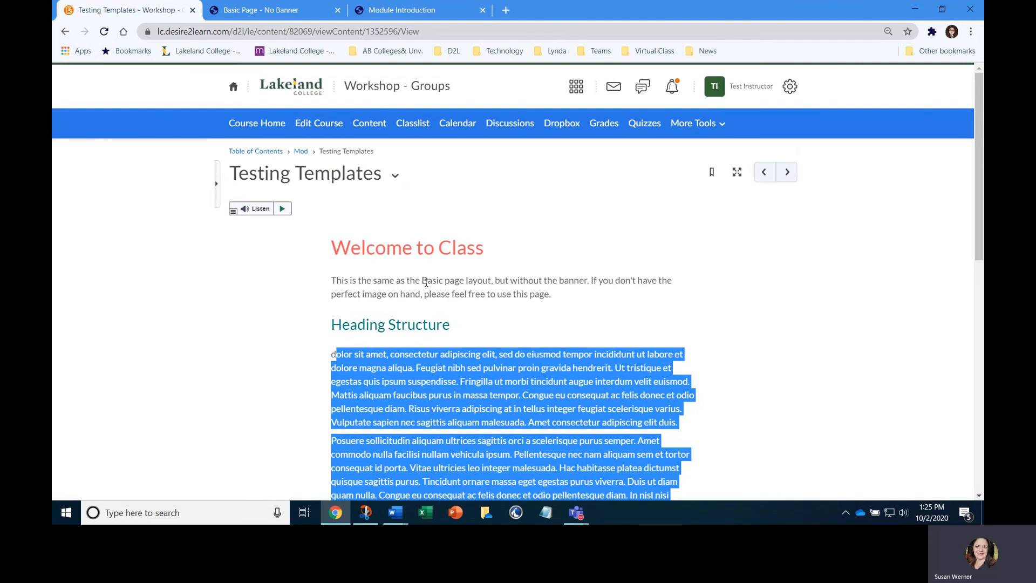
Return to the Mod module and create a new file titled "Template Test 2"
left_click(300, 151)
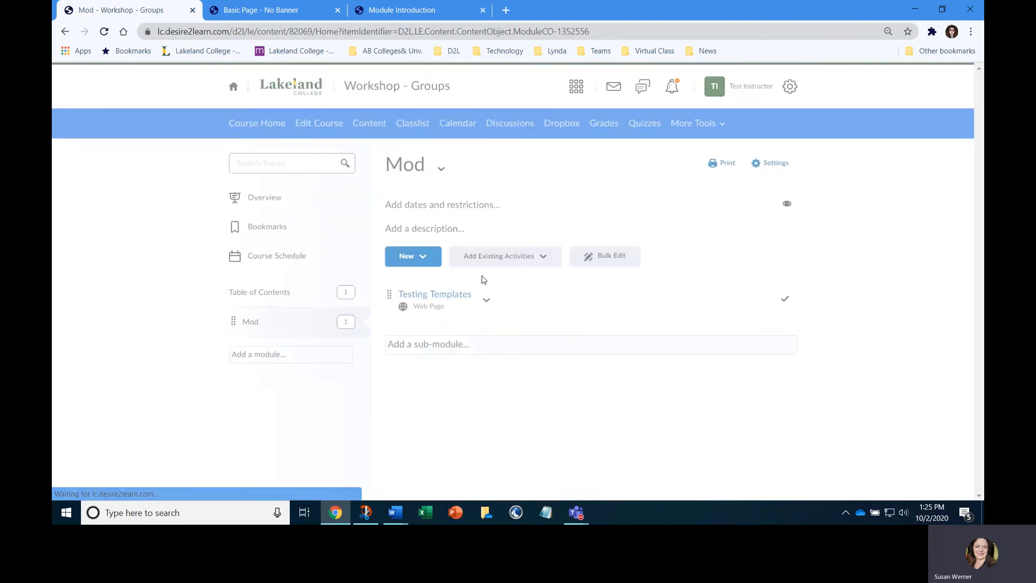
left_click(423, 257)
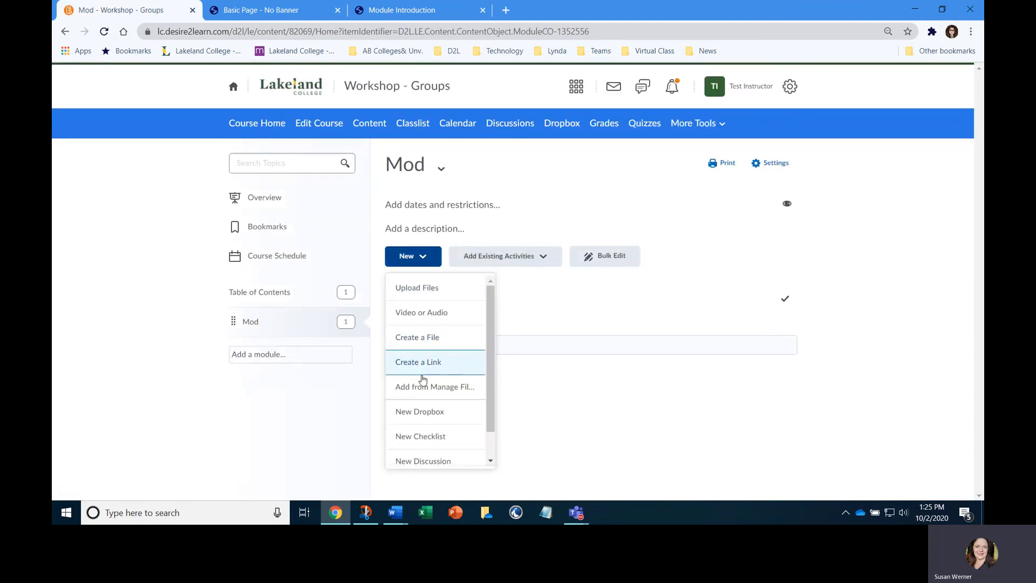
left_click(414, 343)
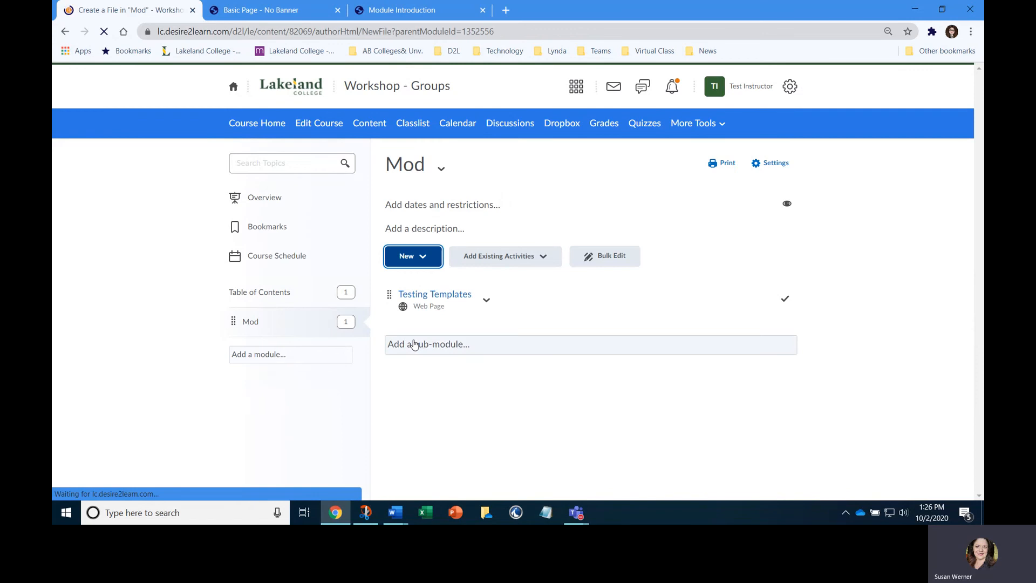
left_click(252, 186)
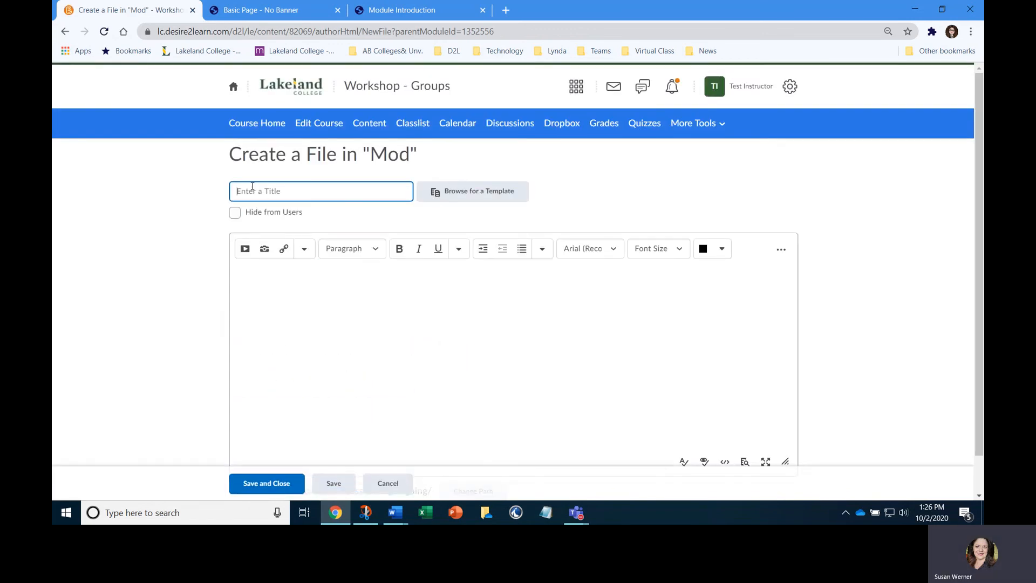
type("Template ")
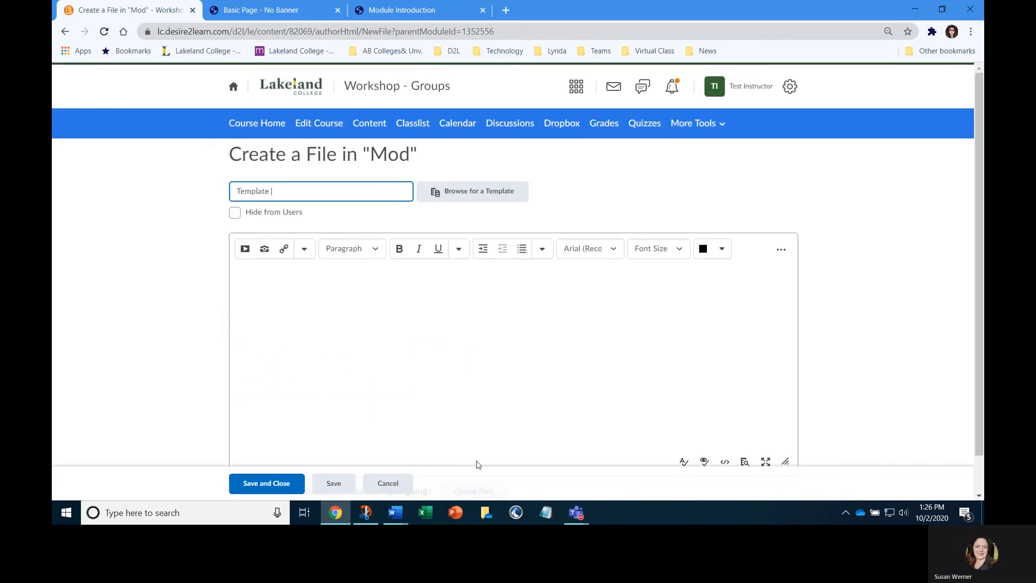
type("Test 2")
Apply the 07_Elements.html template from the course offering's Daylight_HTML_Template module_templates folder to the new file
left_click(481, 198)
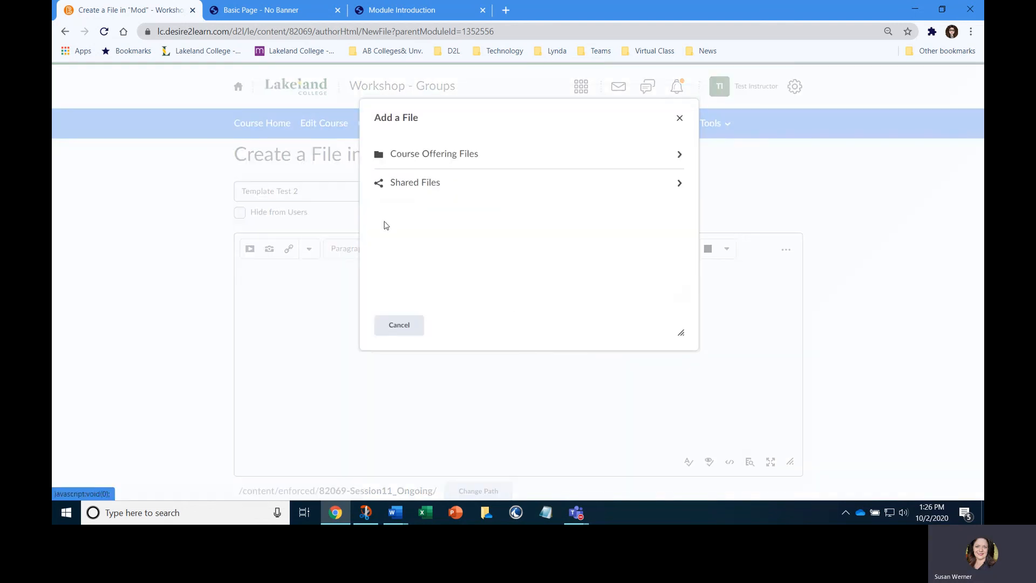
left_click(398, 158)
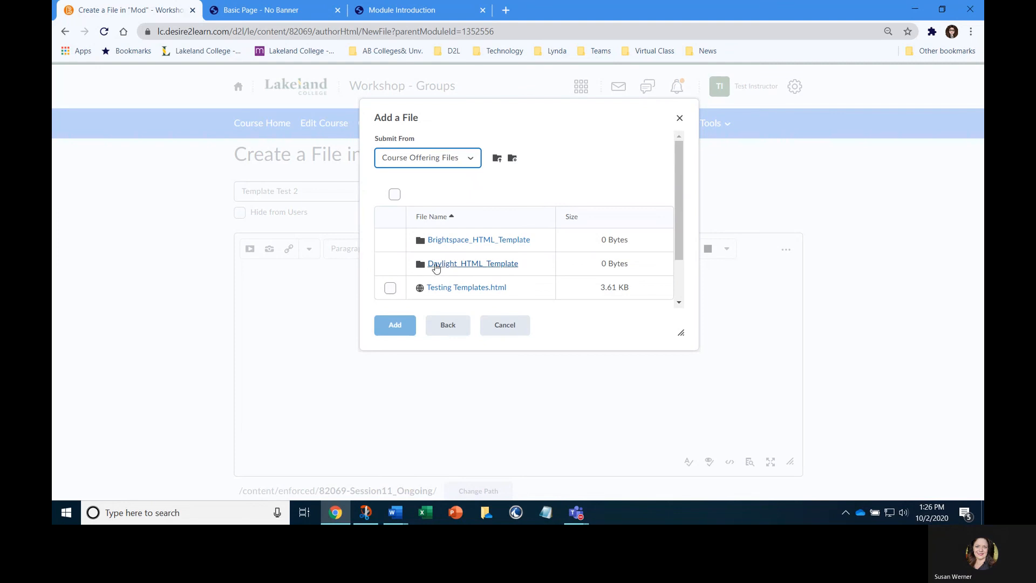
left_click(442, 264)
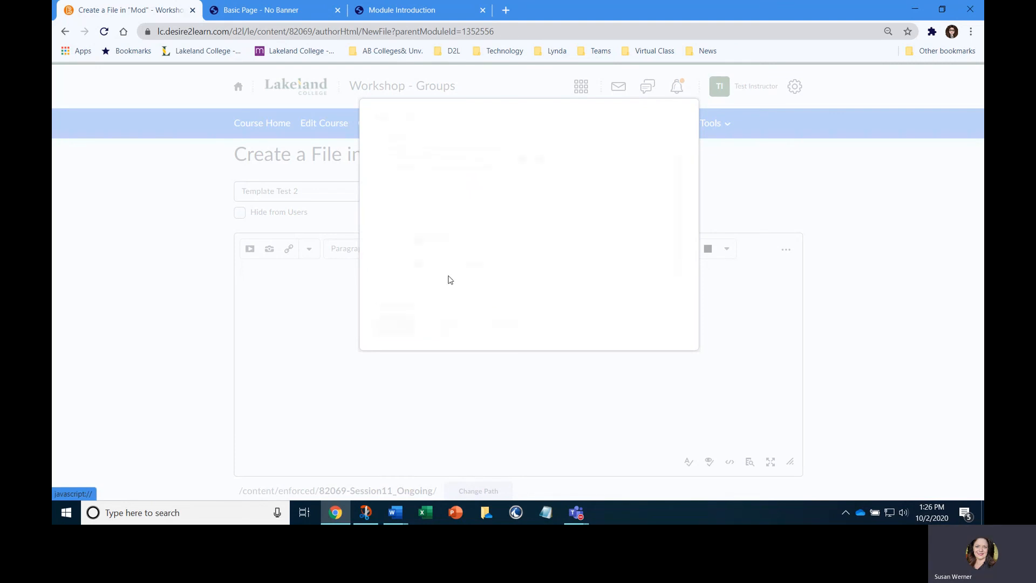
left_click(451, 266)
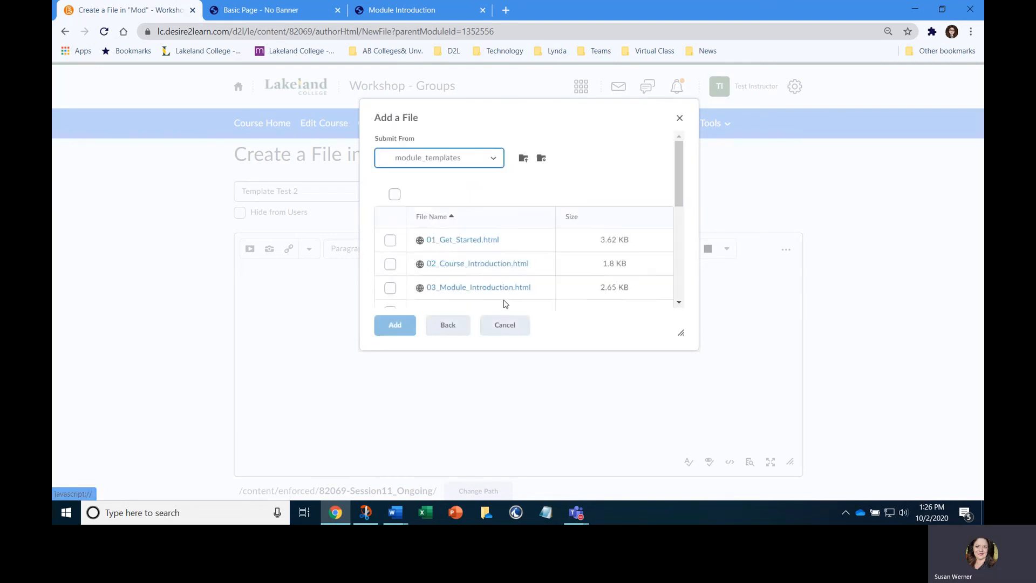
scroll(502, 286, "down", 3)
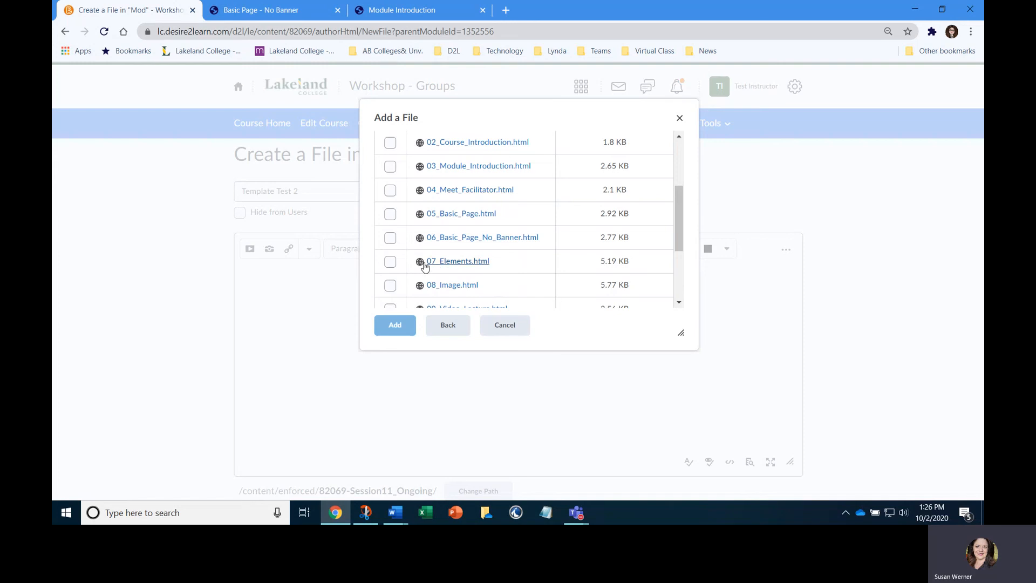
left_click(390, 261)
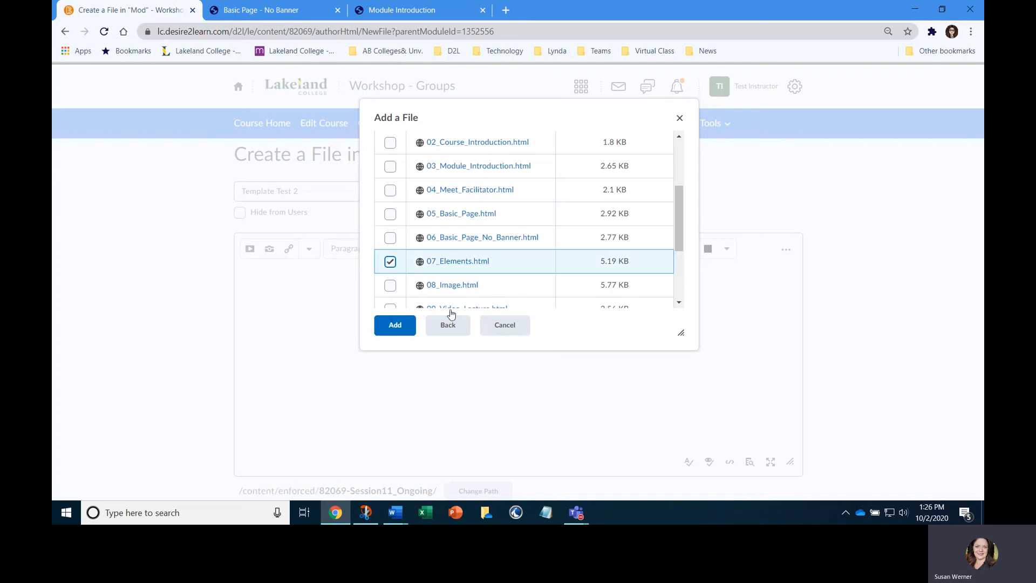
left_click(395, 325)
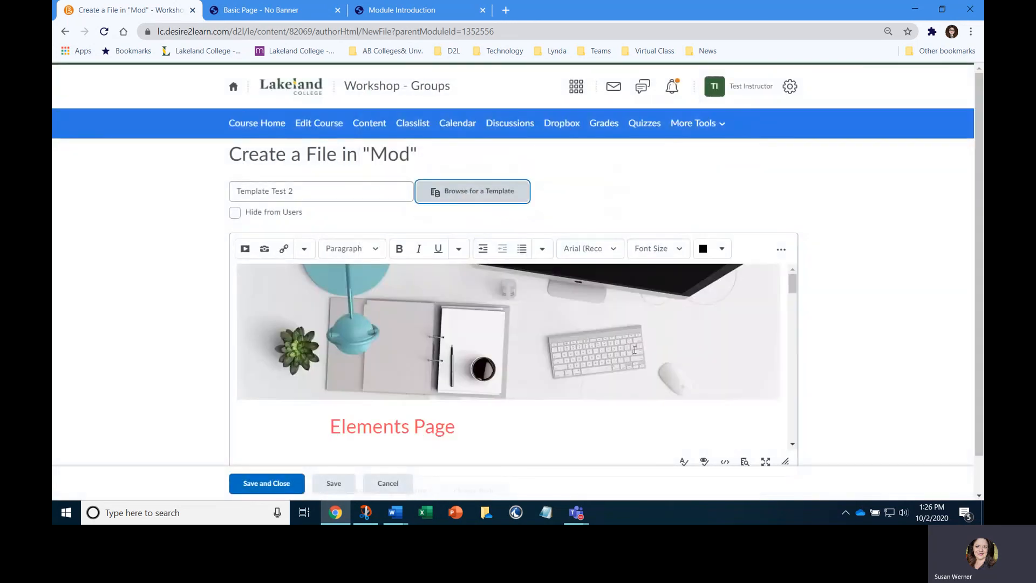
Look through the beginning of the Elements Page content and expand the editor's additional tools to locate Undo
scroll(777, 256, "down", 1)
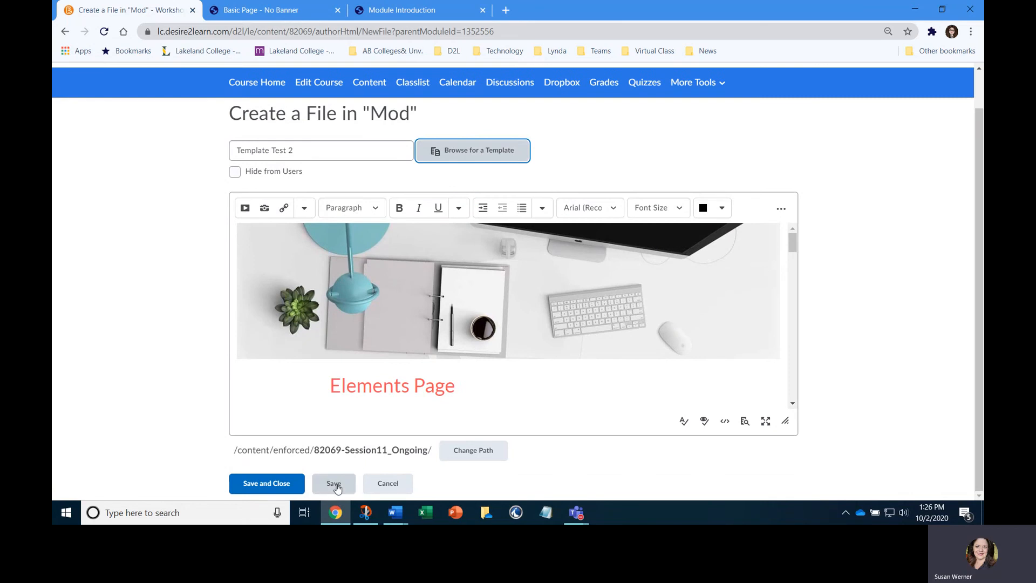
left_click(307, 150)
scroll(458, 354, "down", 2)
scroll(457, 354, "down", 1)
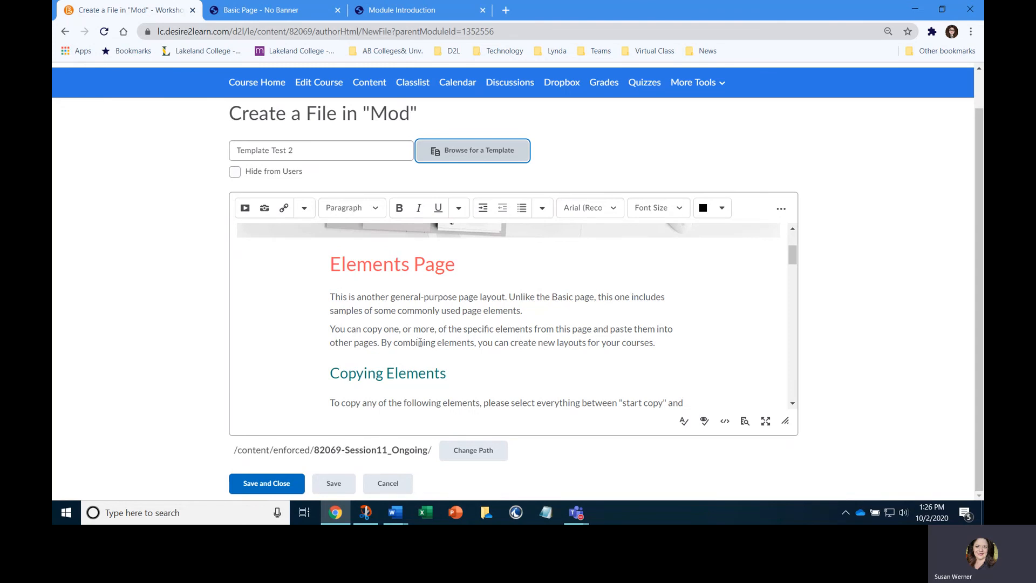
left_click(781, 208)
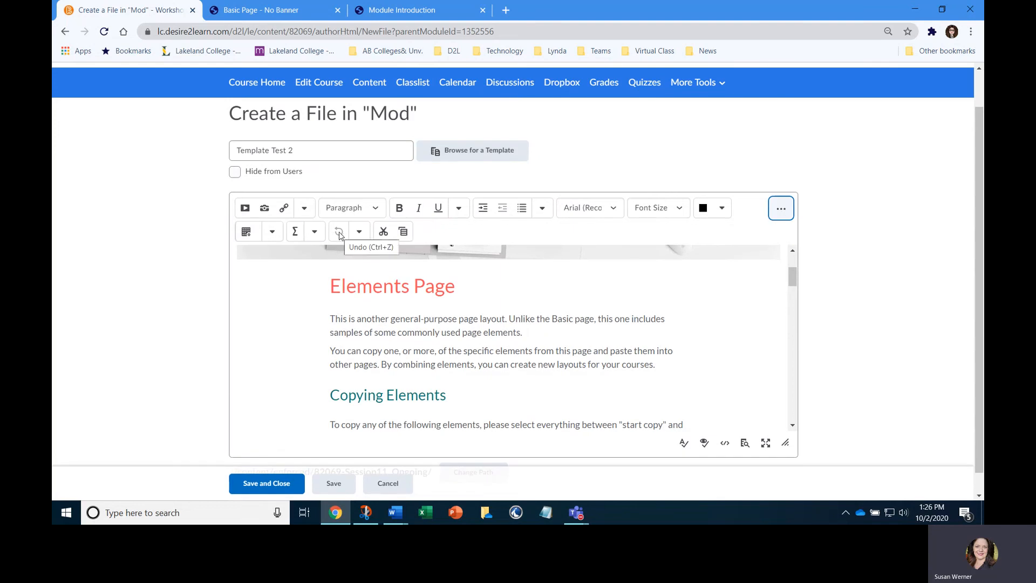
Save the Template Test 2 file and reopen the published page in the HTML editor
left_click(334, 483)
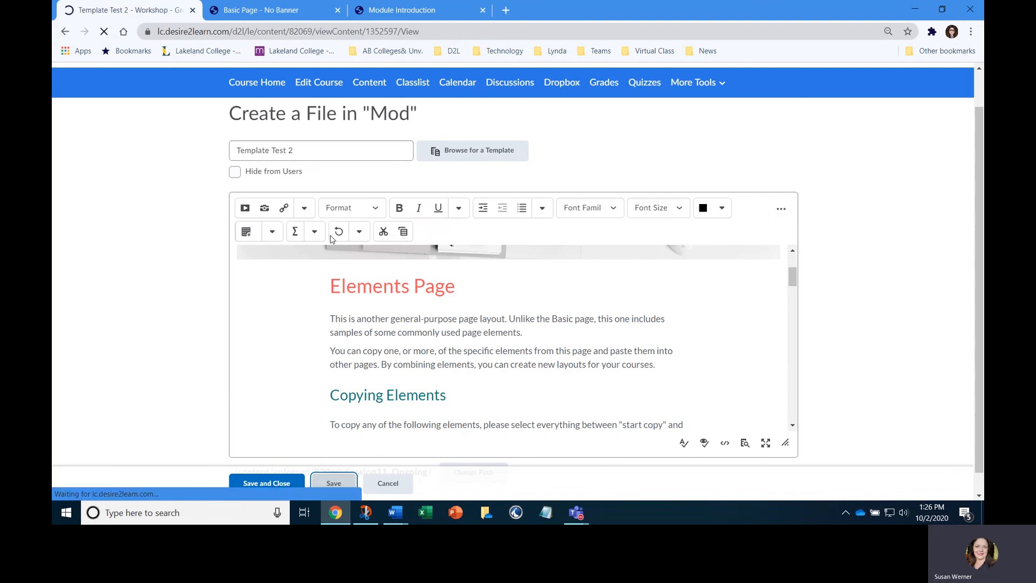
scroll(441, 308, "down", 5)
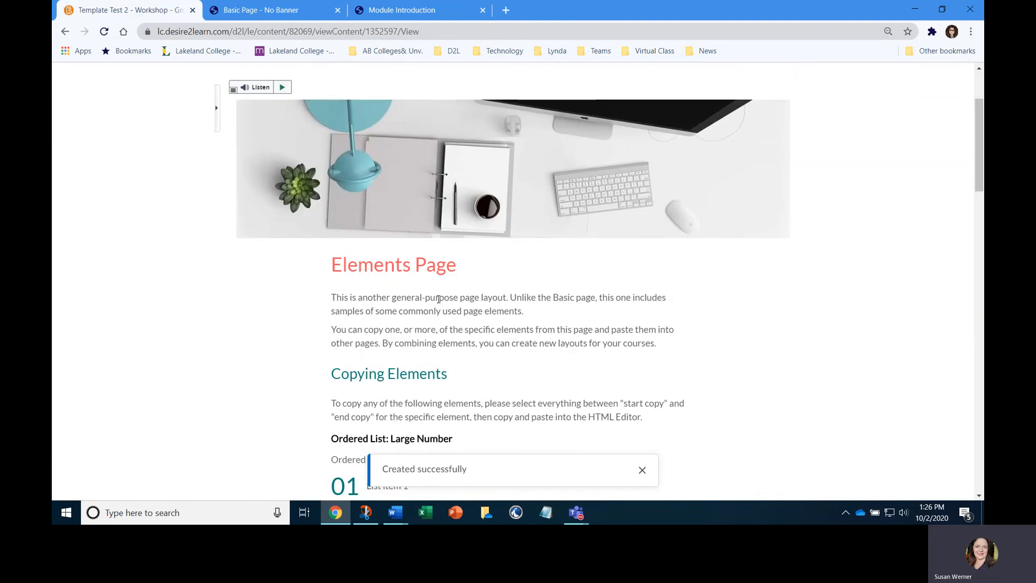
scroll(426, 339, "up", 5)
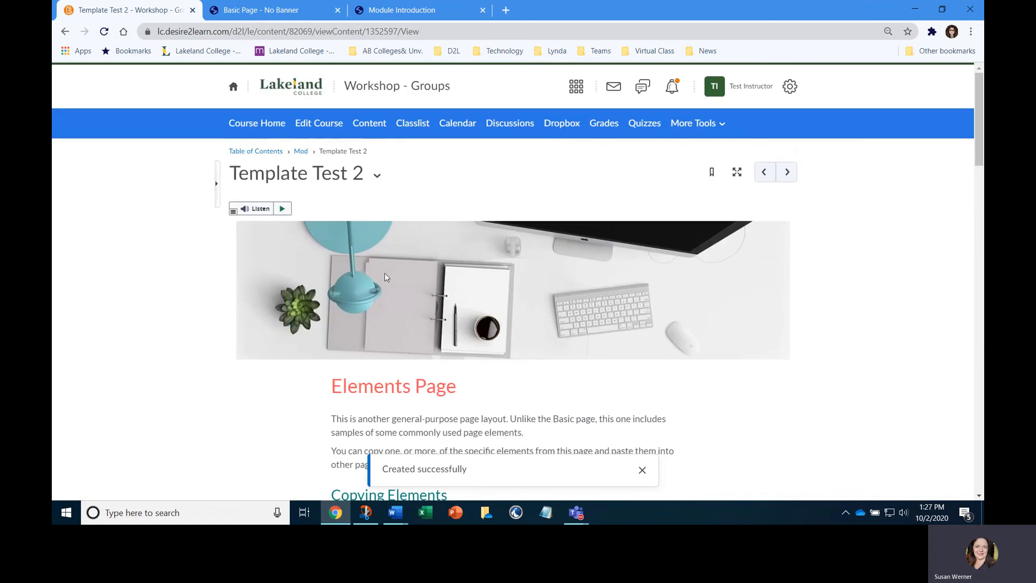
left_click(376, 175)
left_click(388, 230)
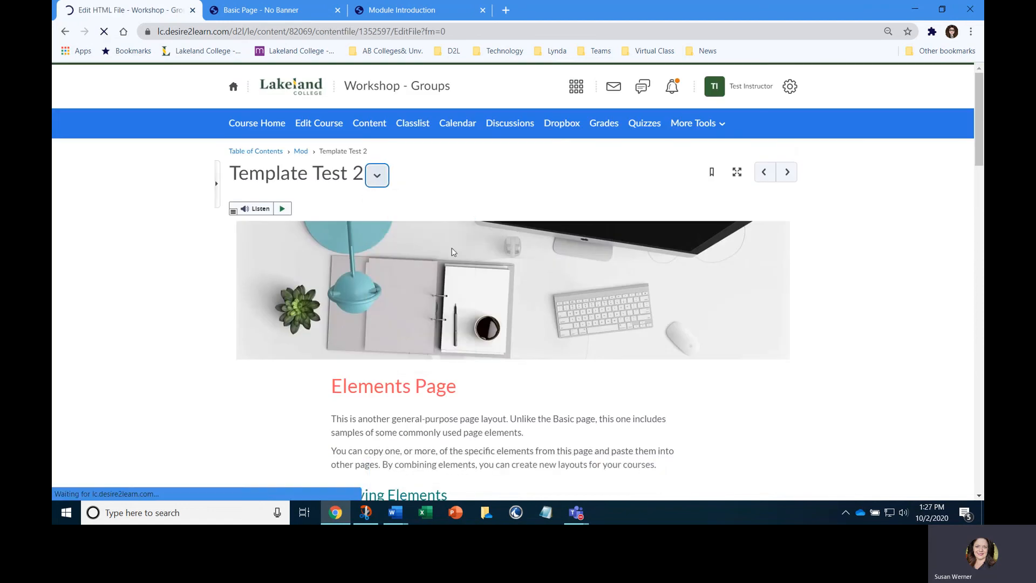
scroll(481, 298, "down", 3)
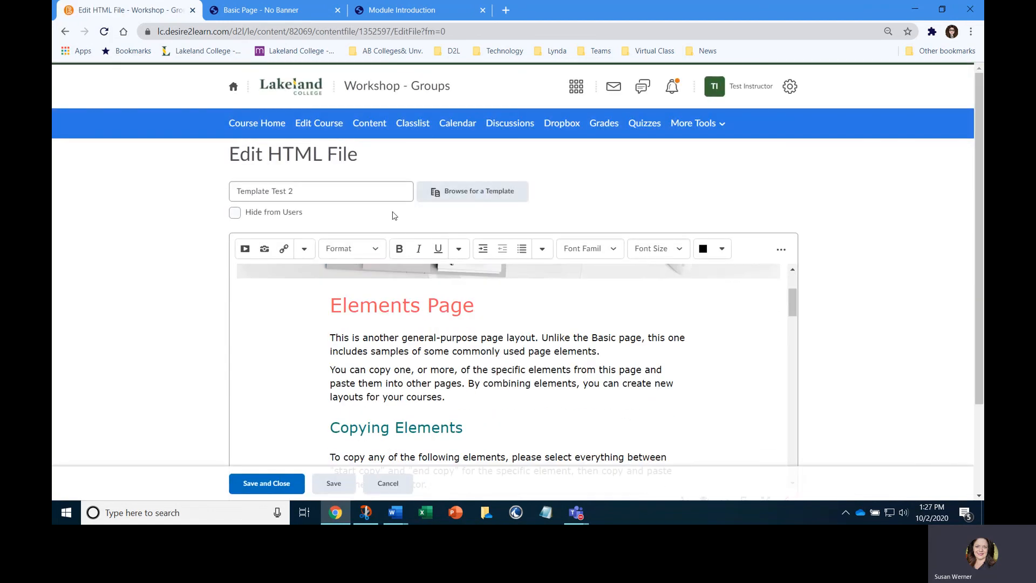
Insert "fgfg" at the start of the first paragraph under the Elements Page heading, and undo the insertion
left_click(782, 251)
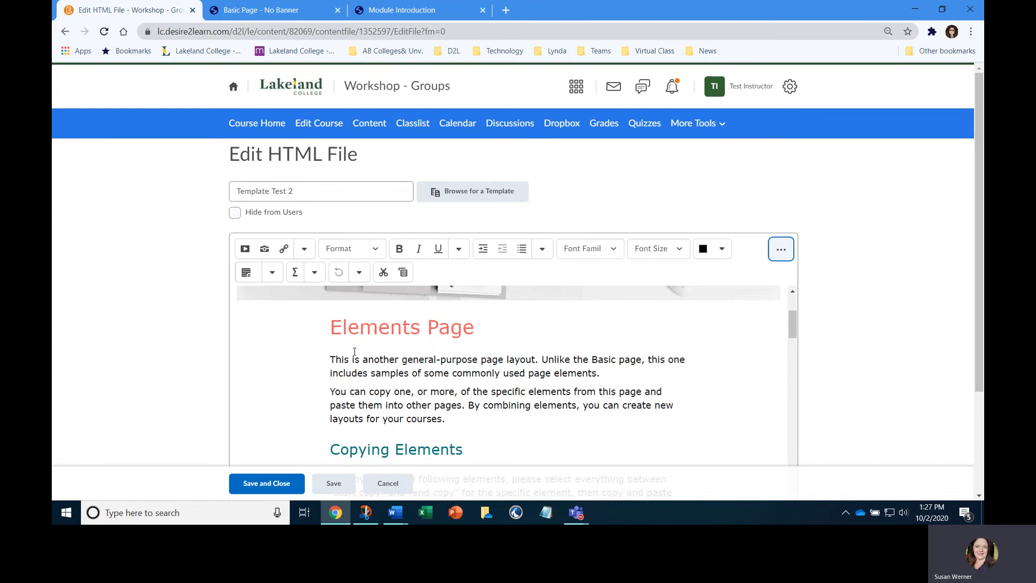
left_click(325, 353)
type("fgfg")
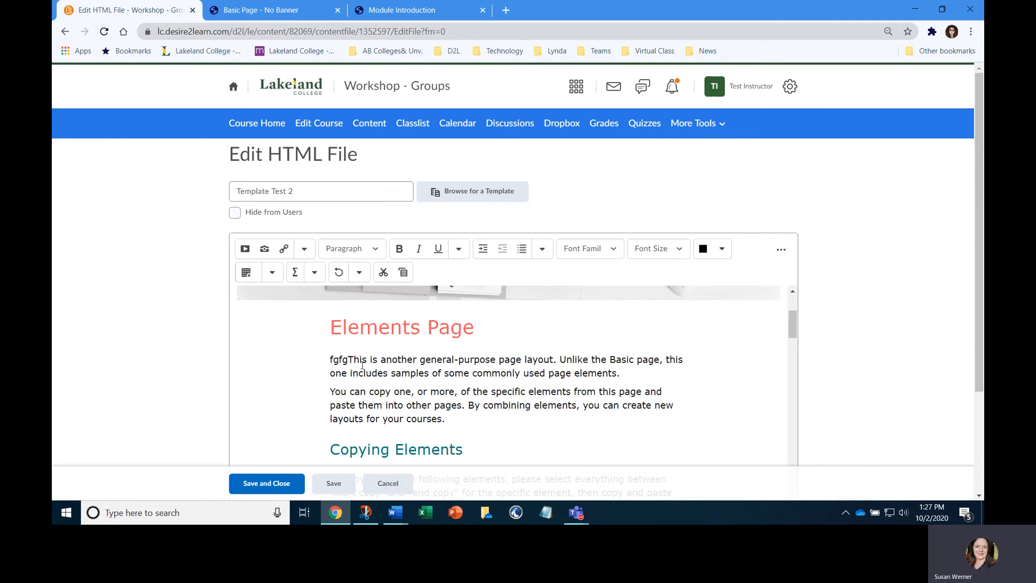
left_click(339, 272)
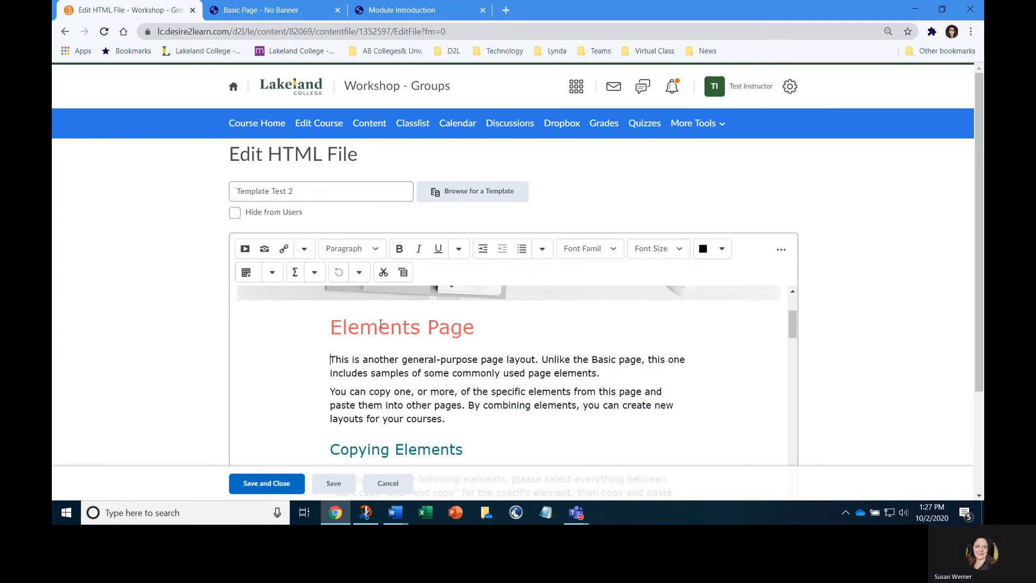
Look through the callout, table and two-panel elements in the template and enlarge the editing area
scroll(855, 296, "down", 3)
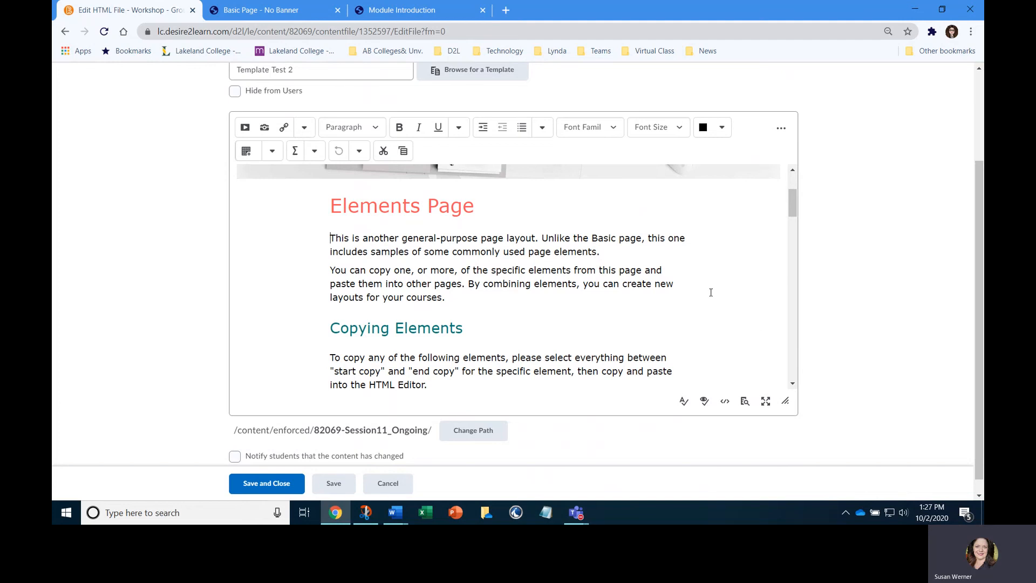
left_click_drag(791, 205, 781, 313)
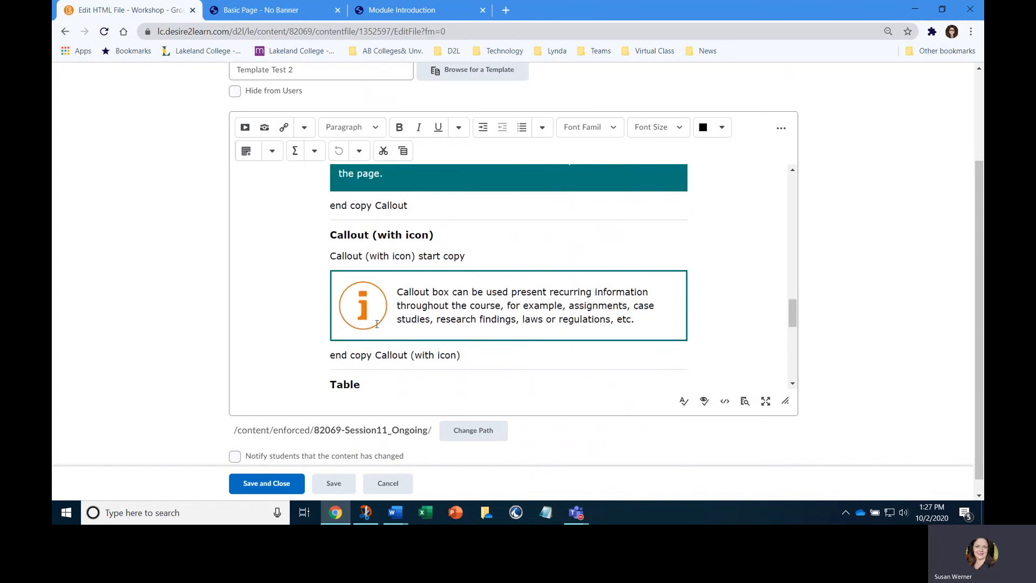
scroll(376, 324, "down", 1)
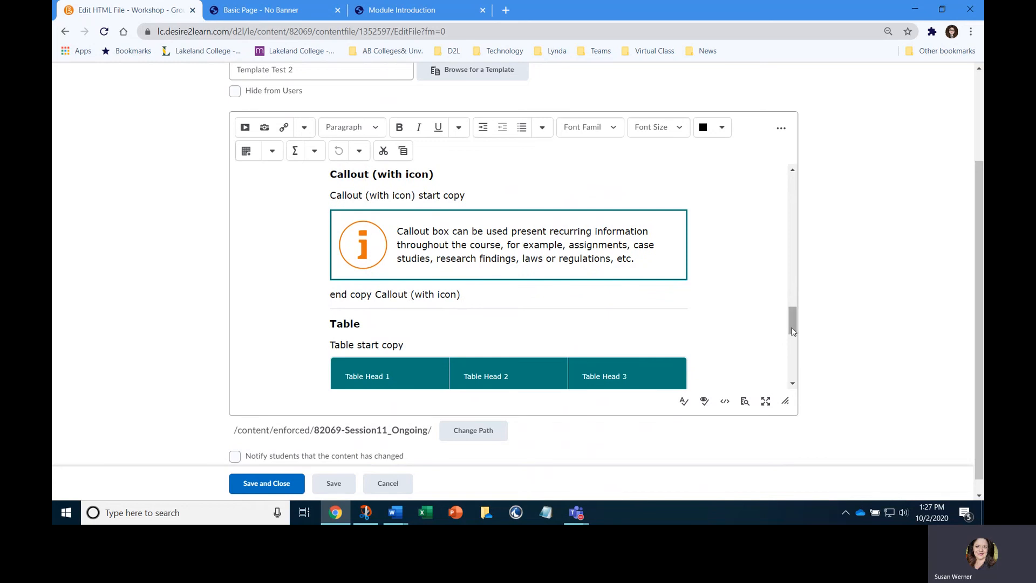
left_click_drag(793, 322, 795, 344)
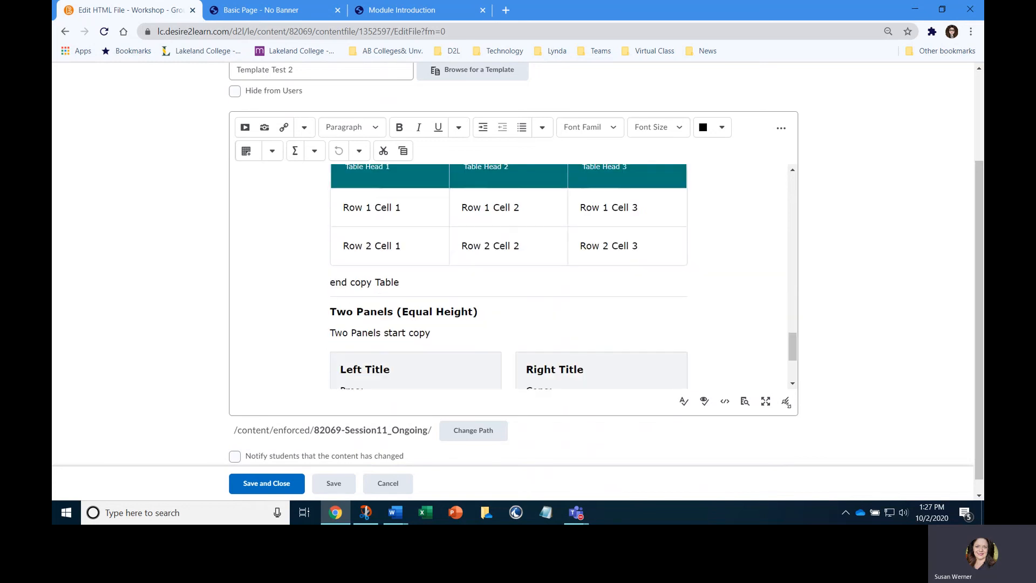
left_click_drag(786, 401, 811, 438)
scroll(531, 326, "down", 1)
scroll(531, 326, "down", 1)
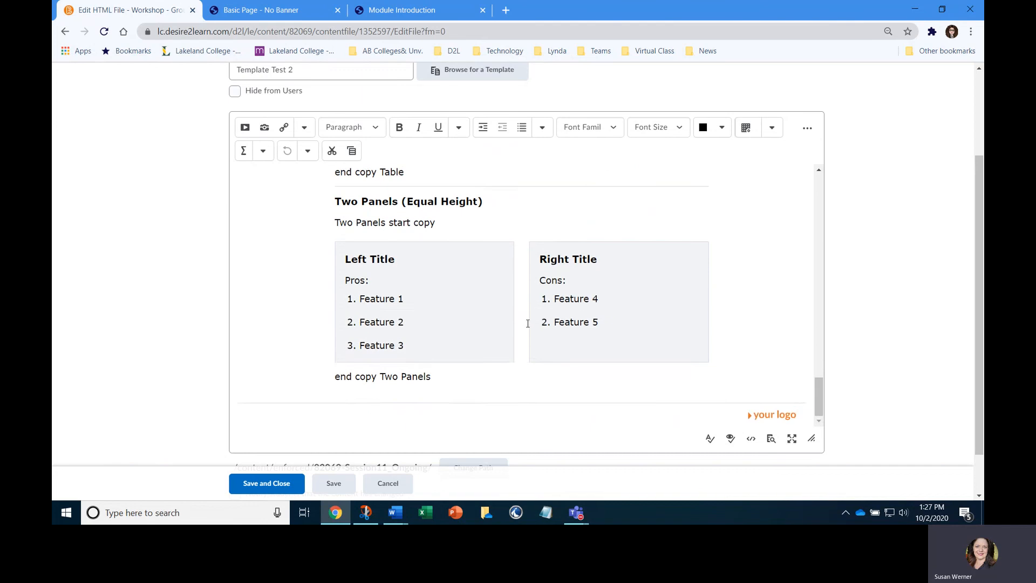
Review the template's sample elements, including the large-number list, check list, blockquote, jumbotron and callouts
scroll(502, 303, "up", 3)
scroll(473, 280, "up", 3)
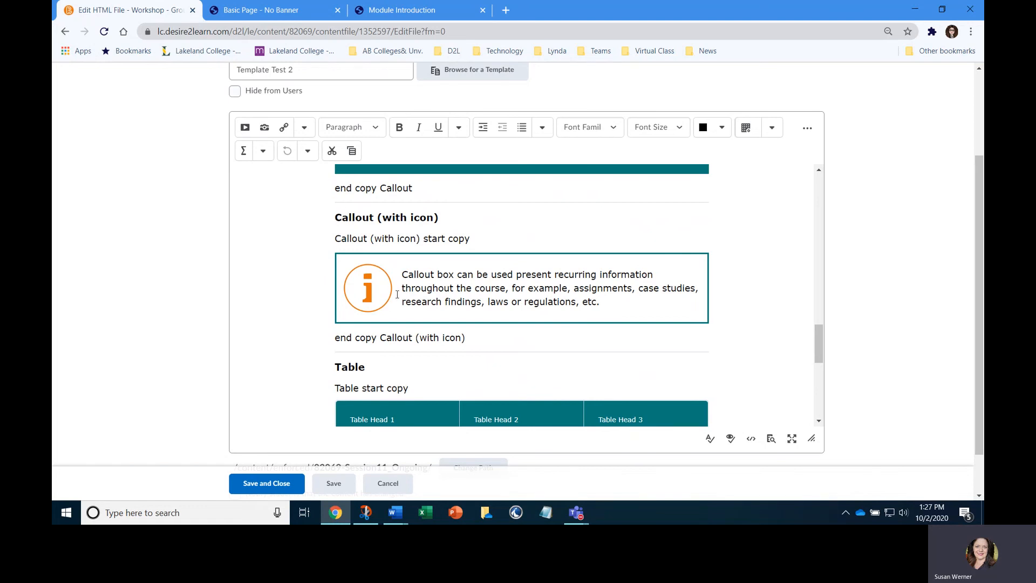
scroll(397, 294, "up", 9)
scroll(396, 301, "down", 4)
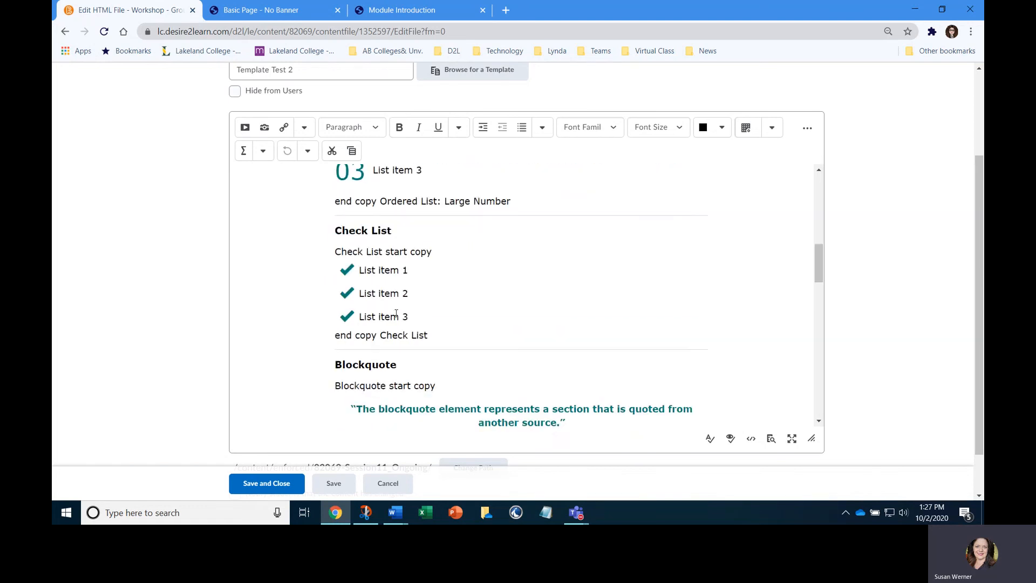
scroll(396, 301, "down", 2)
scroll(396, 301, "up", 10)
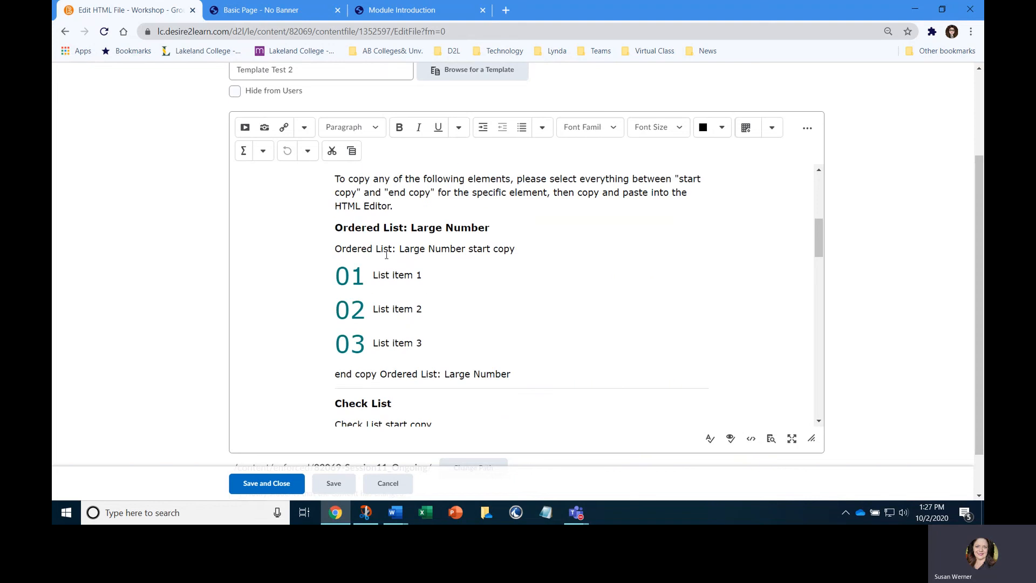
scroll(384, 244, "up", 4)
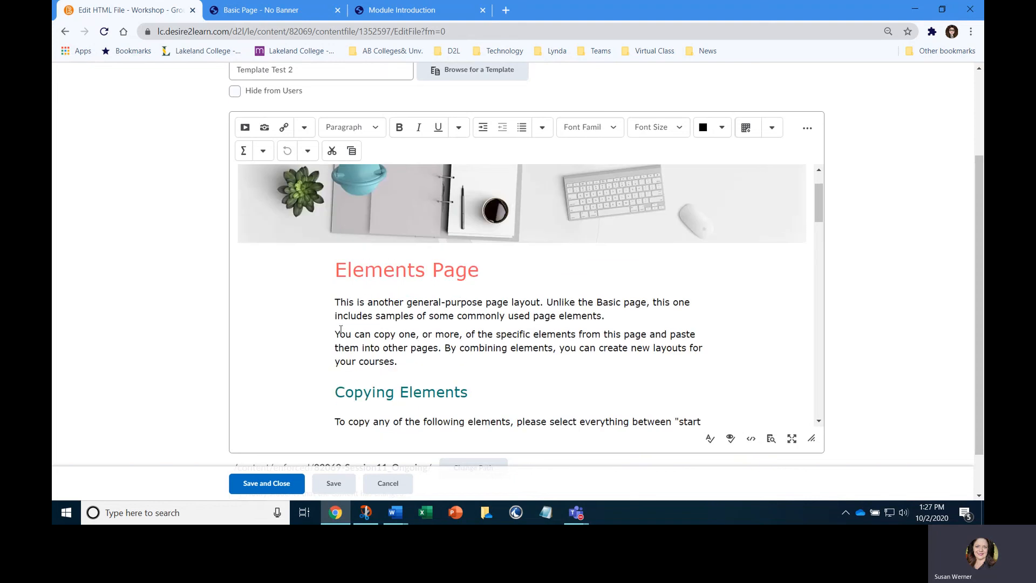
scroll(418, 339, "down", 12)
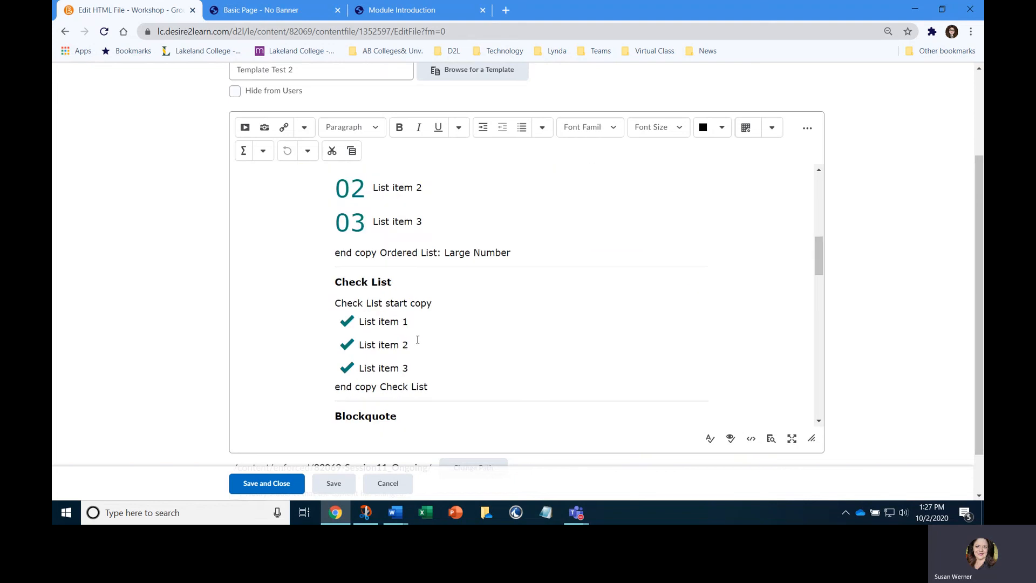
scroll(418, 340, "down", 5)
scroll(423, 354, "down", 6)
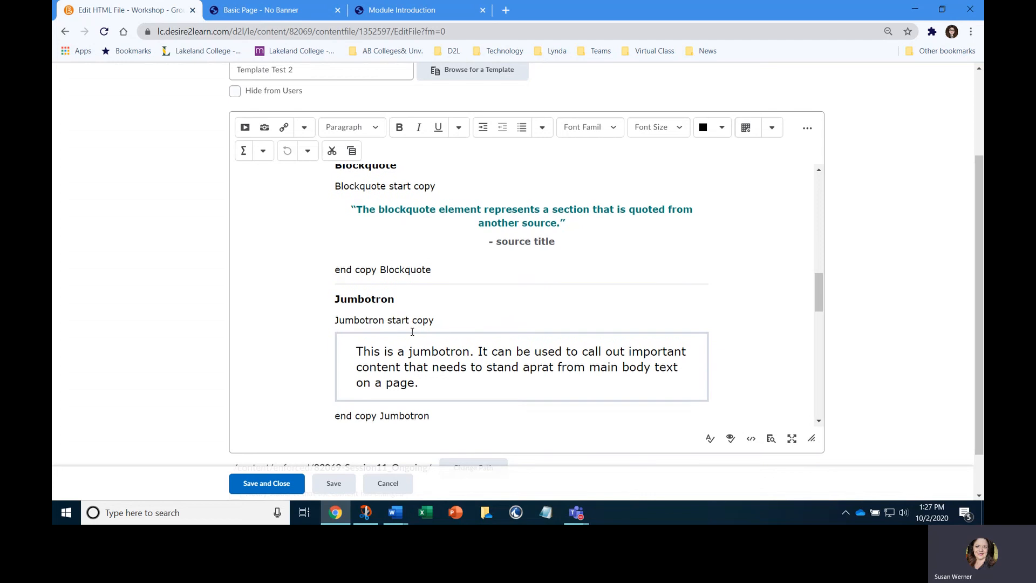
scroll(410, 331, "down", 1)
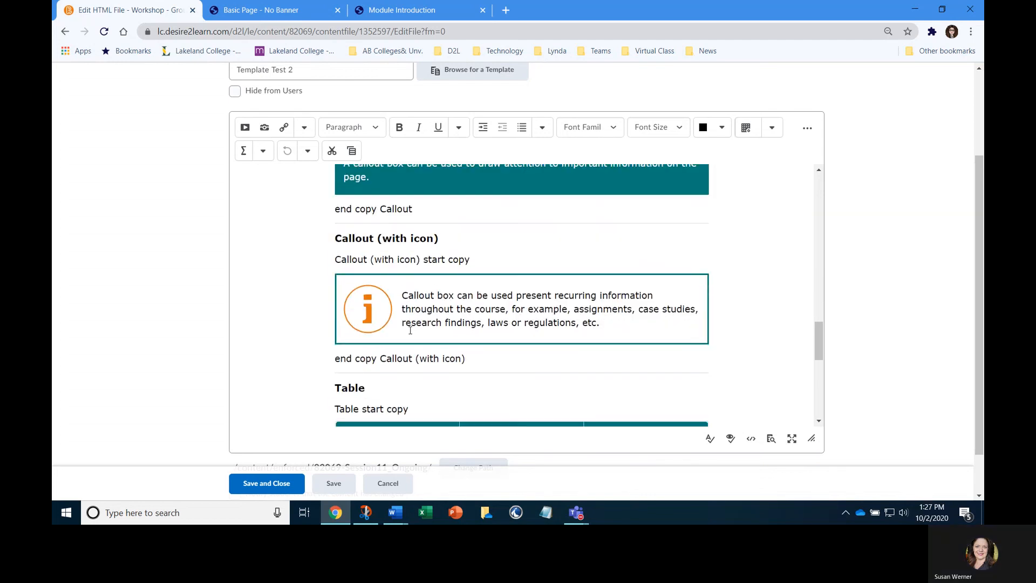
Copy the whole Callout (with icon) section, from its heading through its end copy line
left_click(335, 213)
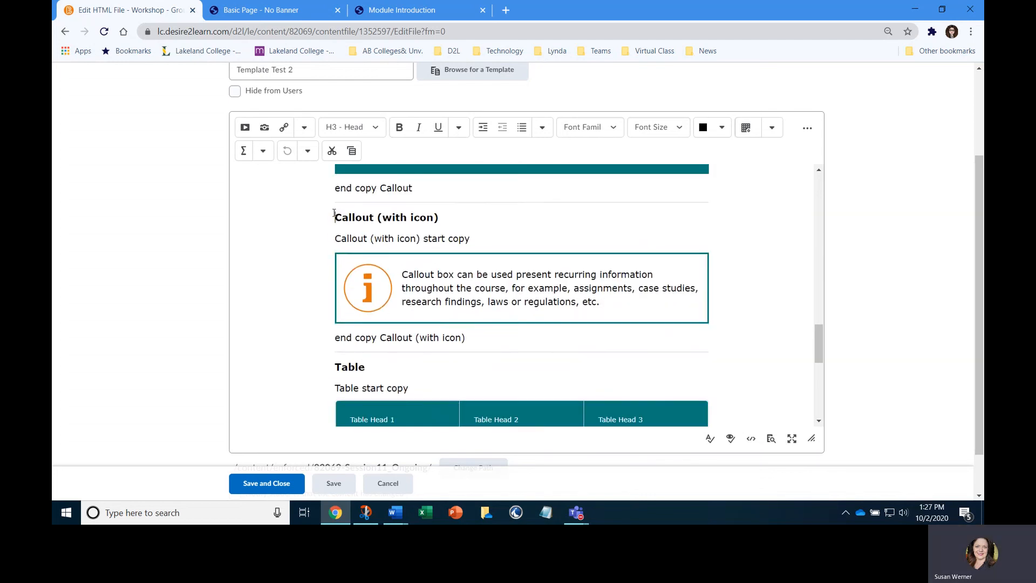
left_click_drag(339, 215, 467, 332)
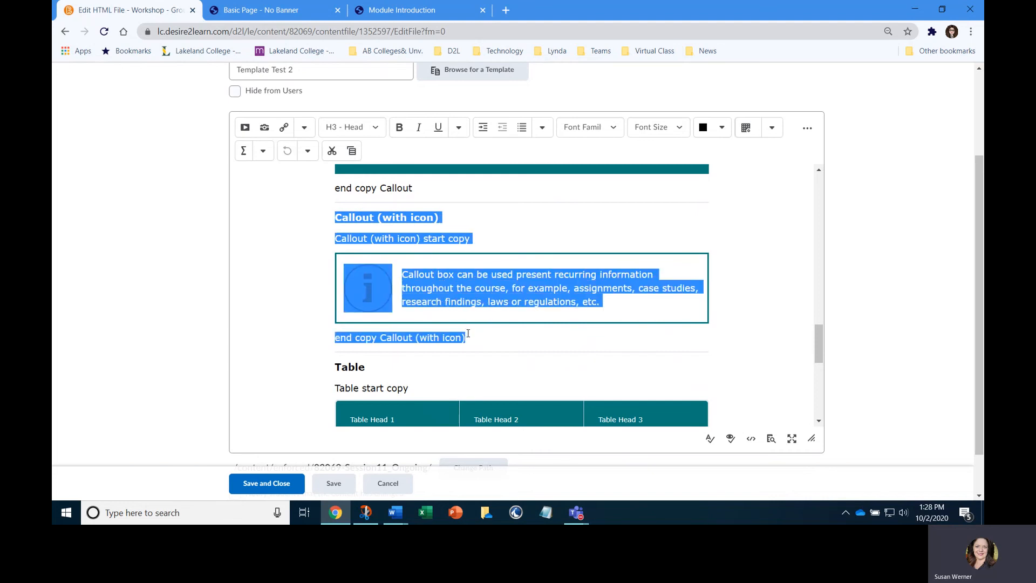
right_click(441, 339)
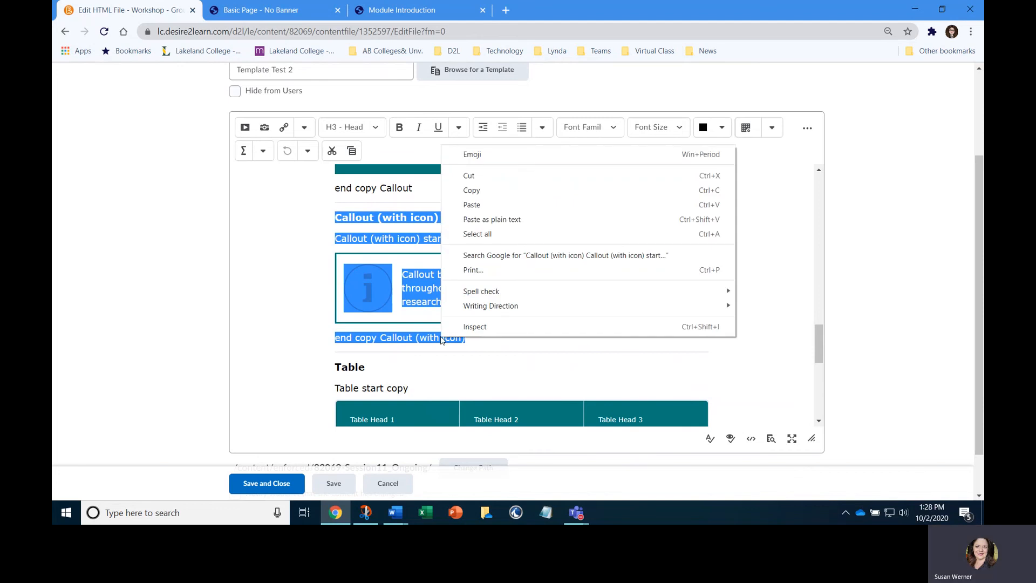
left_click(475, 191)
Paste the copied callout section on a new line above the "You can copy one, or more" paragraph
scroll(459, 232, "up", 20)
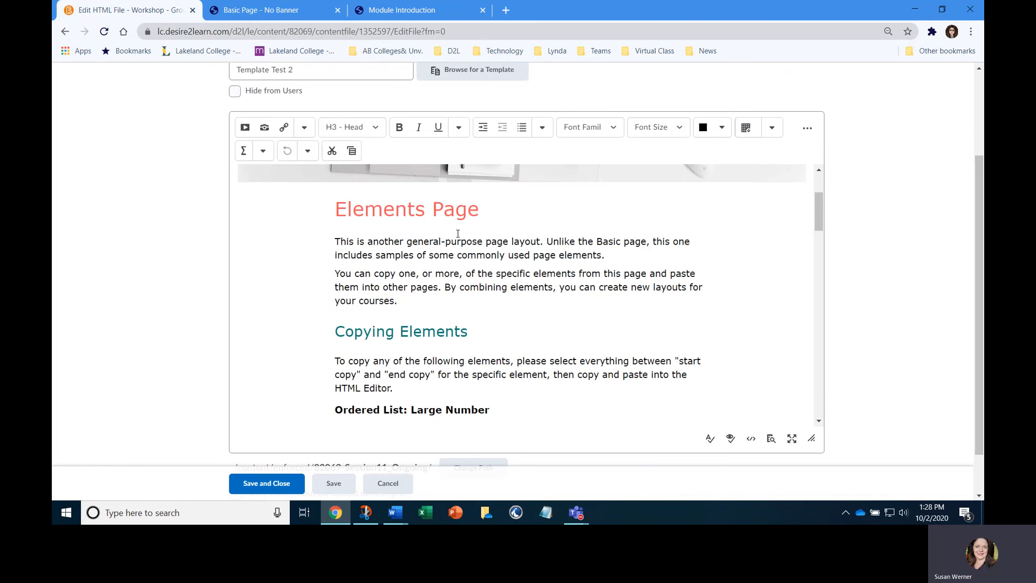
scroll(458, 233, "up", 3)
scroll(458, 234, "down", 3)
scroll(458, 233, "down", 1)
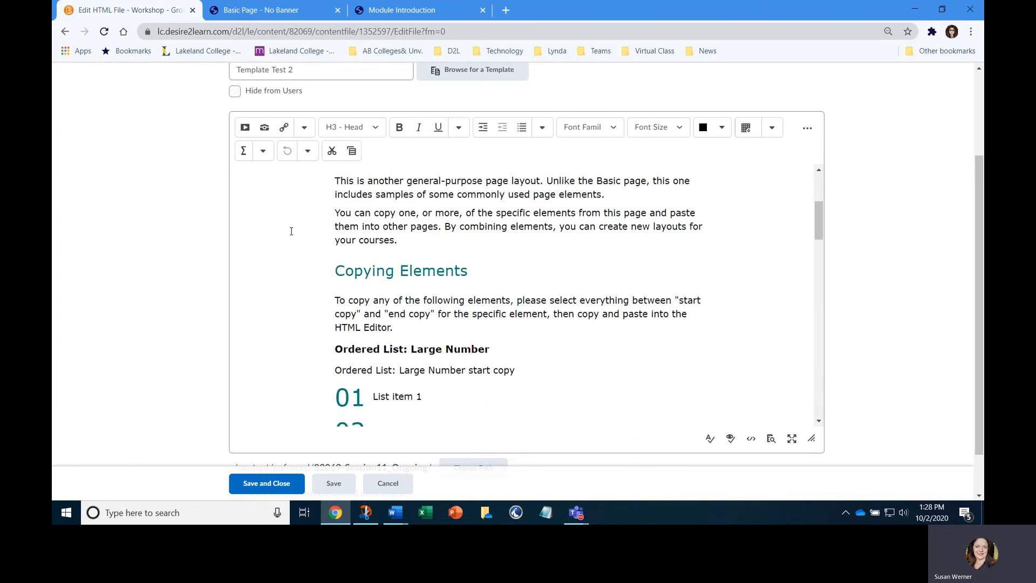
left_click(336, 212)
key("Return")
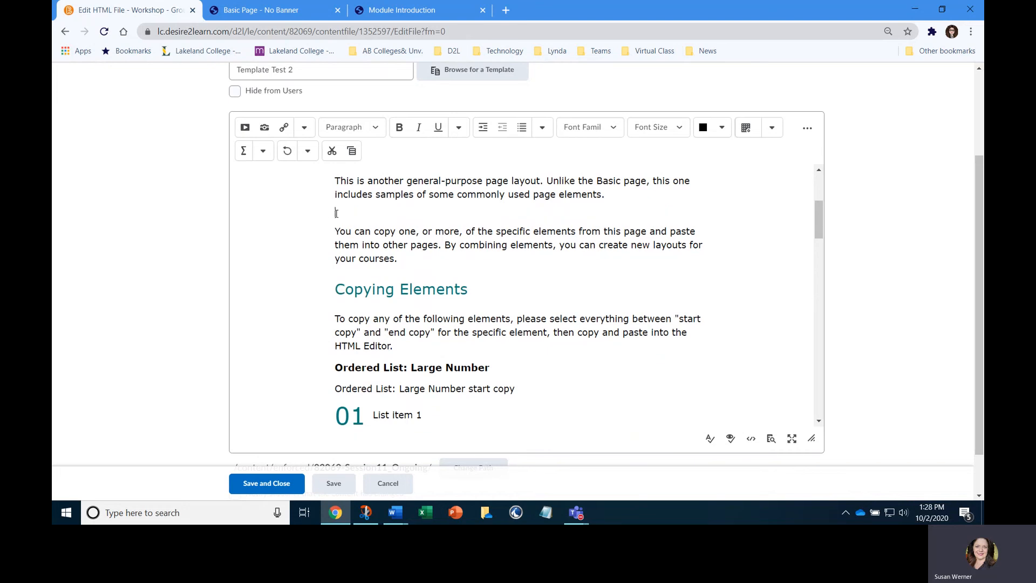
right_click(336, 214)
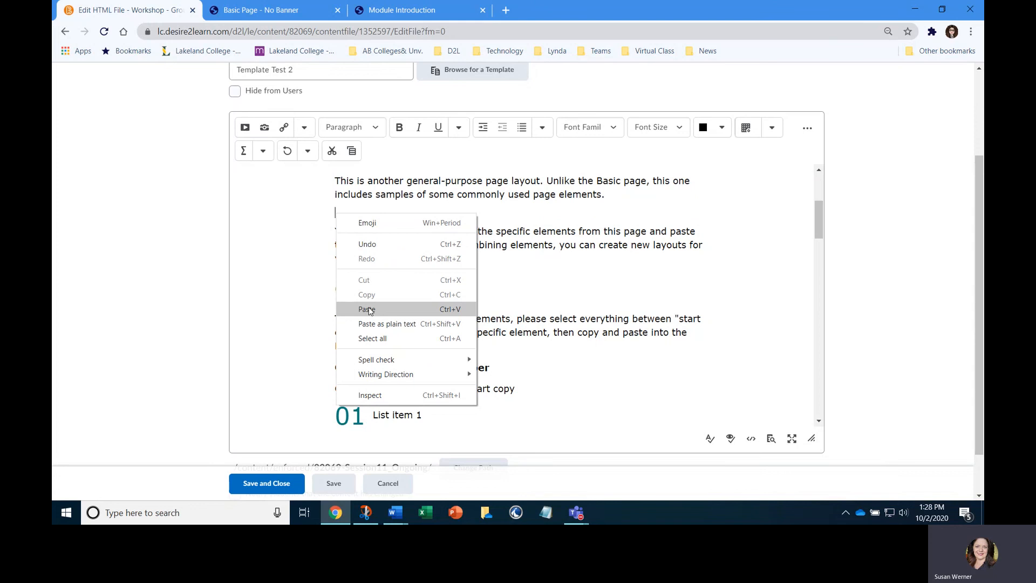
left_click(368, 310)
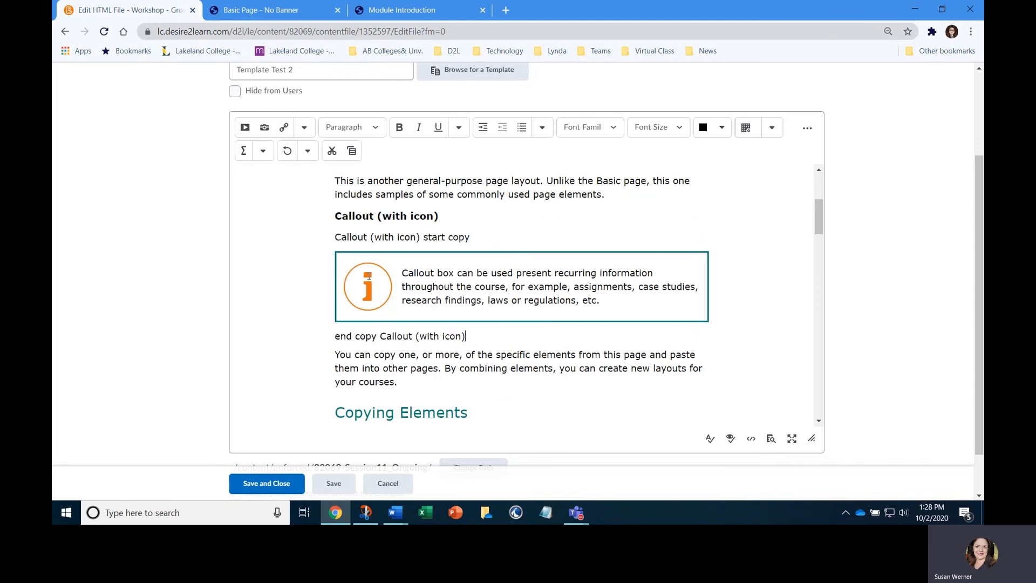
Replace the pasted callout's heading with "Welcome" and remove the start copy line beneath it
left_click_drag(454, 218, 331, 217)
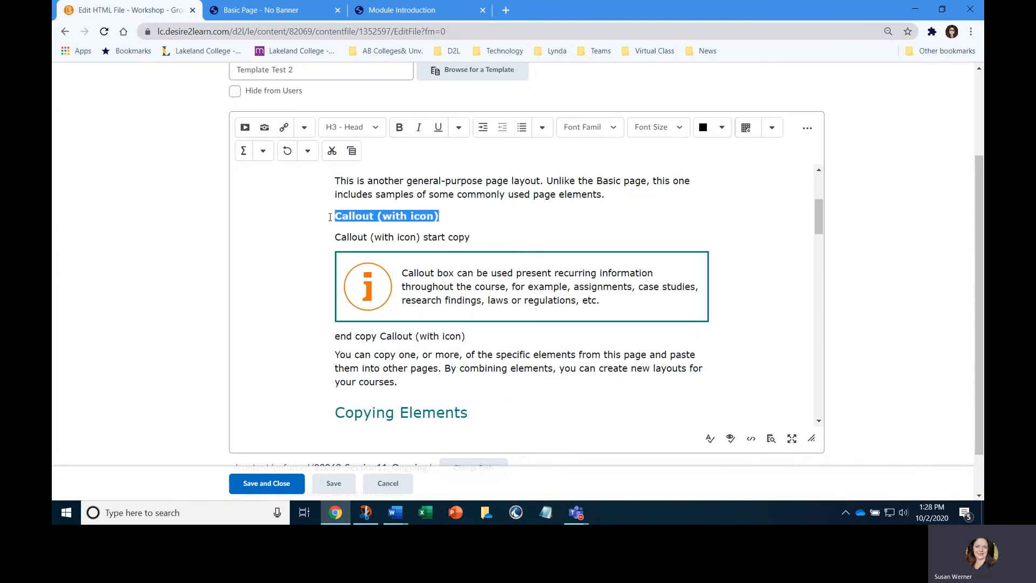
type("Welcome")
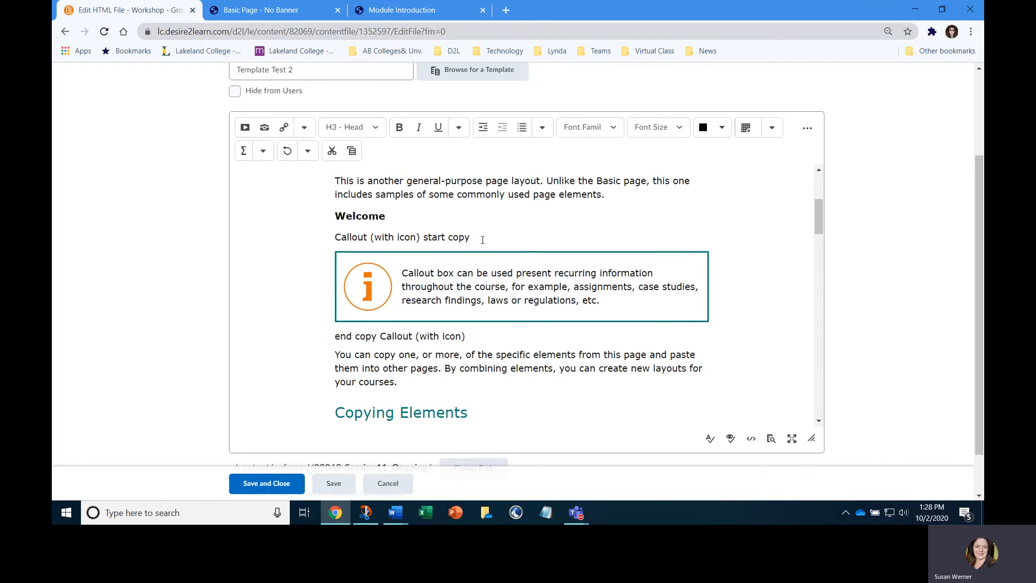
left_click_drag(482, 240, 327, 238)
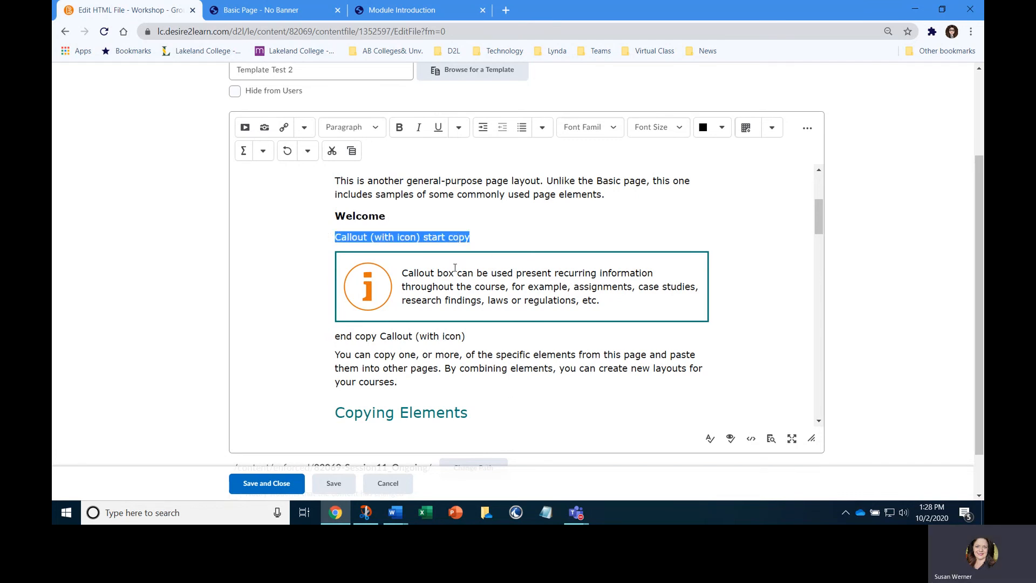
key("Delete")
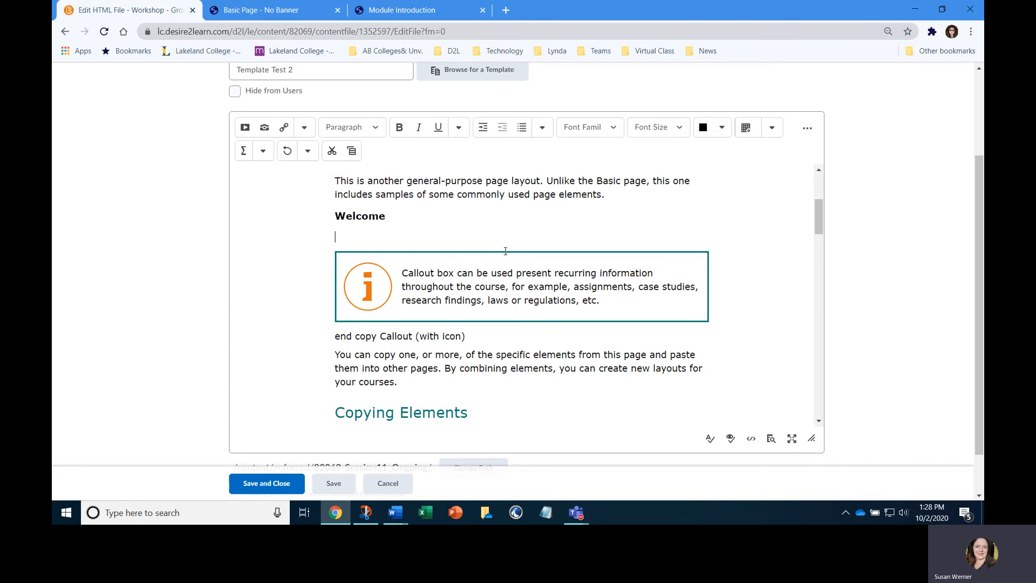
key("Delete")
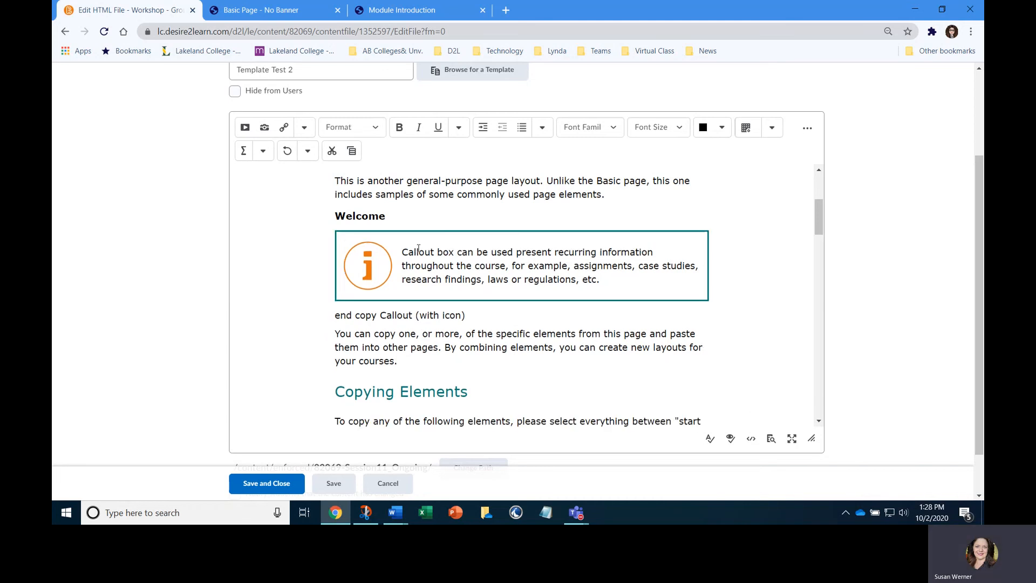
Delete the placeholder text inside the pasted callout box, keeping its icon
left_click_drag(403, 252, 604, 284)
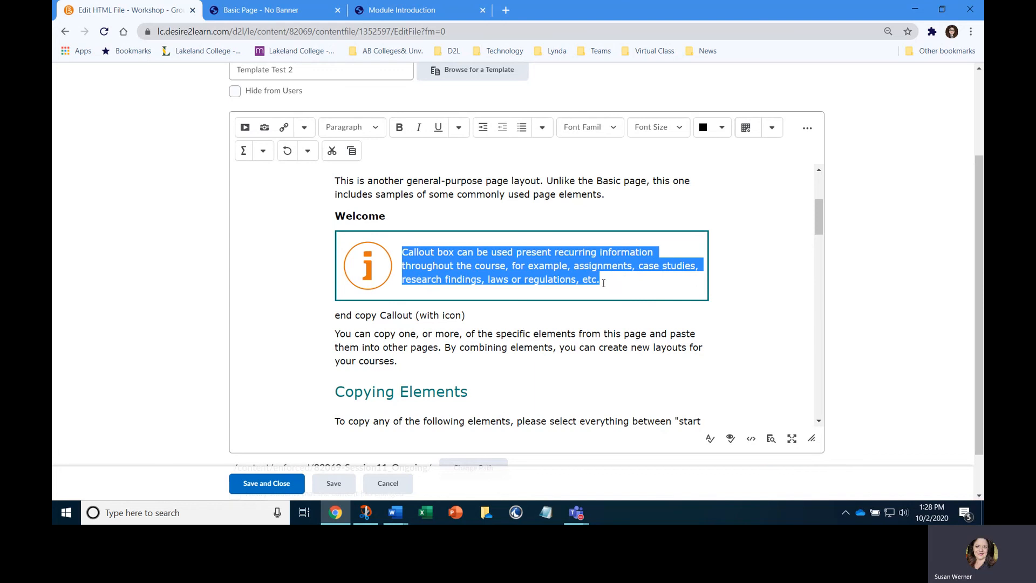
key("Delete")
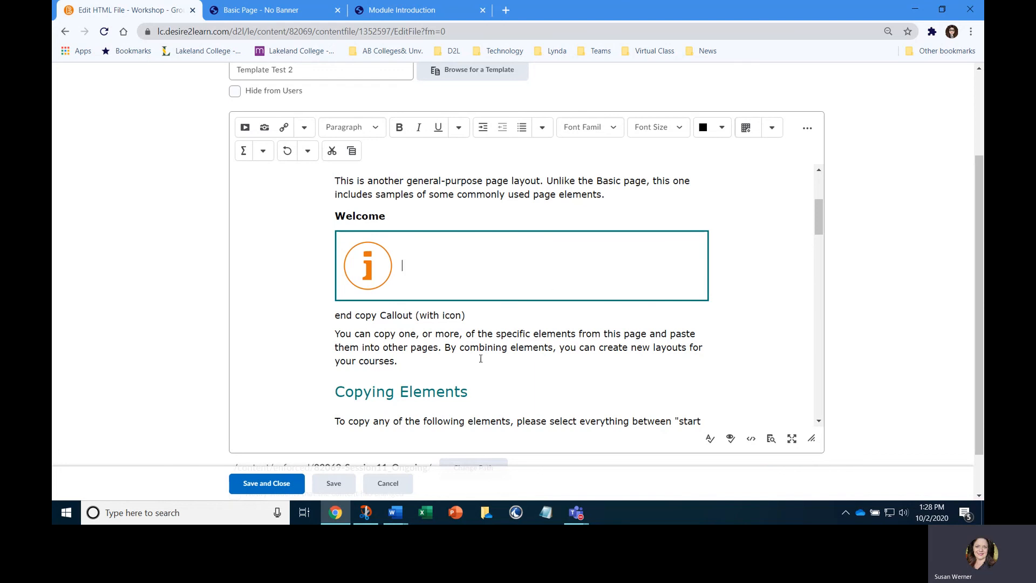
Copy the ending of the first body paragraph in Fake Filler 1.docx in Word, from "In nisl nisi" through "facilisi morbi."
left_click(396, 513)
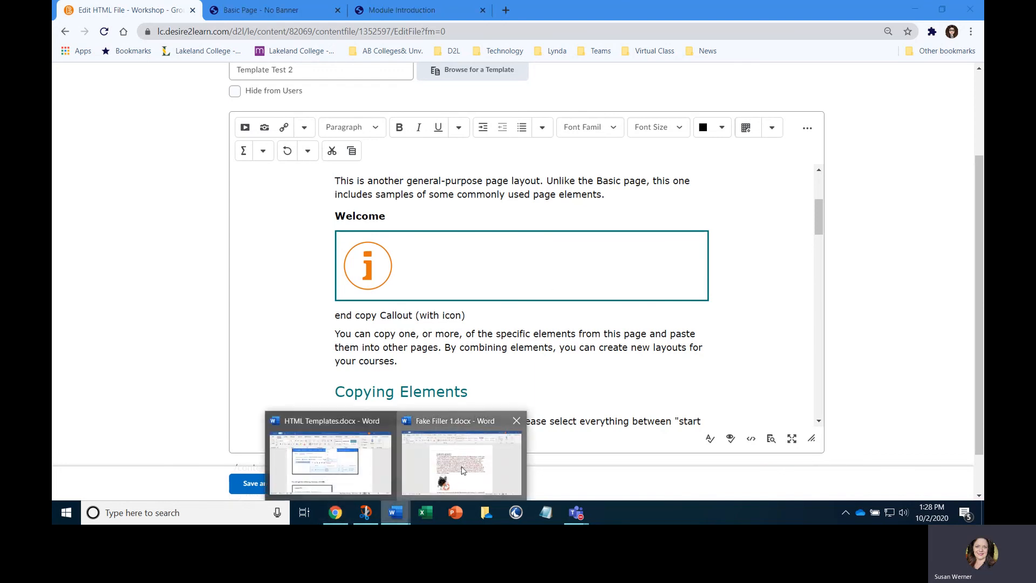
left_click(463, 470)
left_click_drag(515, 306, 522, 325)
left_click(523, 326)
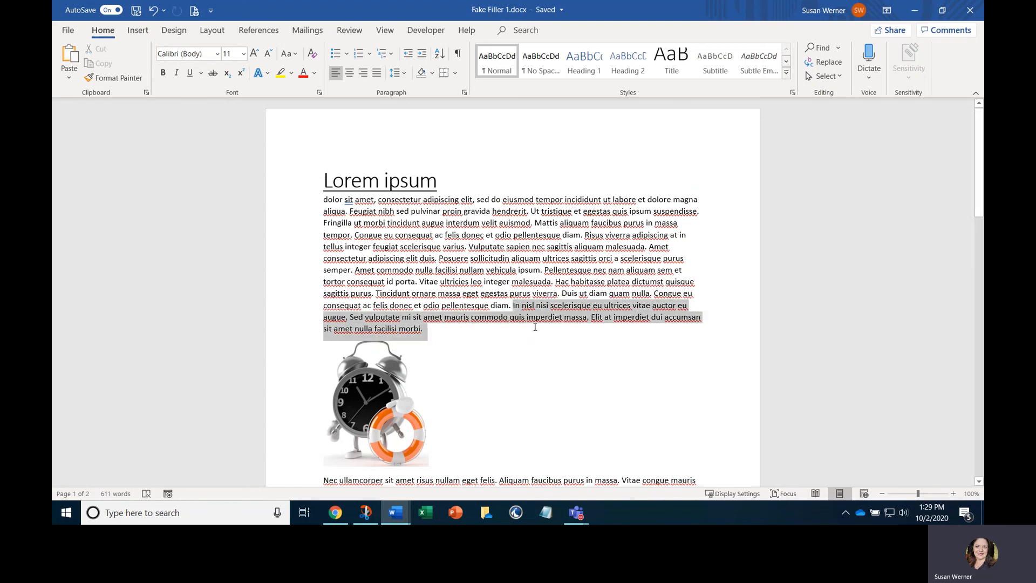
right_click(525, 320)
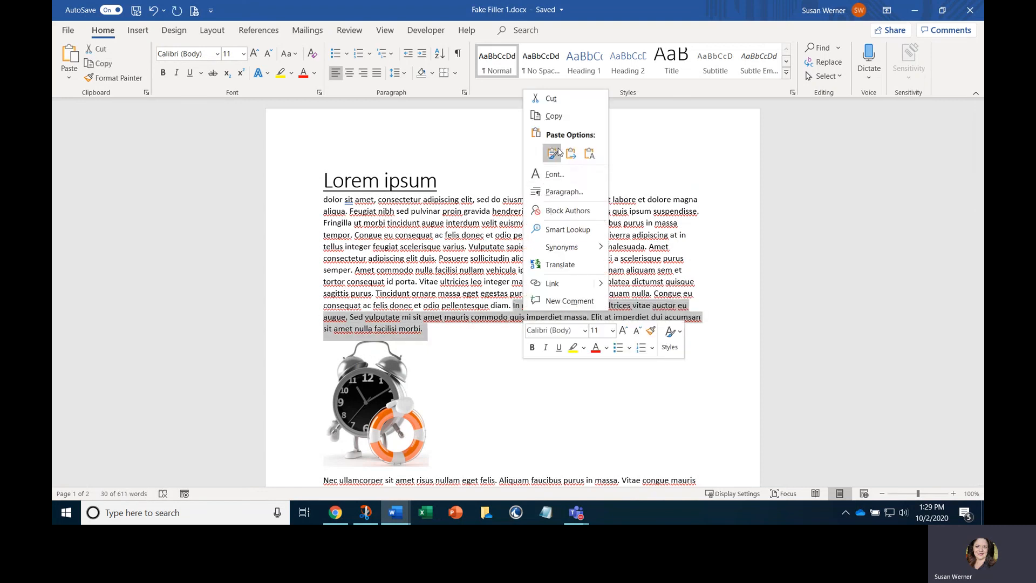
left_click(553, 115)
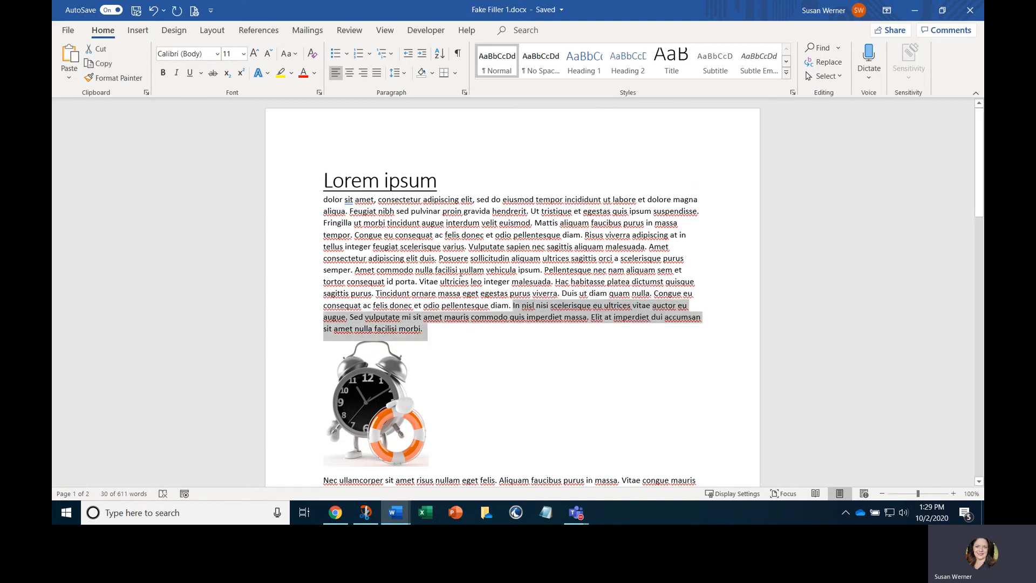
Switch back to Chrome and paste the copied sentences as plain text beside the icon in the Welcome callout
left_click(335, 513)
right_click(408, 265)
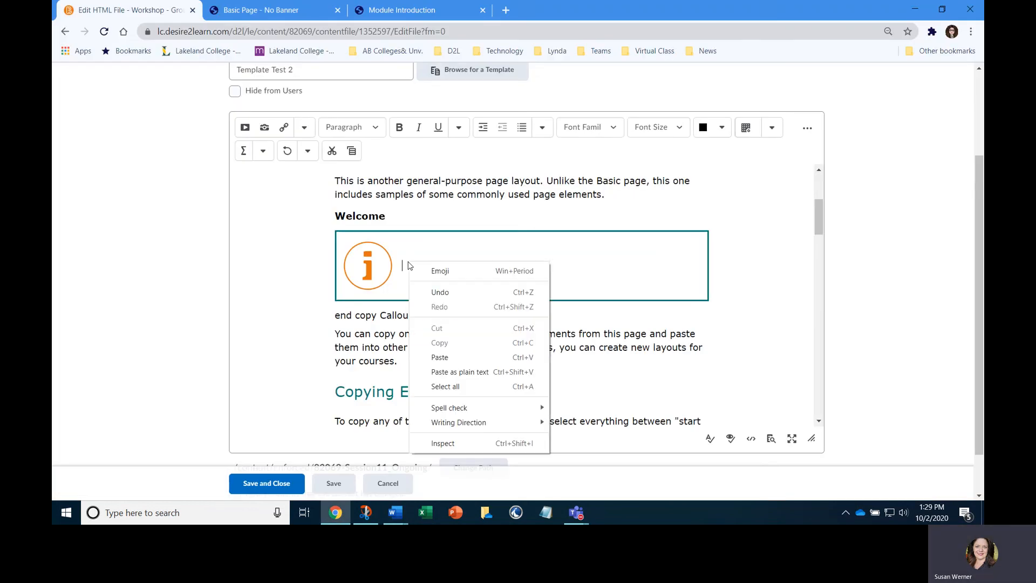
left_click(444, 372)
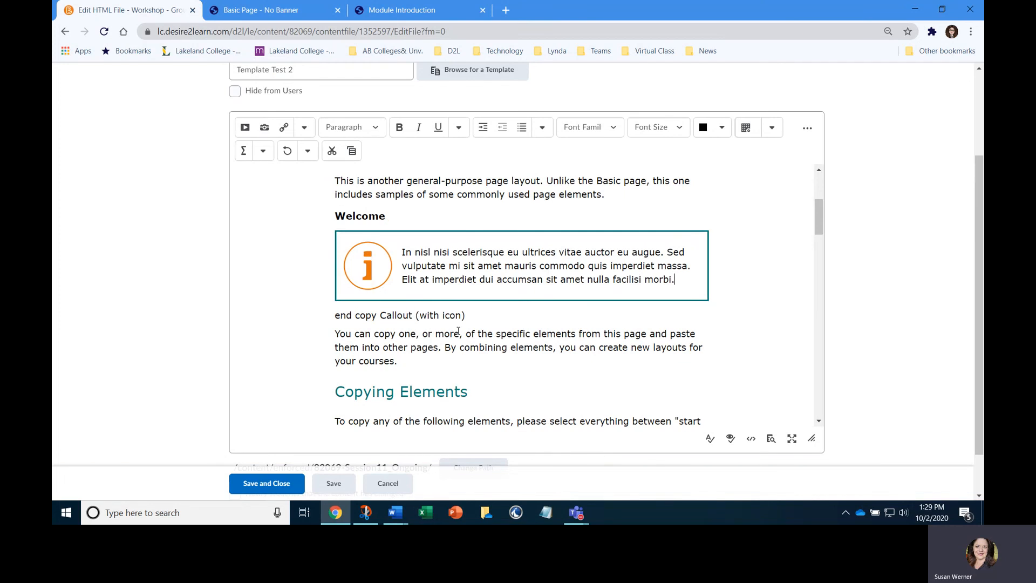
Delete the "end copy Callout (with icon)" line below the callout, then save and close the page and review it
left_click_drag(468, 316, 334, 316)
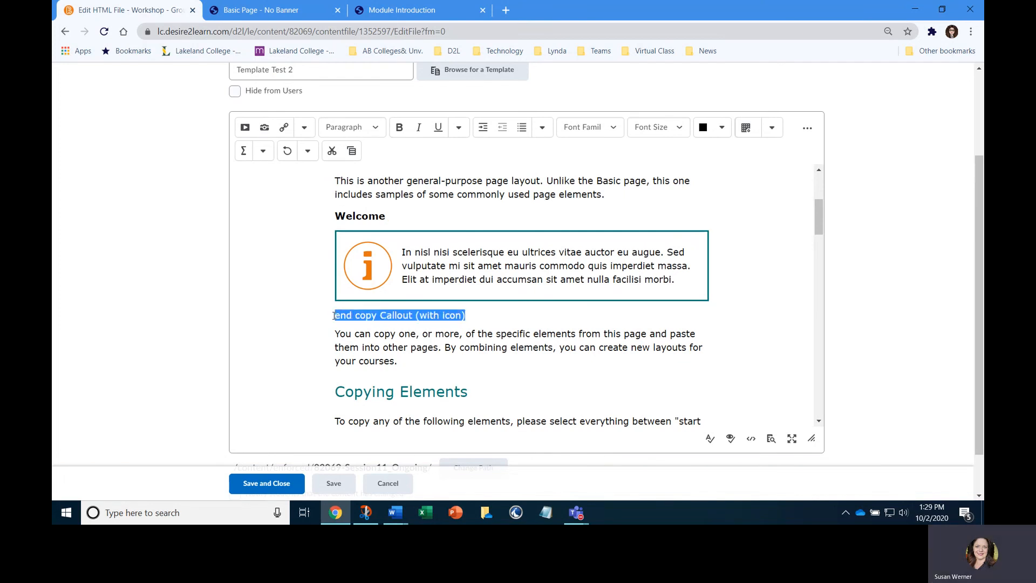
key("Delete")
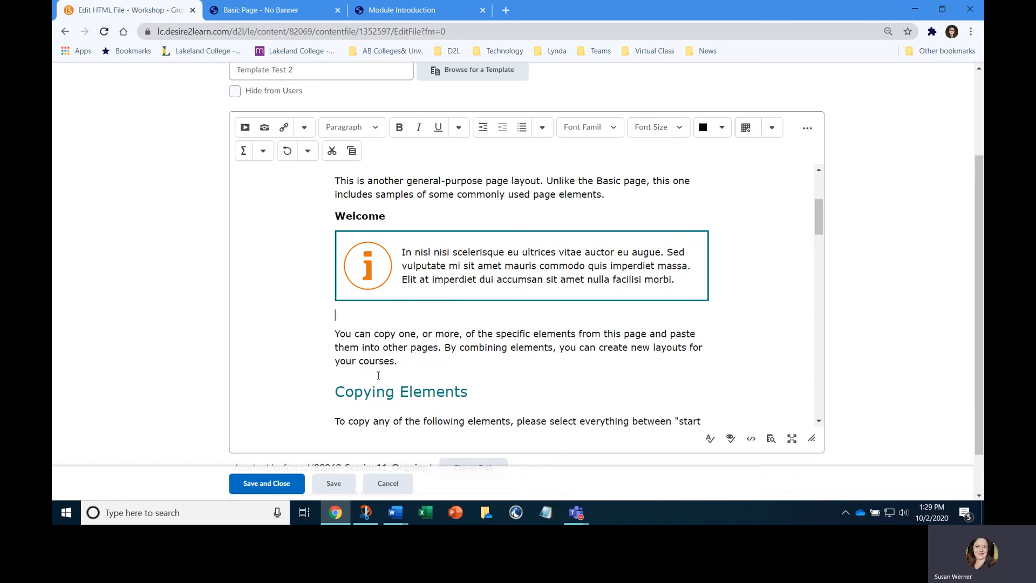
left_click(285, 485)
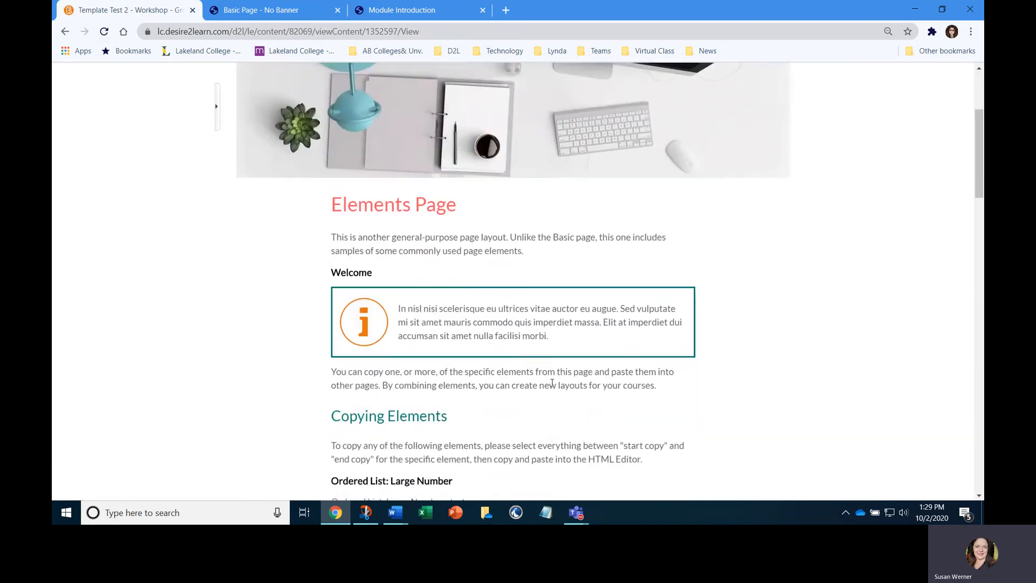
scroll(552, 382, "down", 2)
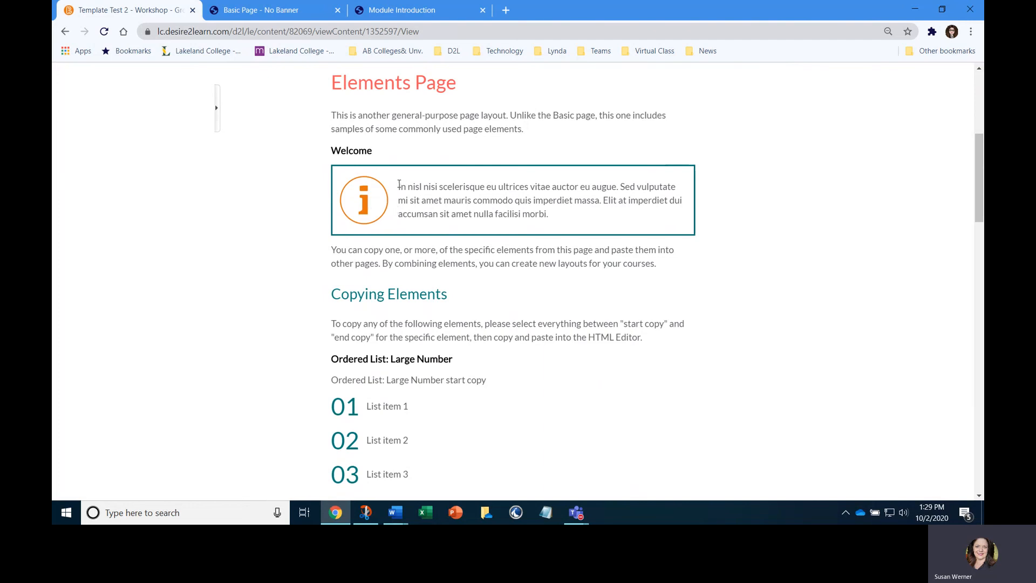
scroll(402, 203, "up", 3)
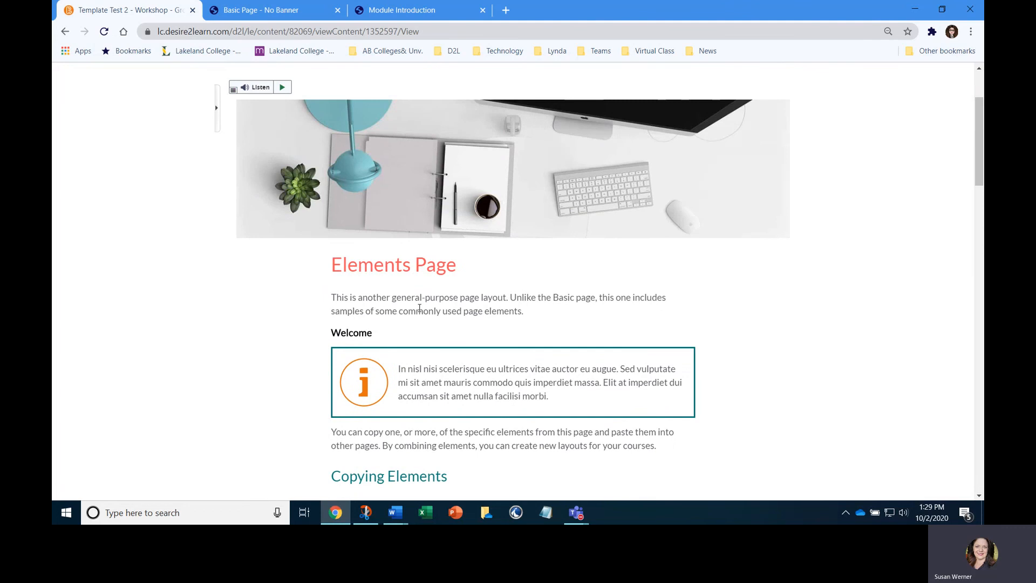
scroll(399, 246, "up", 2)
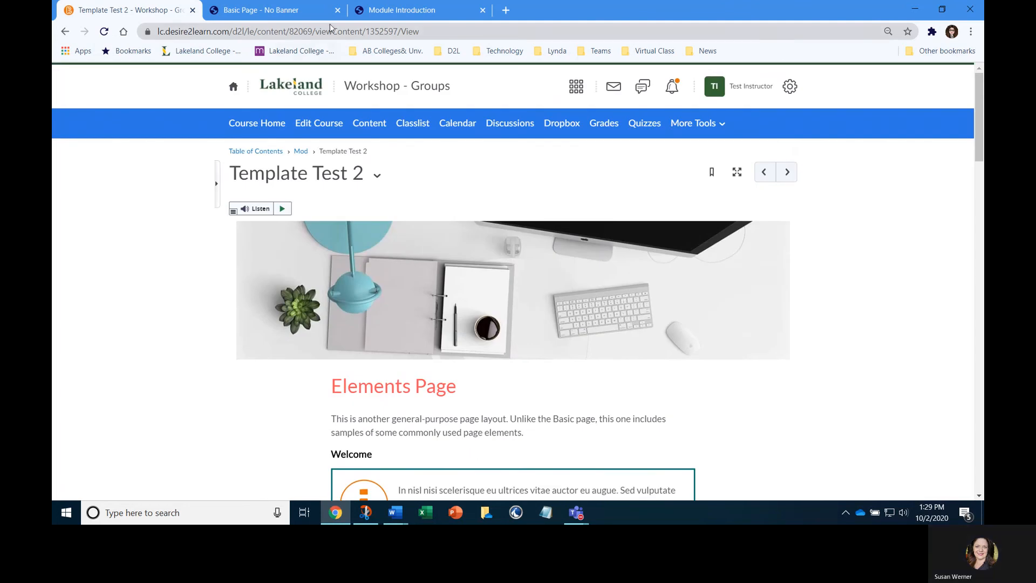
Close the Basic Page and Module Introduction browser tabs and reopen Template Test 2 for HTML editing
left_click(337, 9)
left_click(337, 10)
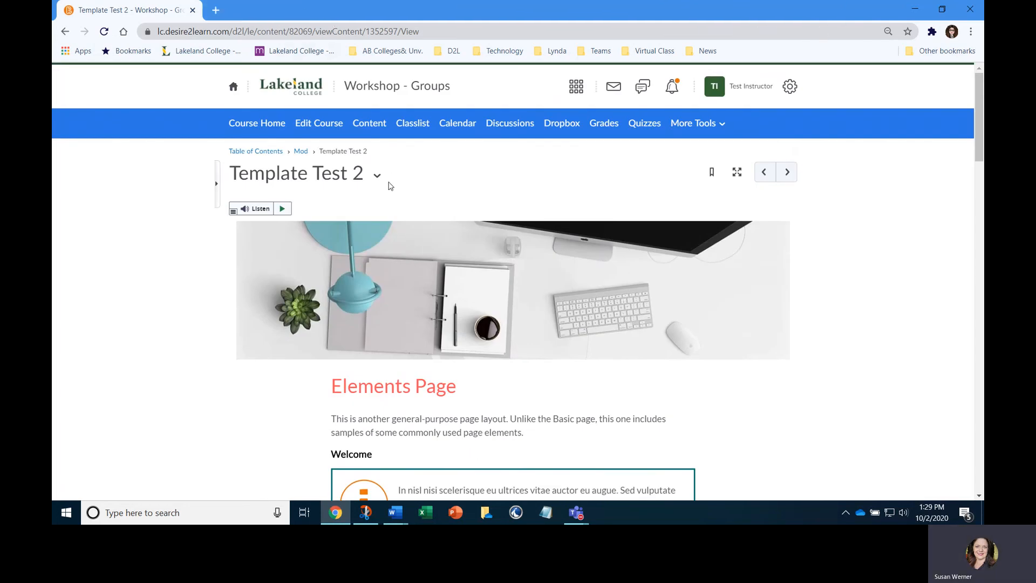
left_click(377, 175)
left_click(396, 233)
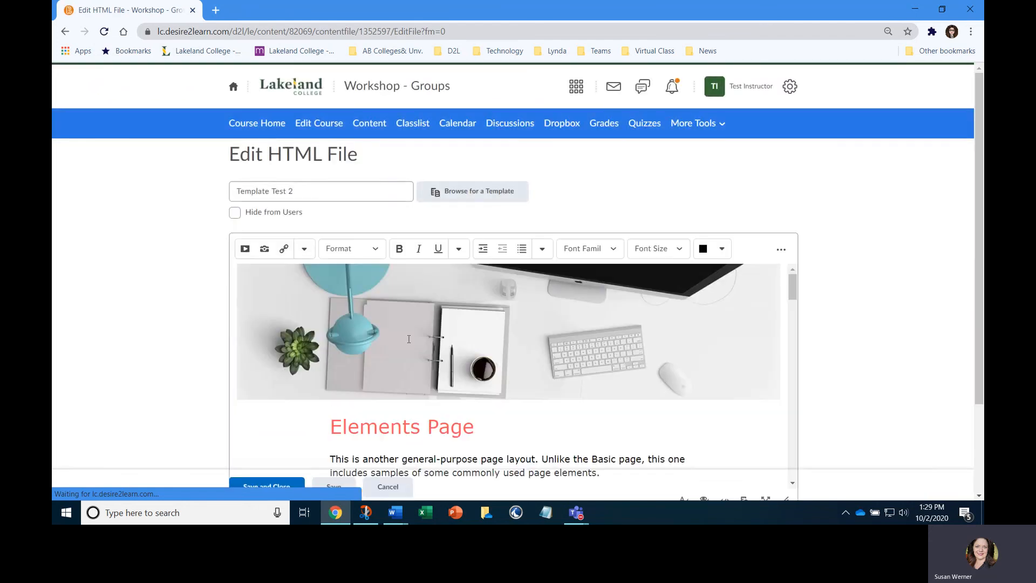
Copy the address of the Edit HTML File page and open it in a new browser tab
left_click(256, 32)
right_click(256, 32)
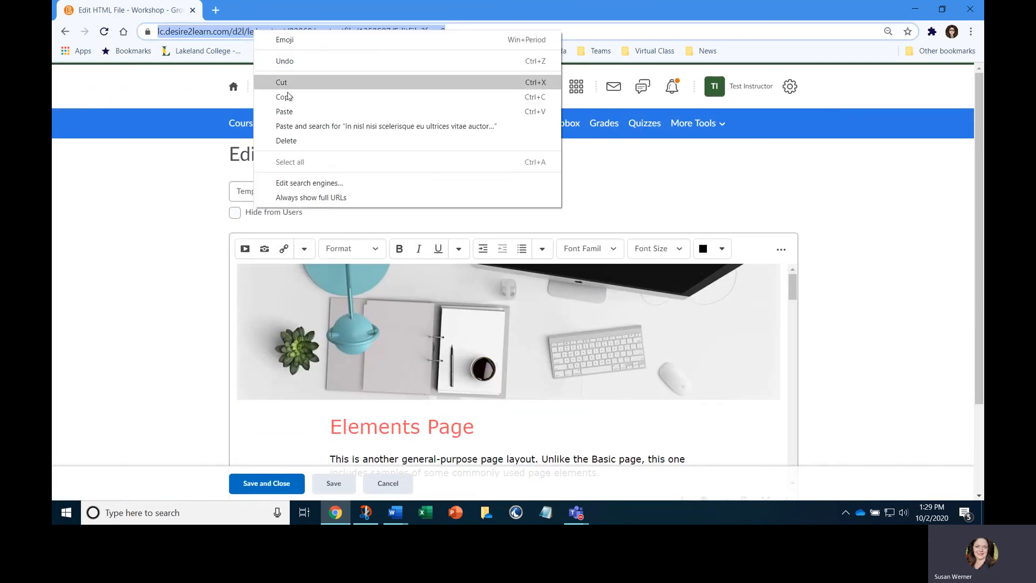
left_click(289, 96)
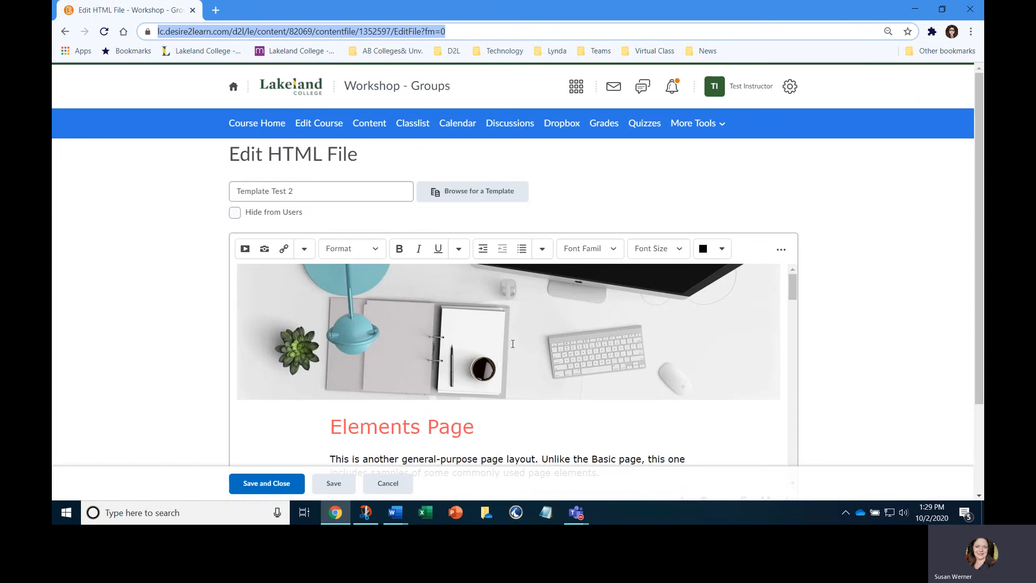
left_click(215, 10)
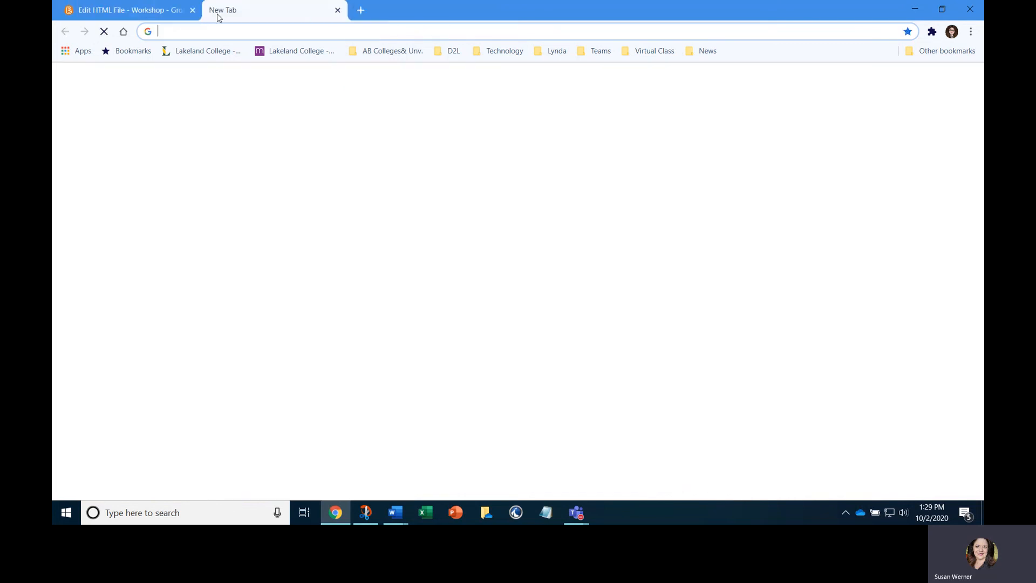
key("ctrl+v")
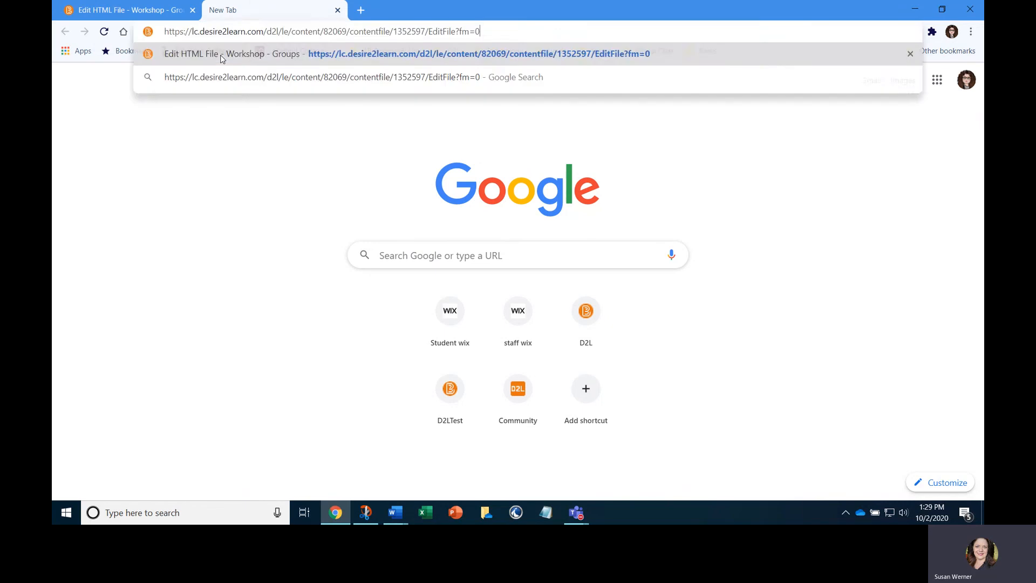
key("Return")
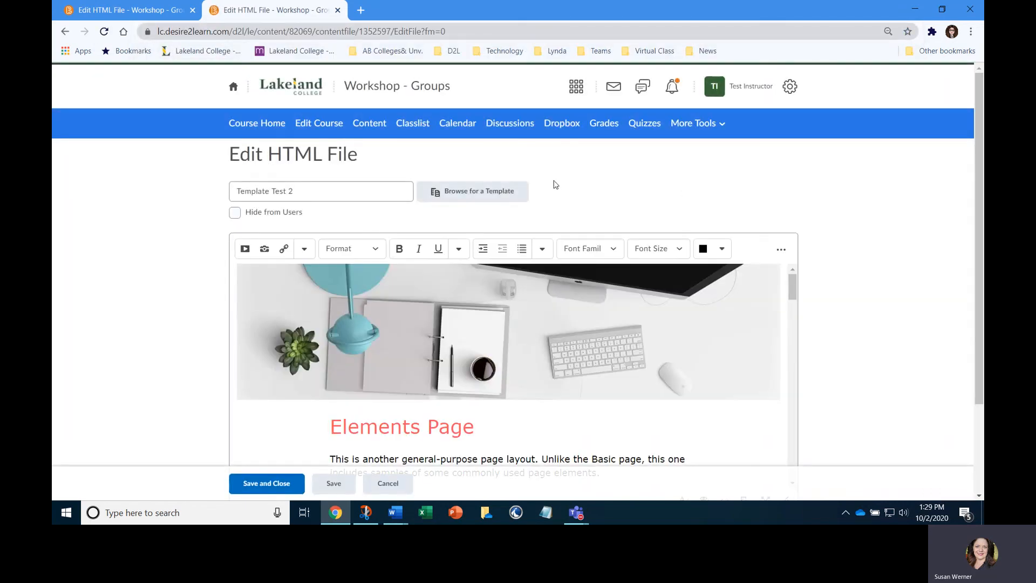
Select the whole Jumbotron section in the first browser tab's editor, from its heading through its end copy line
left_click(162, 12)
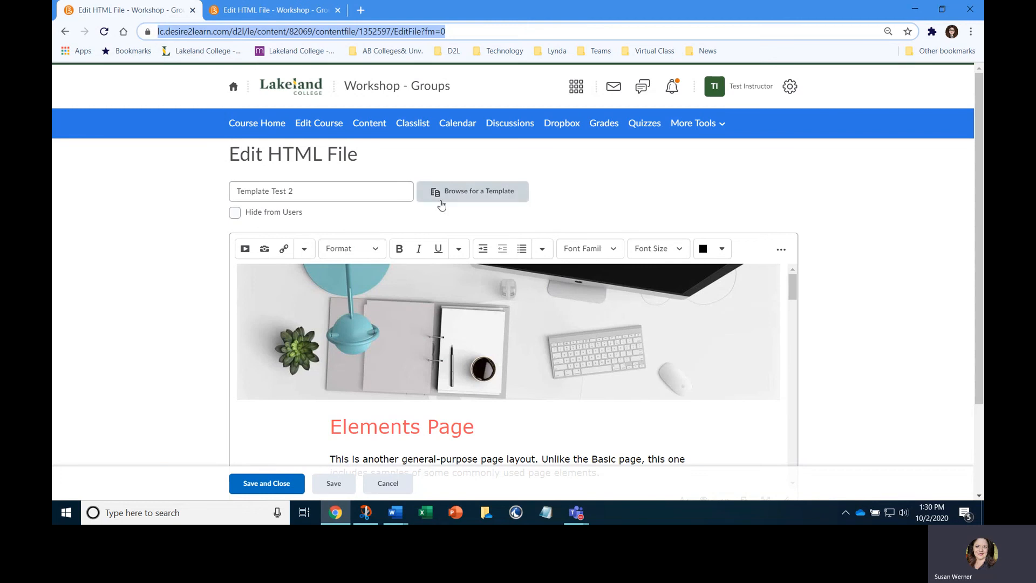
scroll(482, 195, "down", 1)
scroll(482, 196, "down", 1)
scroll(483, 256, "down", 10)
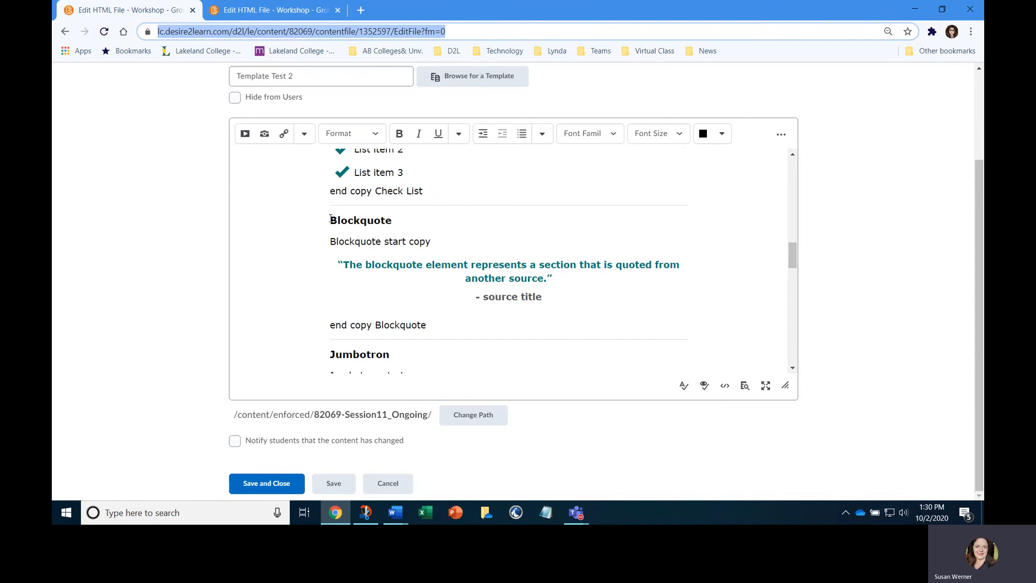
scroll(486, 309, "down", 2)
left_click_drag(330, 232, 435, 348)
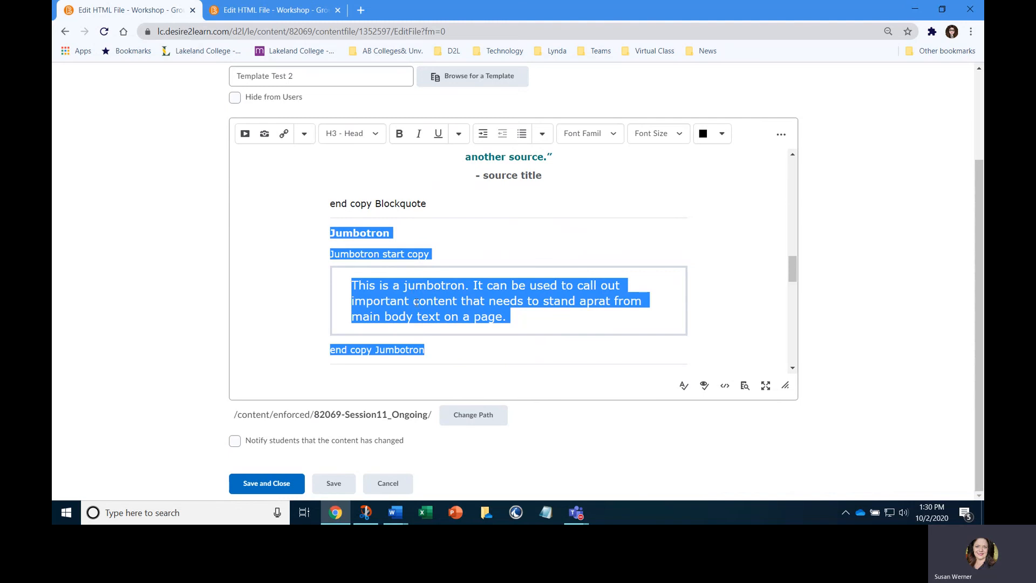
Examine the page in the duplicate editor tab, then return to the first tab, clear the Jumbotron selection and review the page's upper content
left_click(271, 10)
scroll(594, 298, "down", 5)
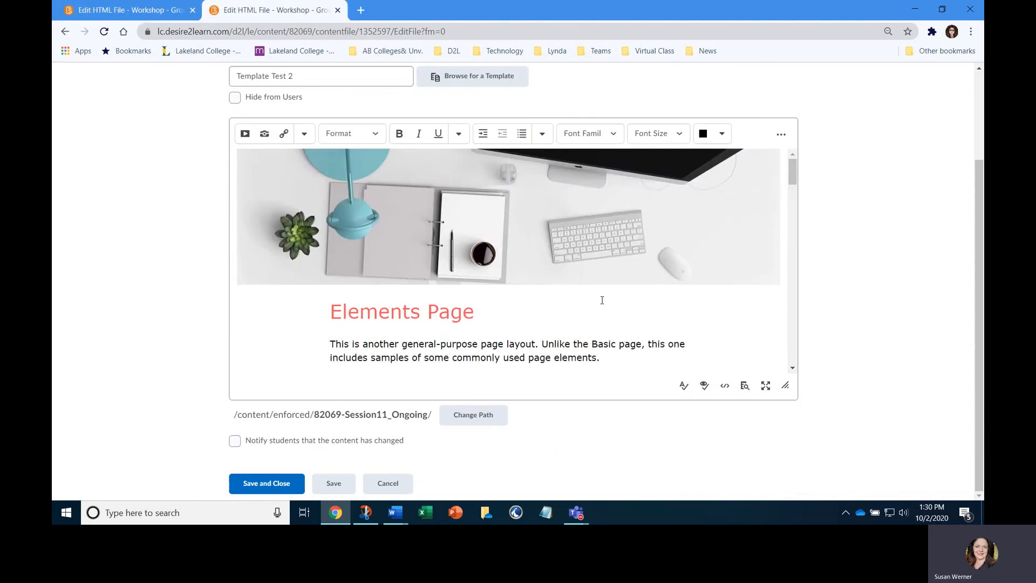
scroll(563, 297, "down", 4)
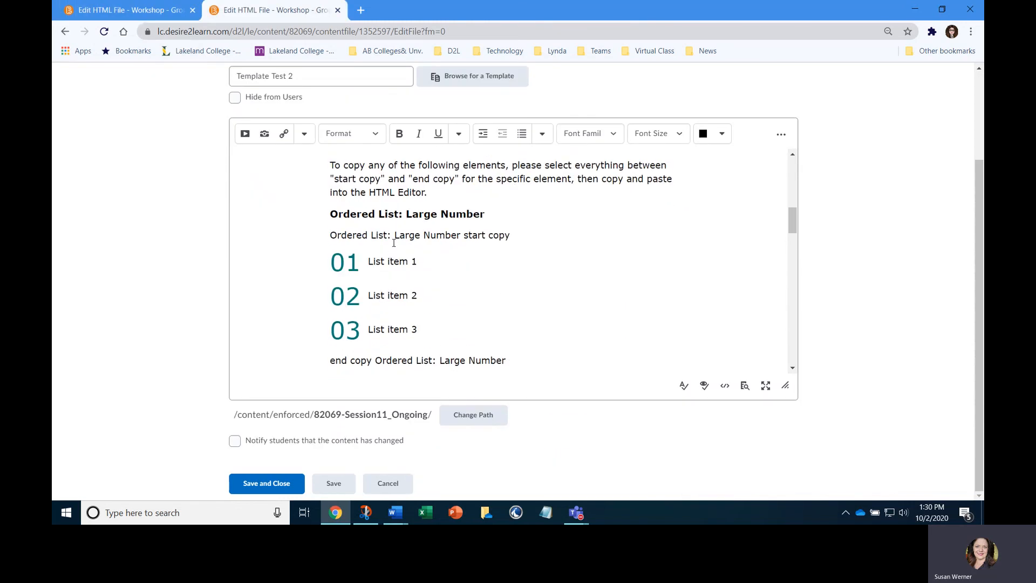
left_click(162, 12)
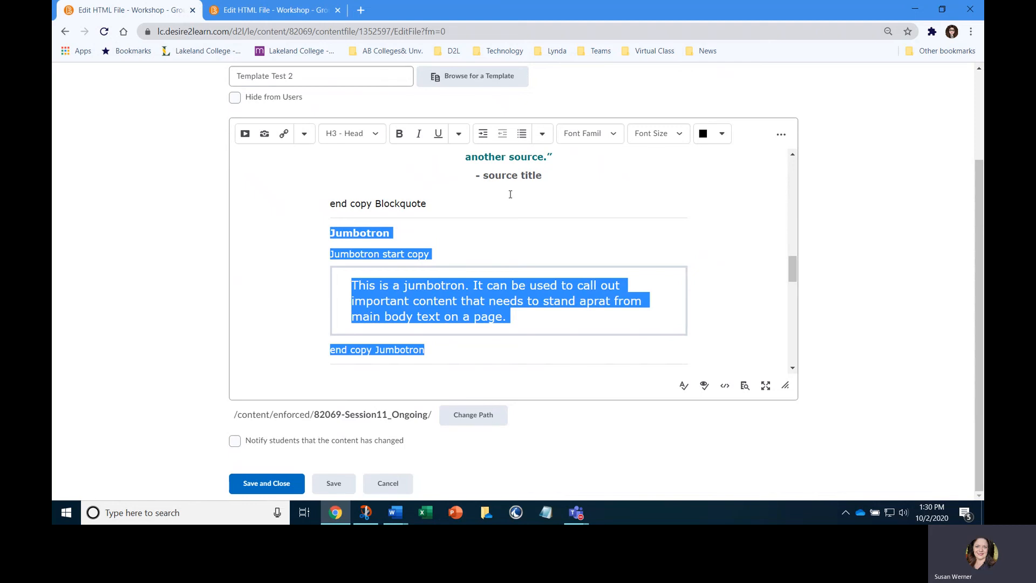
left_click(404, 254)
scroll(404, 253, "up", 3)
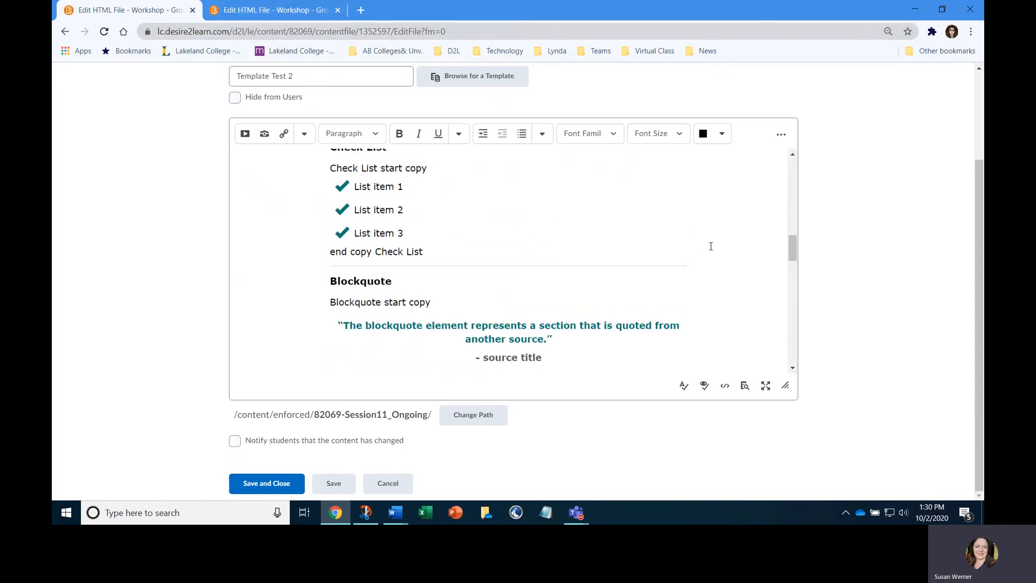
scroll(708, 246, "up", 10)
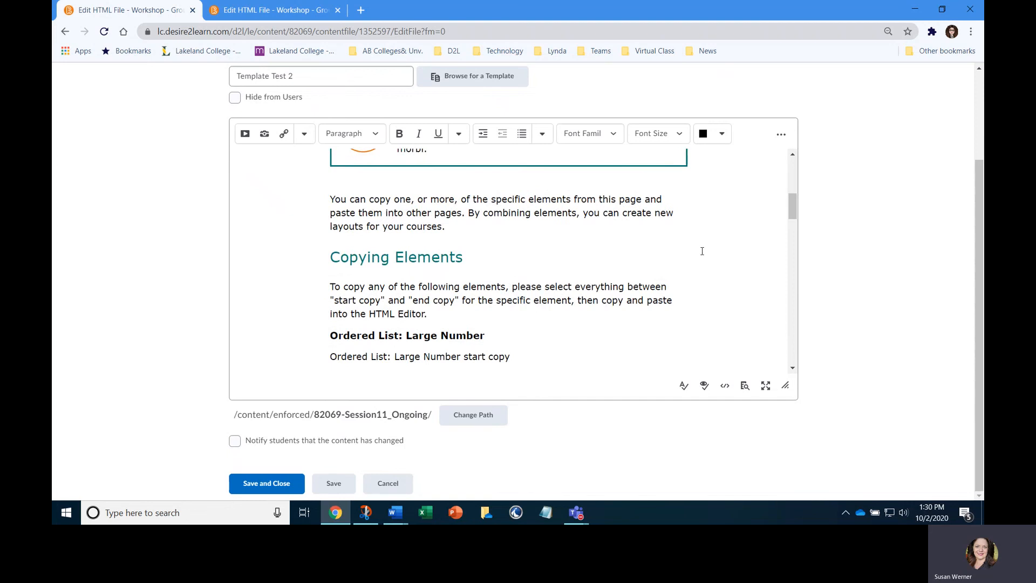
scroll(702, 248, "up", 4)
scroll(700, 242, "up", 2)
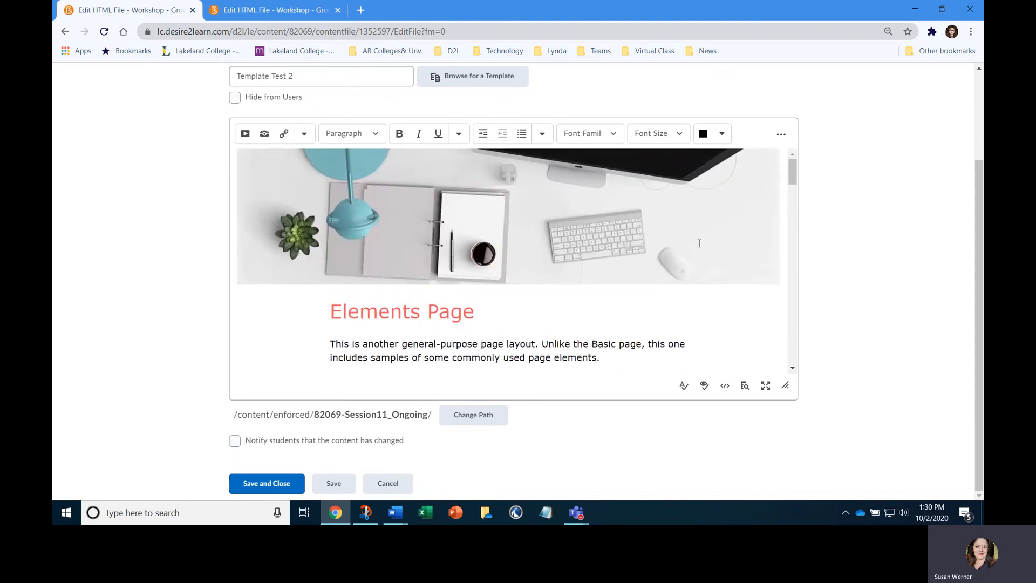
scroll(702, 254, "down", 6)
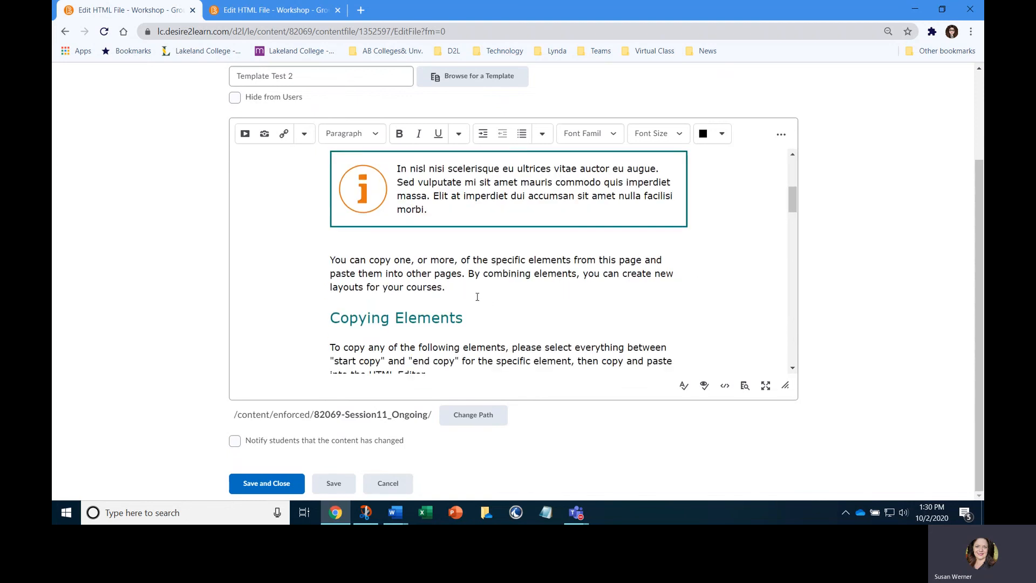
Switch to the Fake Filler 1 document in Word, select its entire content, and return to the HTML editor
left_click(396, 512)
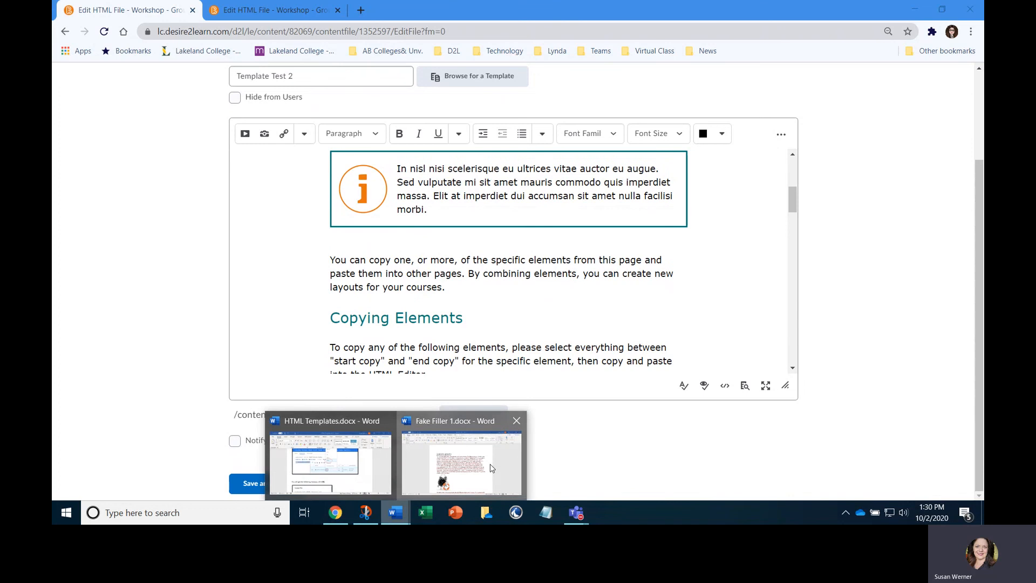
left_click(492, 468)
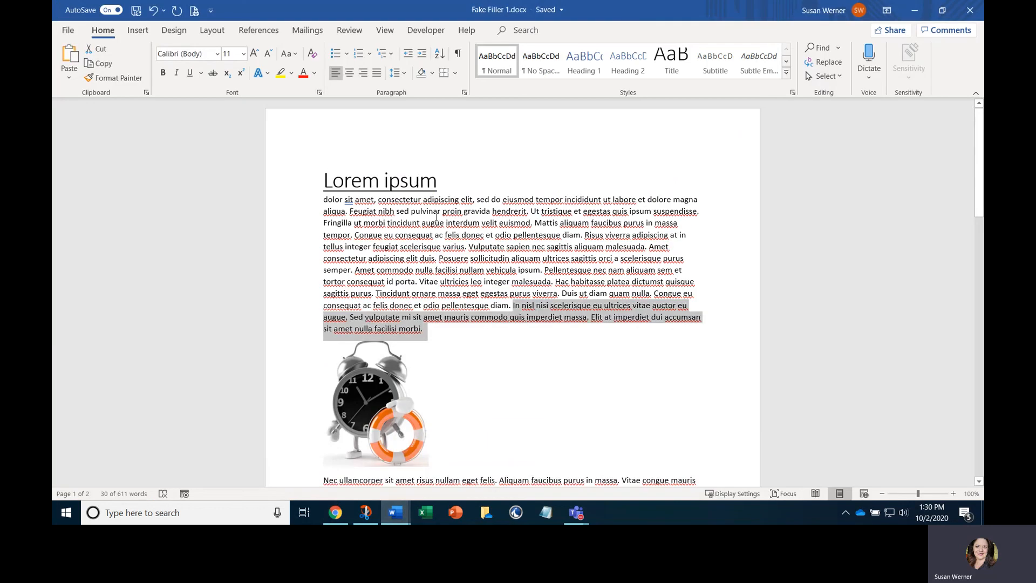
left_click(322, 200)
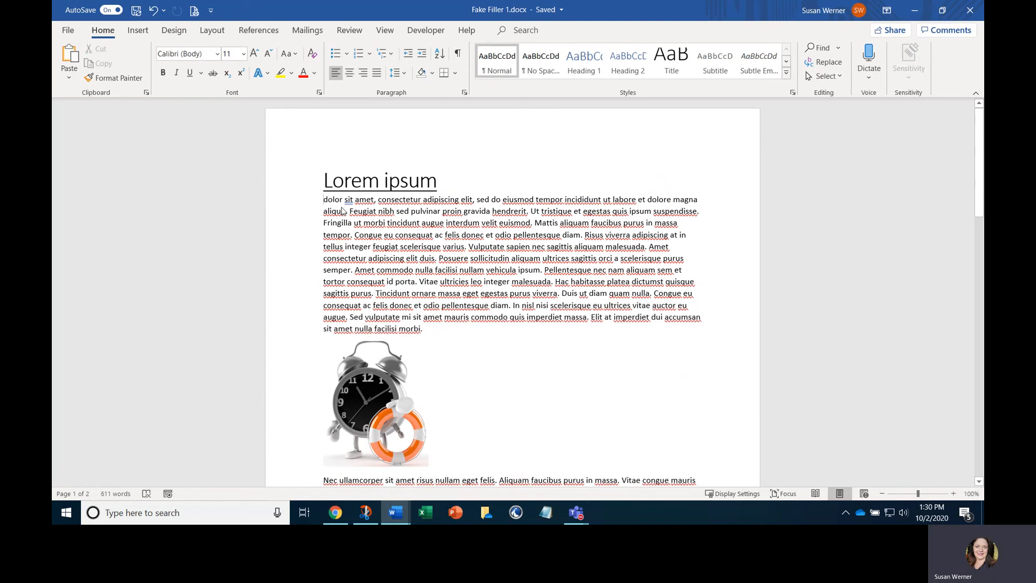
key("ctrl+a")
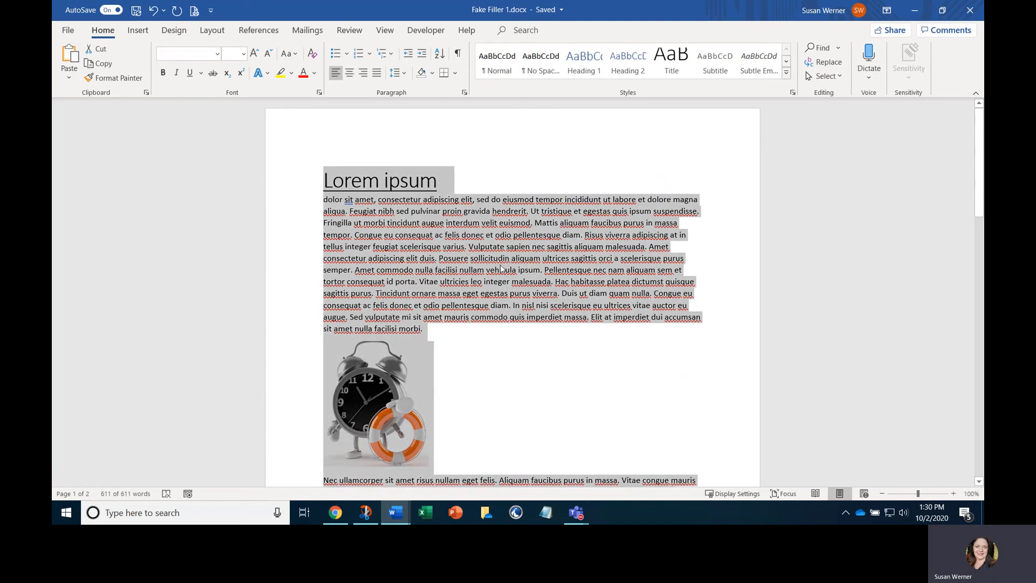
left_click(335, 512)
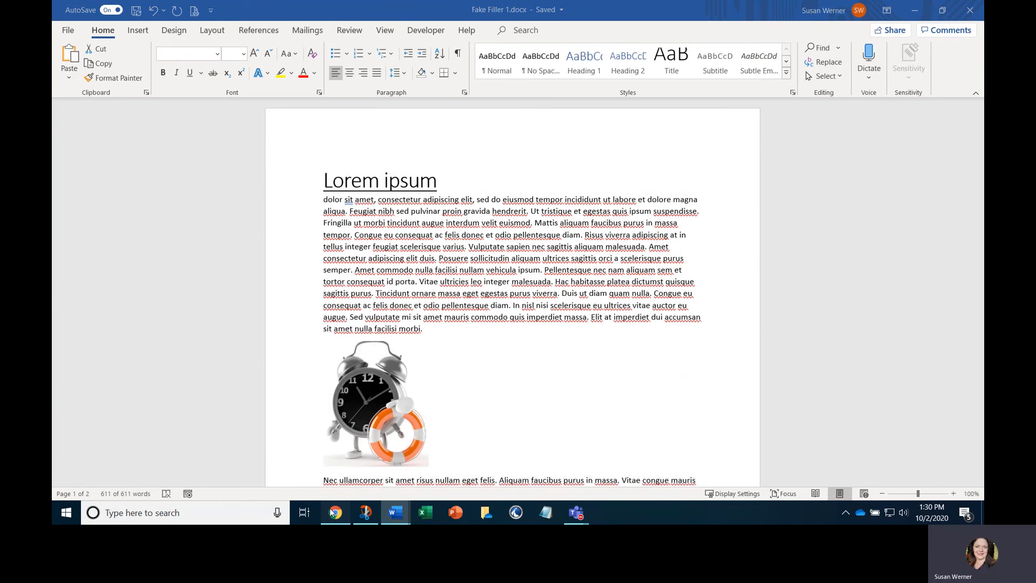
scroll(641, 277, "up", 5)
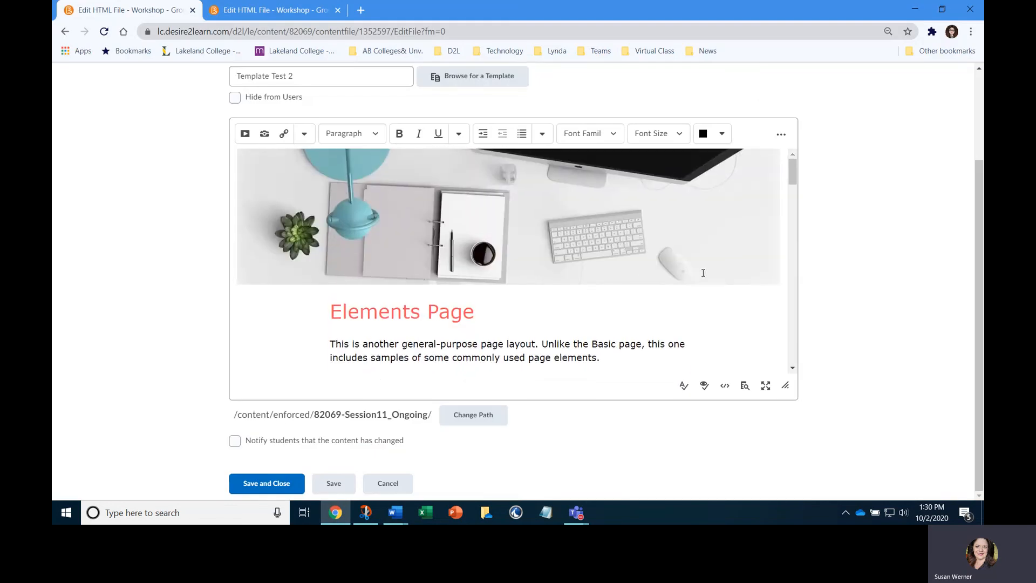
scroll(703, 273, "down", 3)
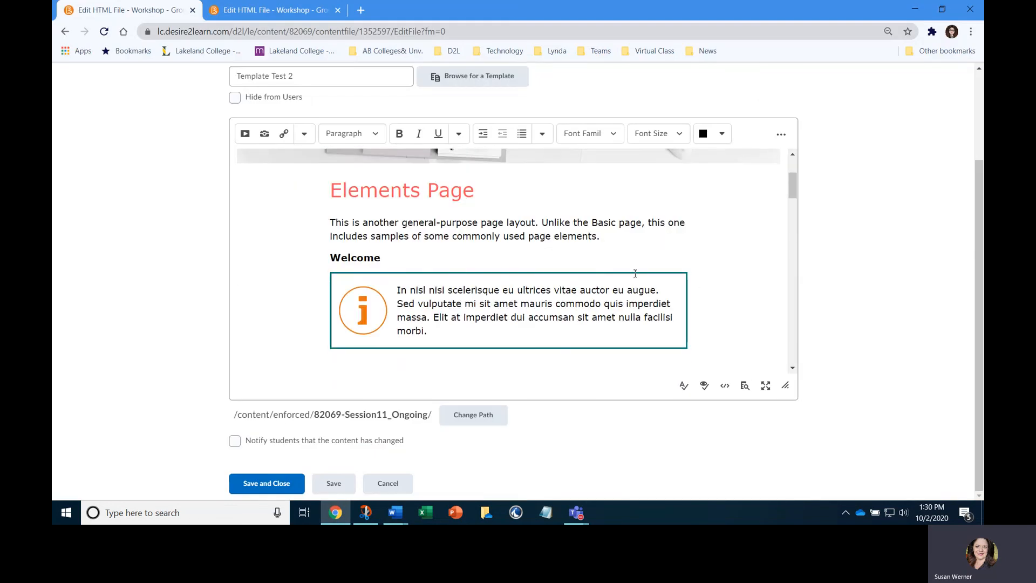
scroll(635, 273, "down", 3)
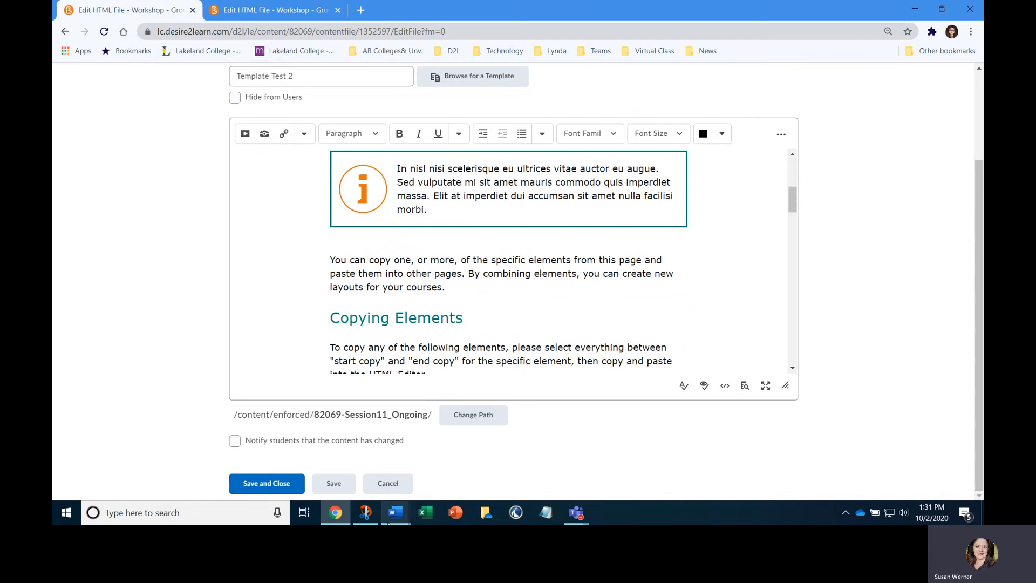
Select the first body paragraph under the Lorem ipsum heading in Word's Fake Filler 1 document, then return to the browser
mouse_move(395, 513)
left_click(468, 460)
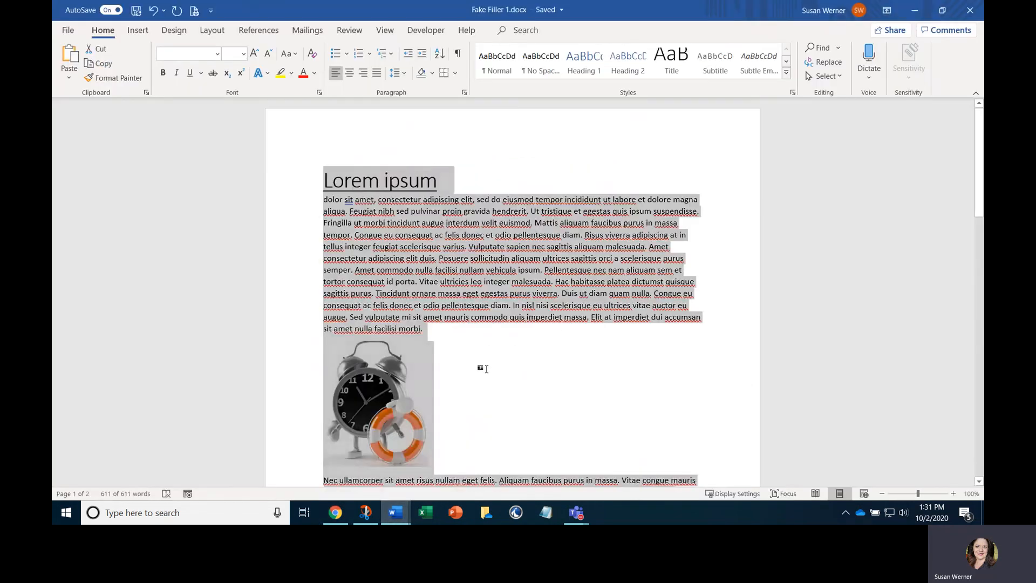
left_click(479, 366)
left_click_drag(323, 199, 426, 334)
right_click(432, 248)
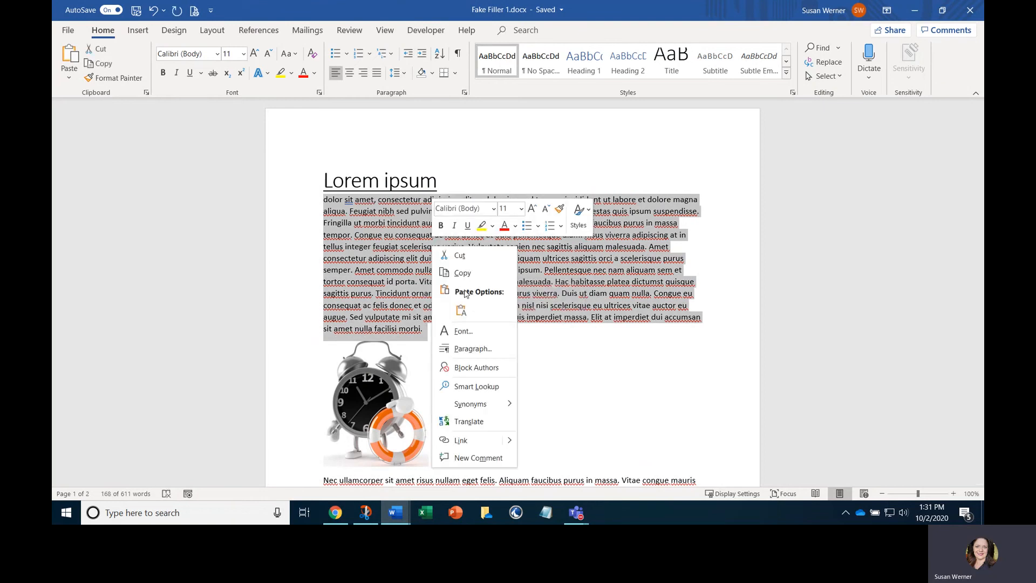
left_click(335, 512)
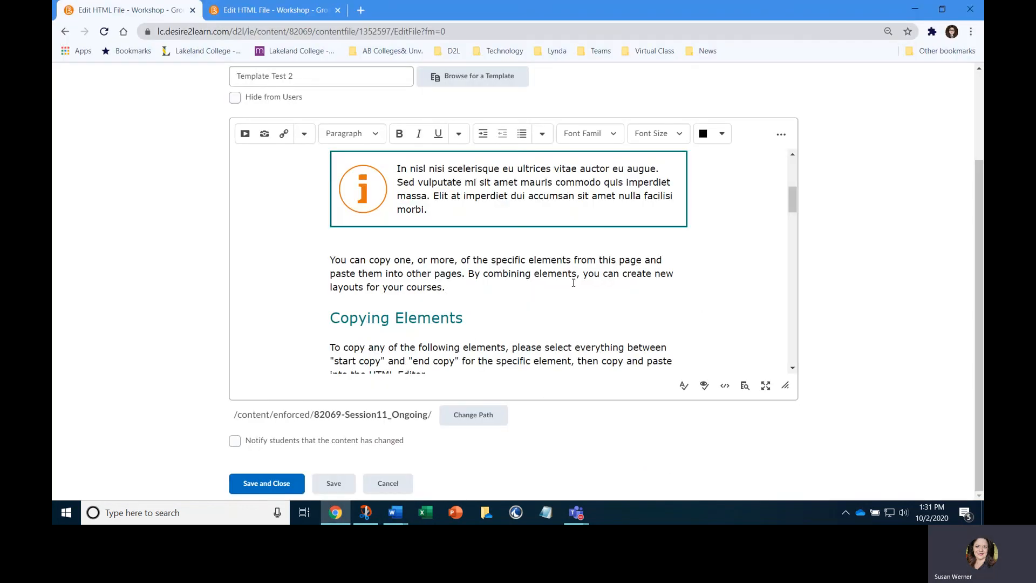
Save and close the Template Test 2 page in the HTML editor
scroll(574, 283, "up", 2)
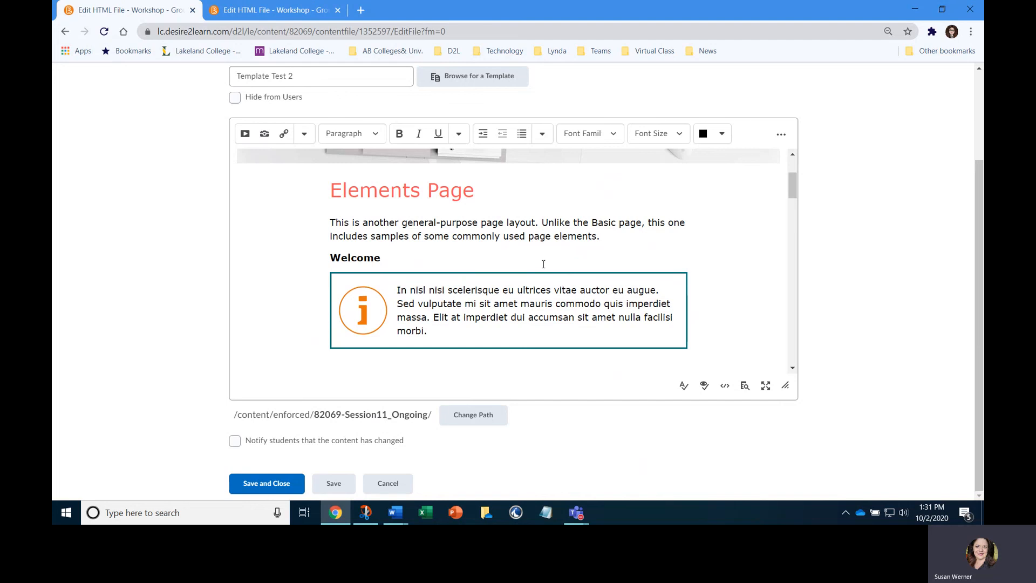
scroll(543, 264, "down", 3)
scroll(499, 287, "down", 3)
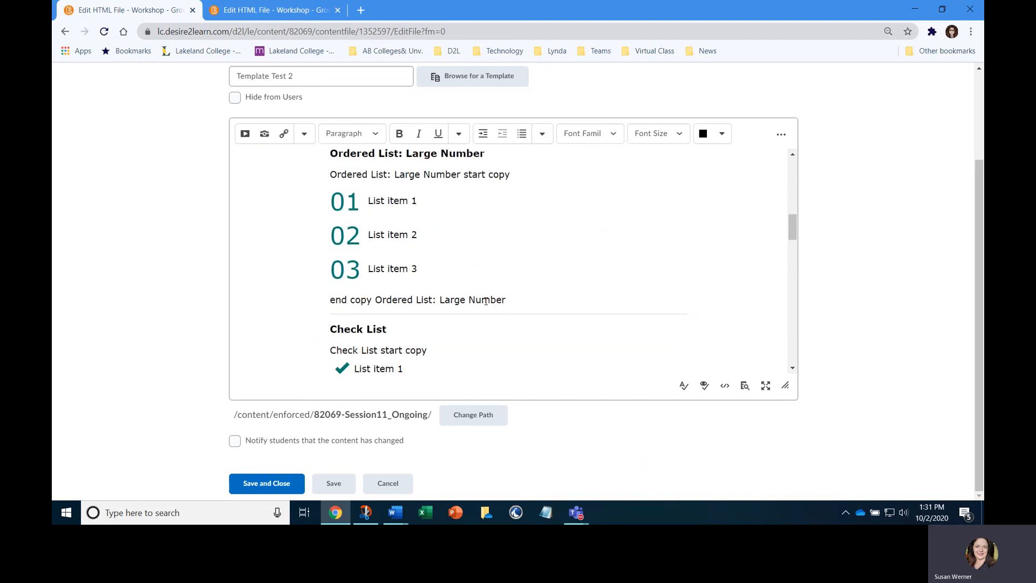
scroll(487, 250, "up", 3)
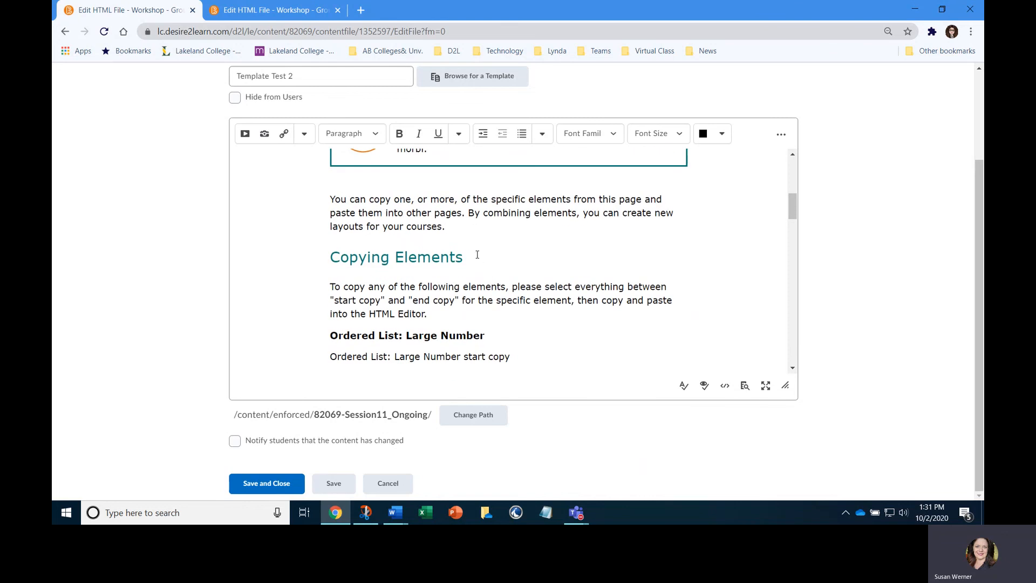
scroll(471, 259, "up", 1)
scroll(491, 257, "up", 2)
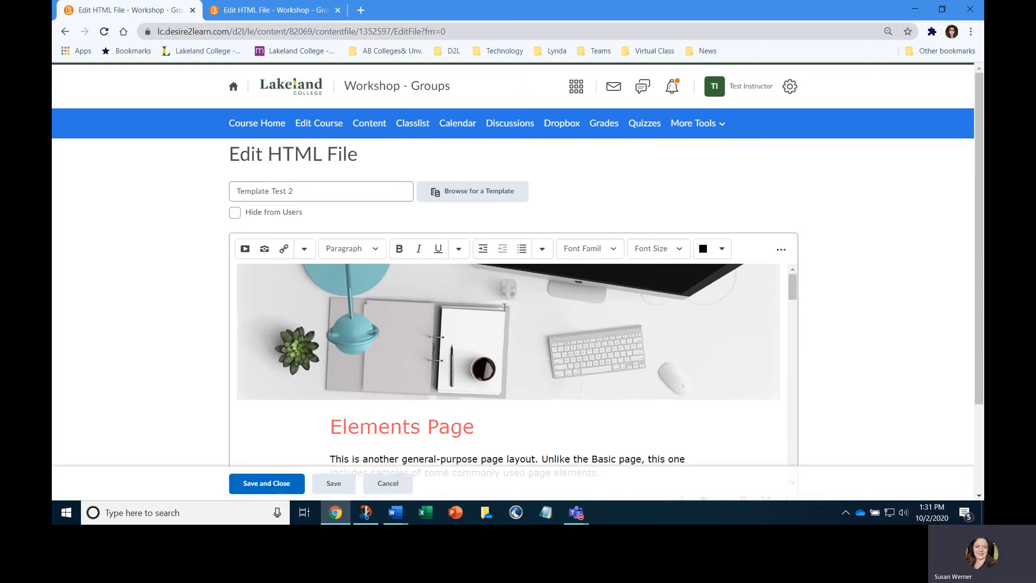
left_click(335, 483)
left_click(287, 483)
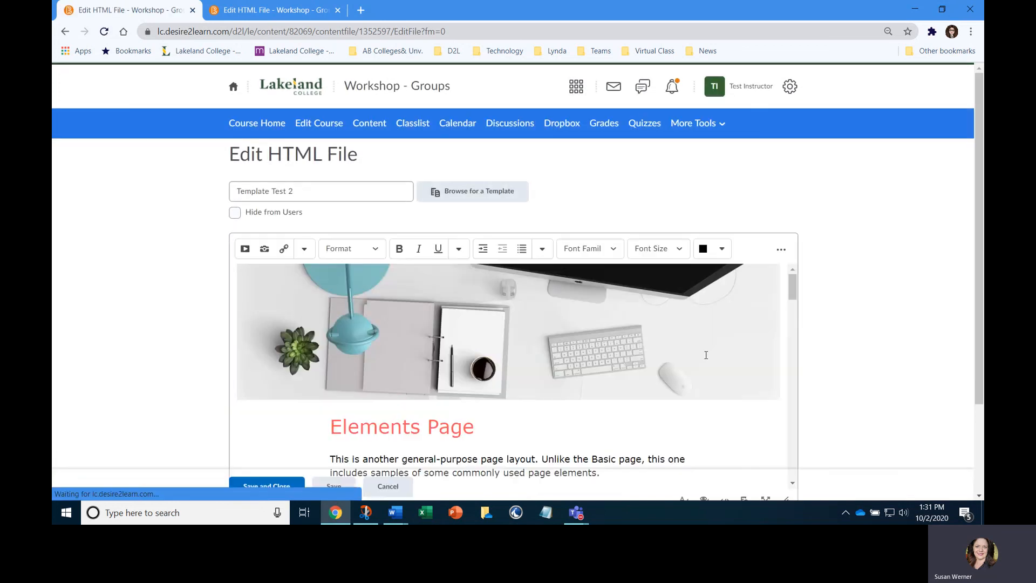
left_click(289, 486)
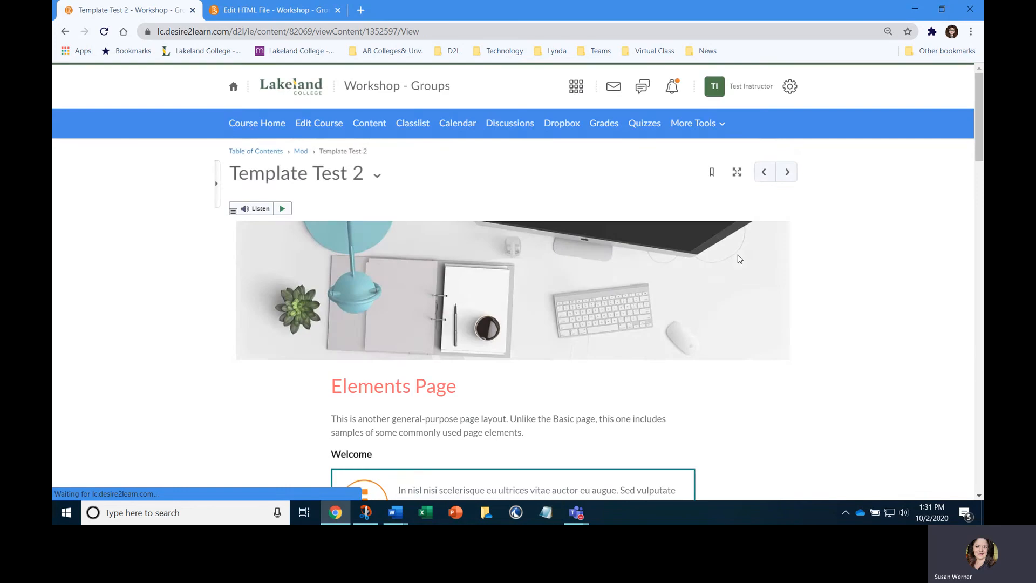
Open the browser's developer tools on the Template Test 2 page and turn on responsive device emulation
right_click(858, 181)
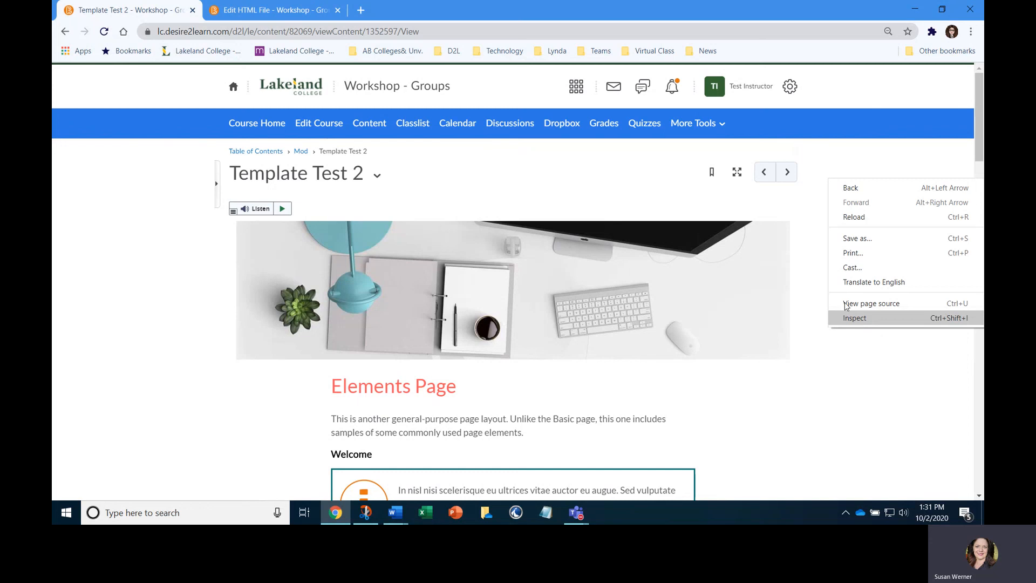
right_click(864, 357)
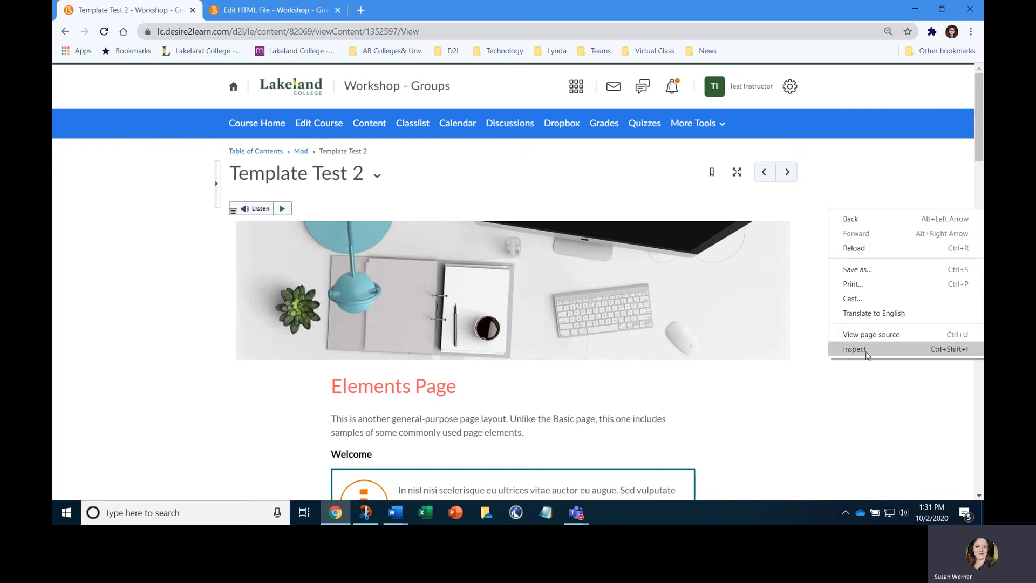
left_click(867, 354)
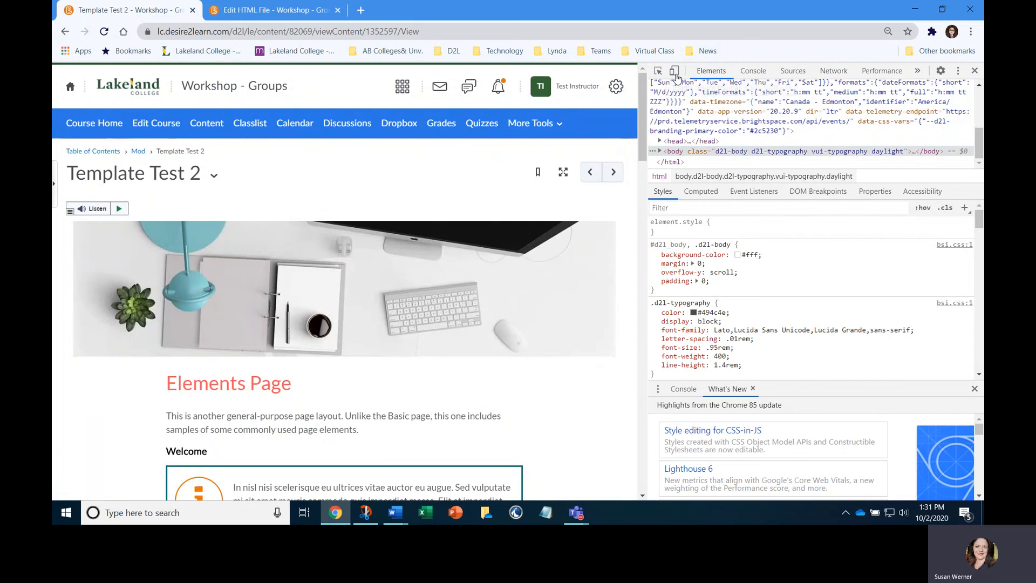
left_click(674, 72)
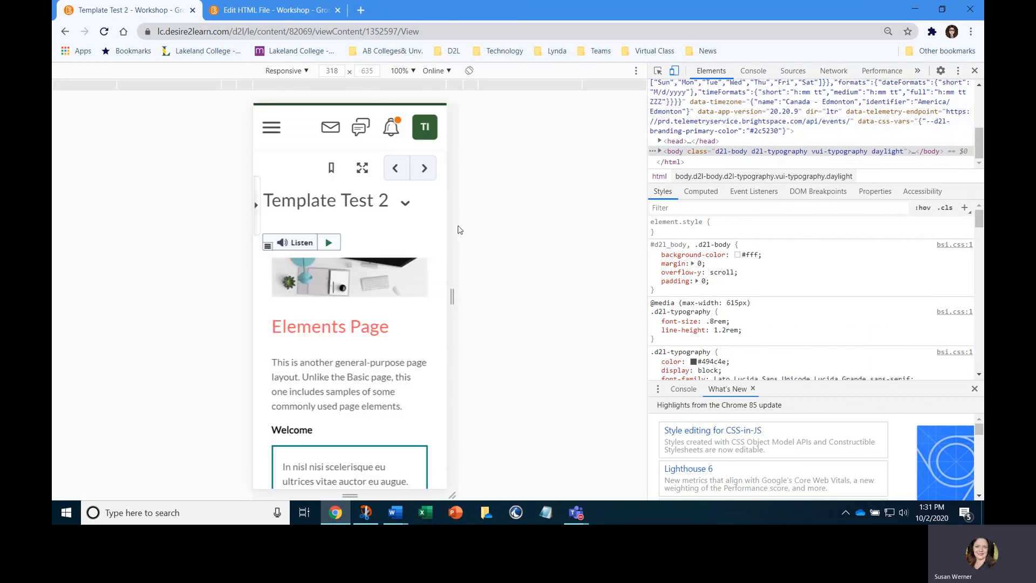
Examine the page's mobile layout from the Welcome callout to the table, then turn off device emulation and close the developer tools
scroll(435, 267, "down", 5)
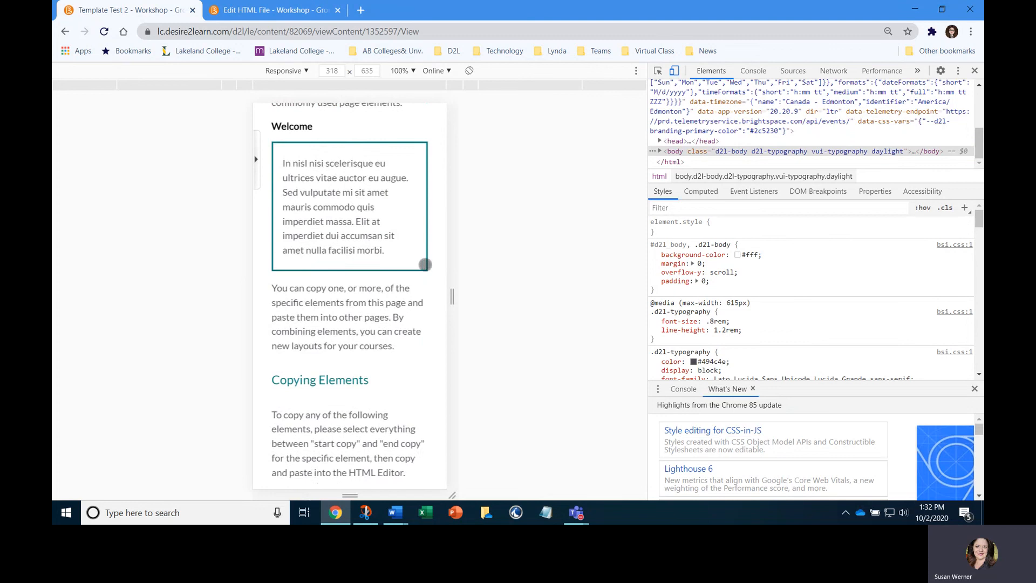
scroll(429, 264, "down", 10)
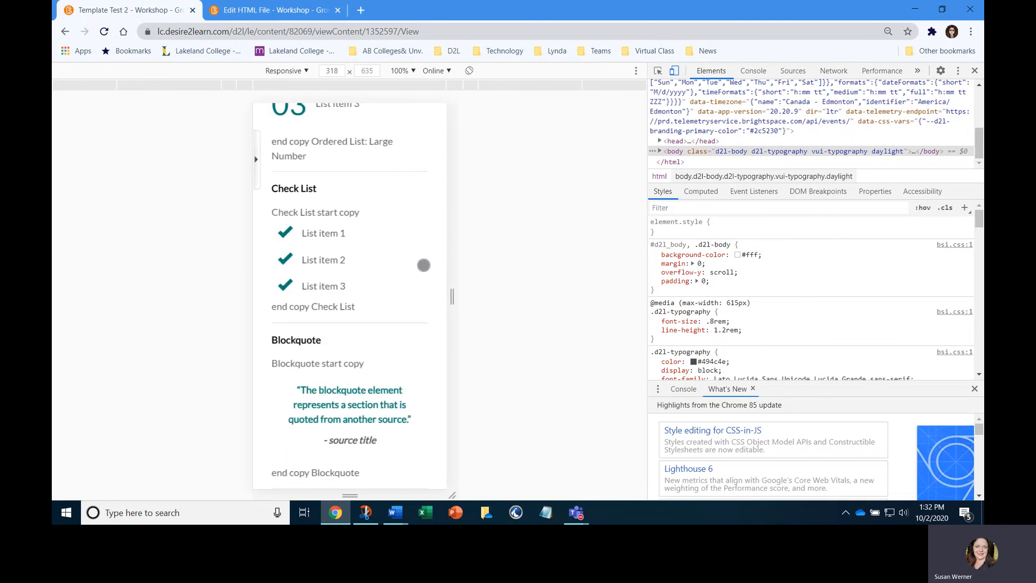
scroll(424, 265, "down", 6)
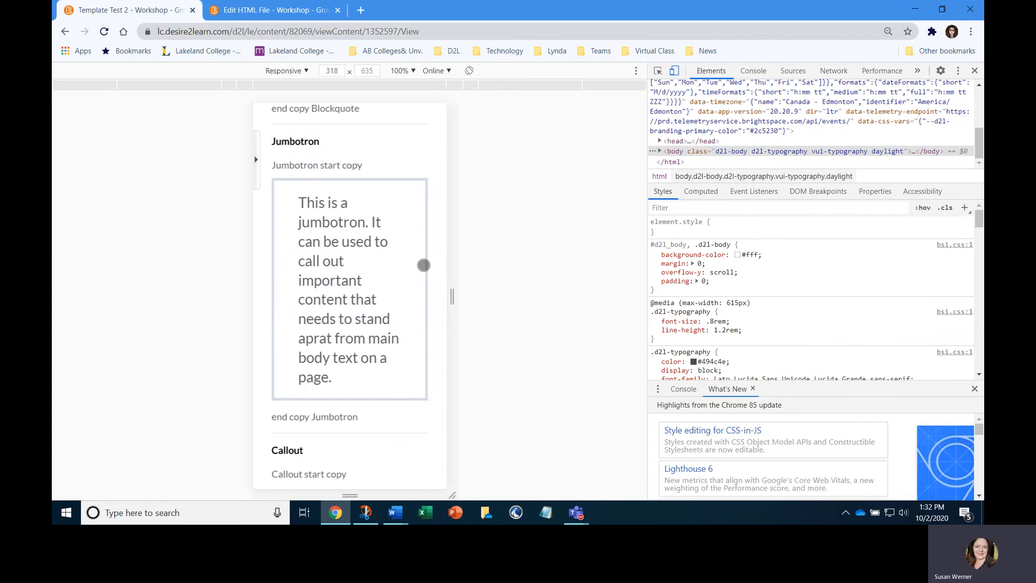
scroll(423, 265, "down", 9)
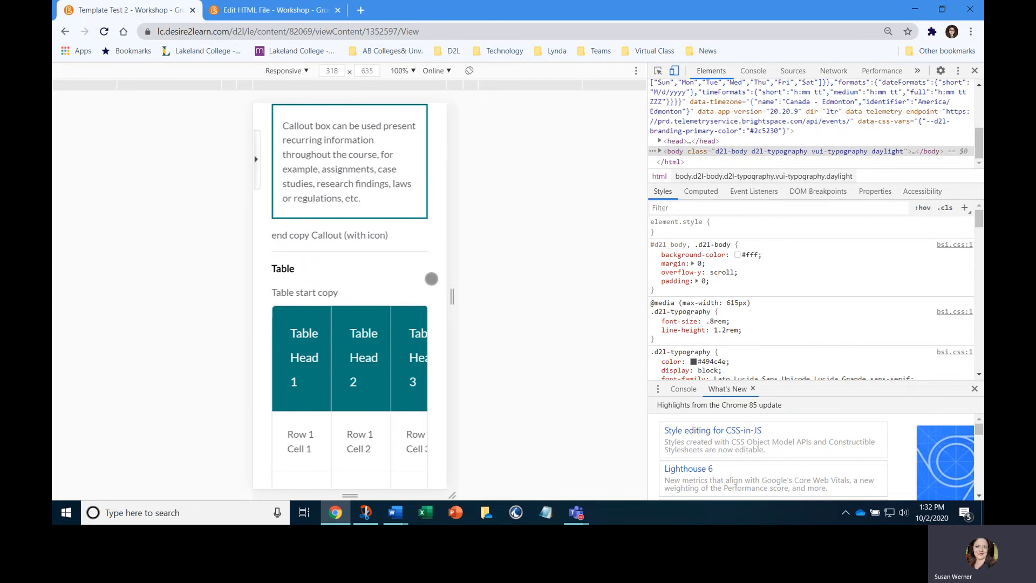
left_click(674, 71)
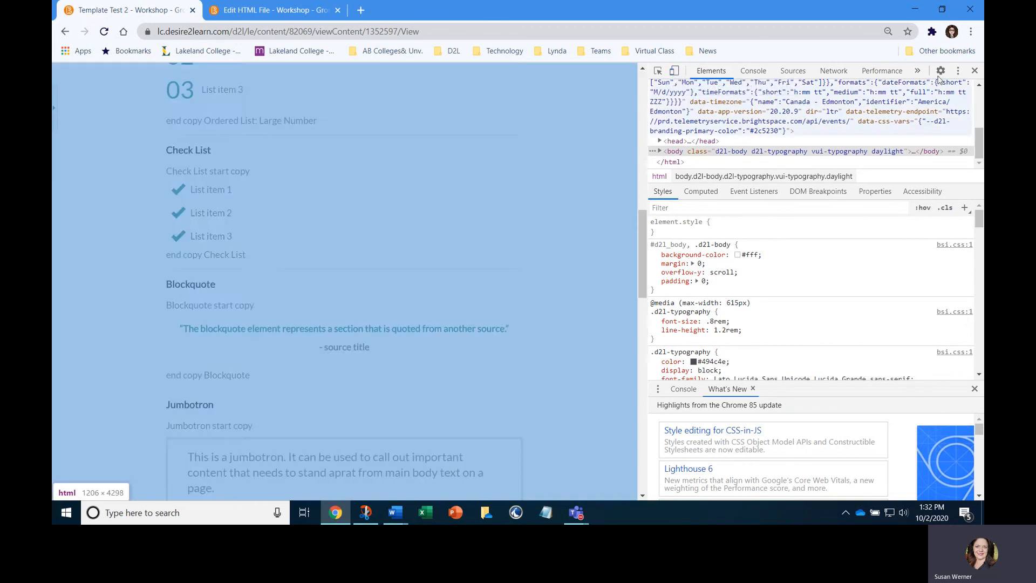
key("F12")
Reopen the Template Test 2 page for HTML editing
scroll(543, 302, "up", 15)
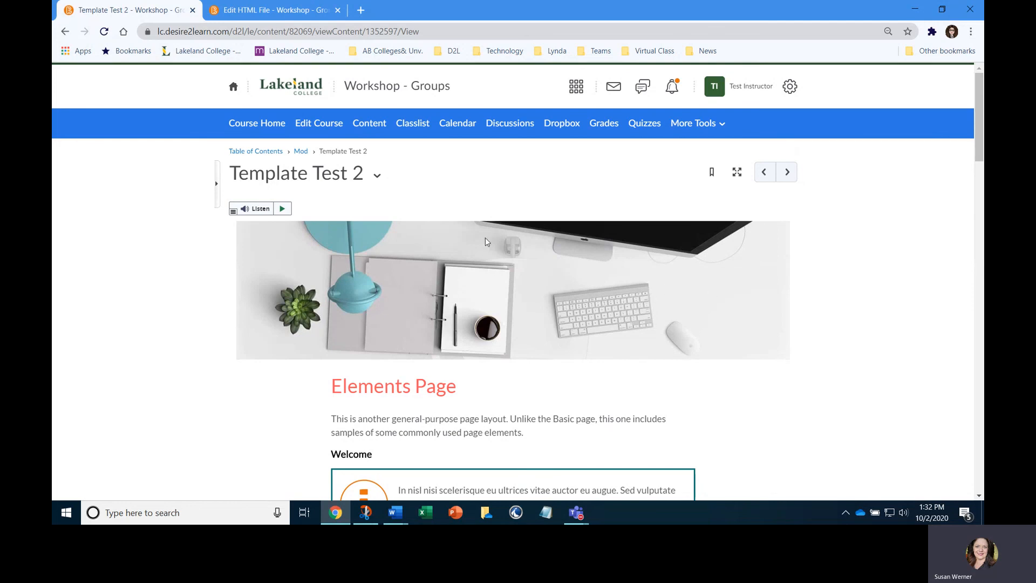
left_click(377, 175)
left_click(402, 233)
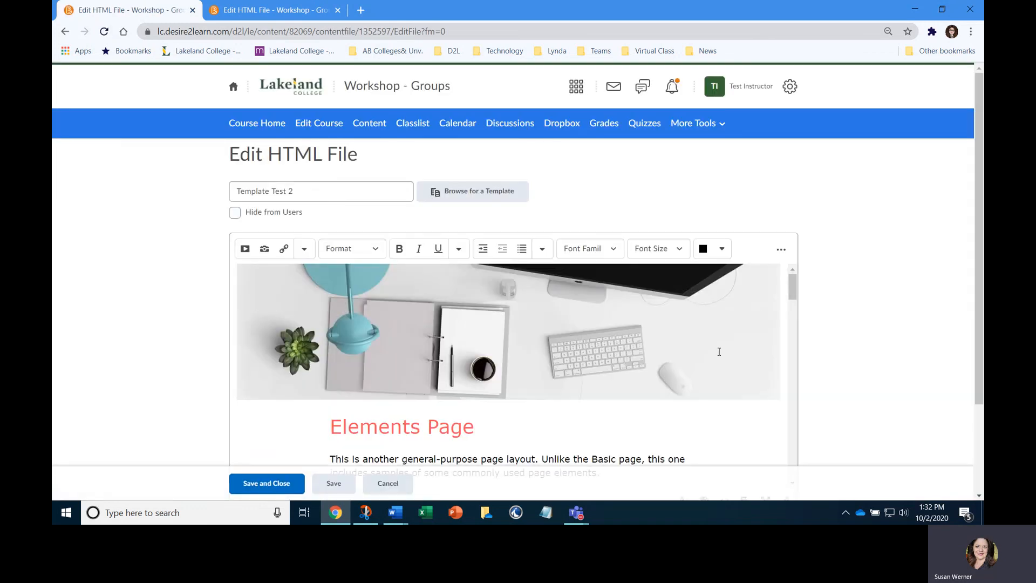
scroll(802, 332, "down", 1)
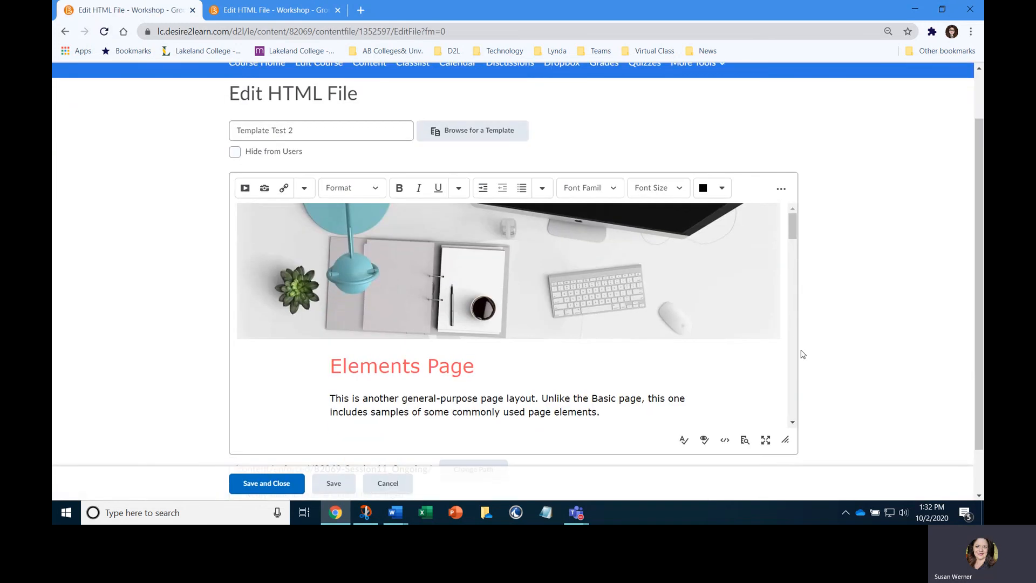
Delete the desk banner image above the Elements Page heading
left_click(549, 293)
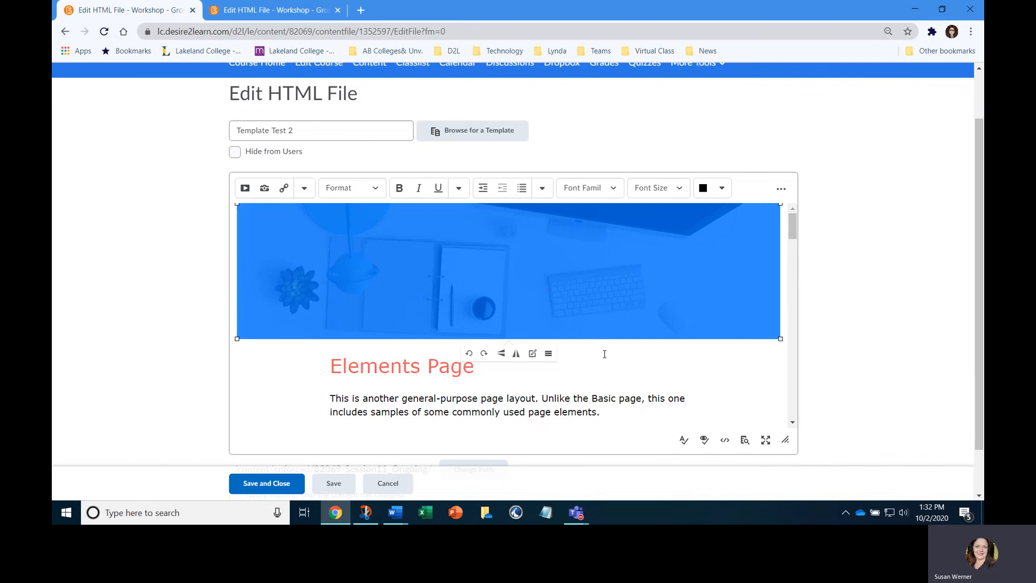
left_click(590, 416)
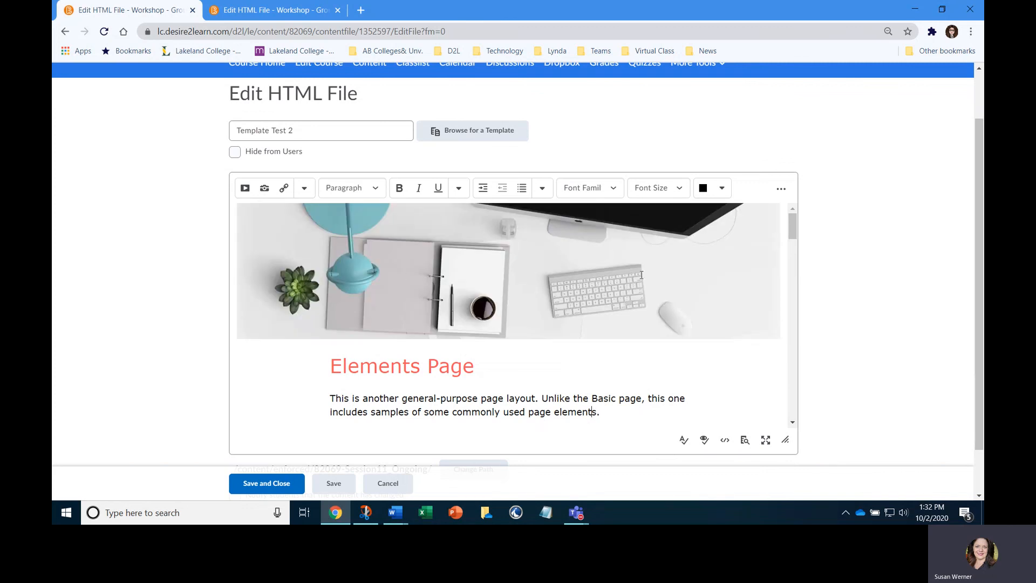
left_click(508, 279)
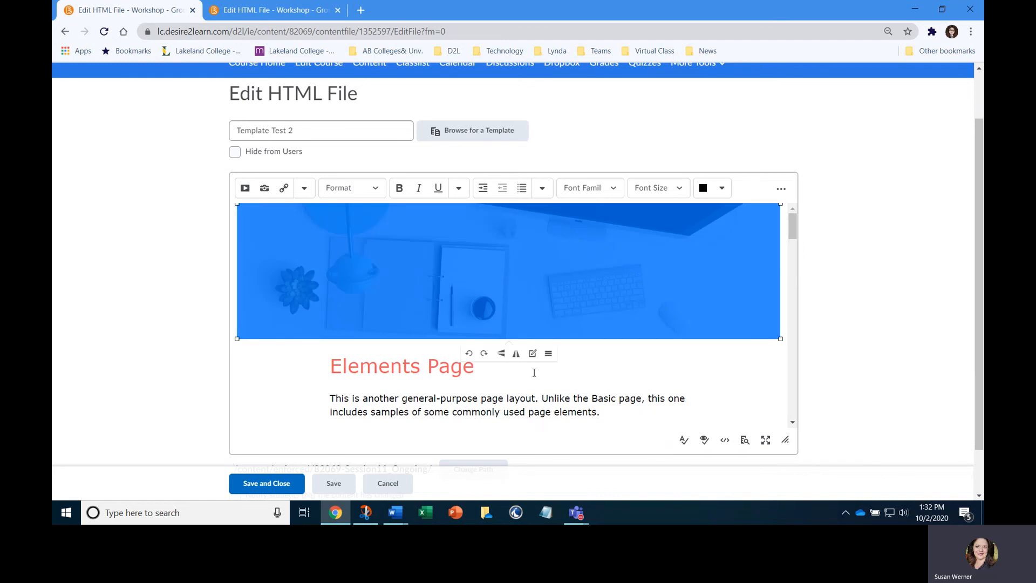
scroll(554, 368, "down", 1)
left_click(510, 336)
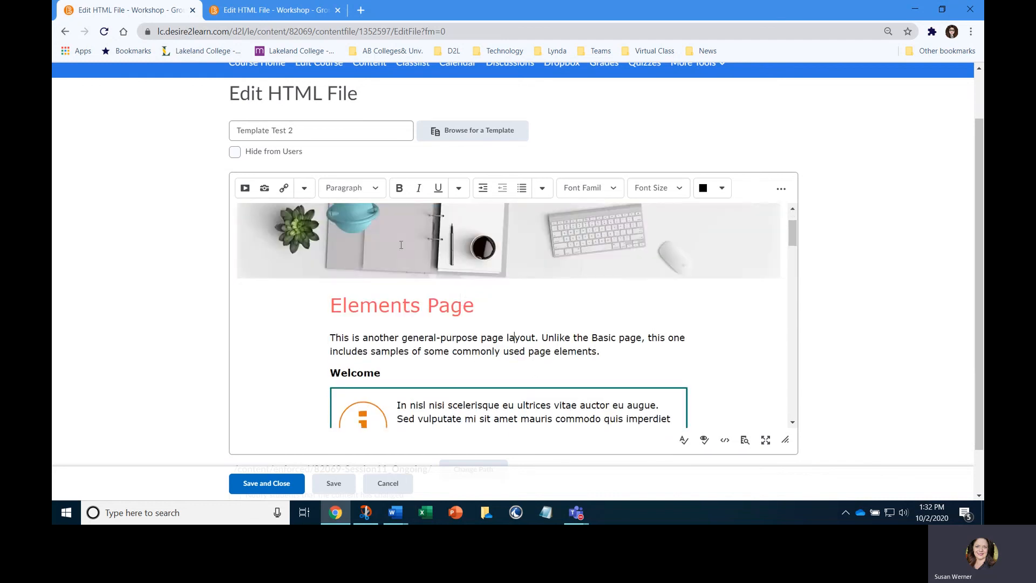
left_click_drag(363, 219, 387, 234)
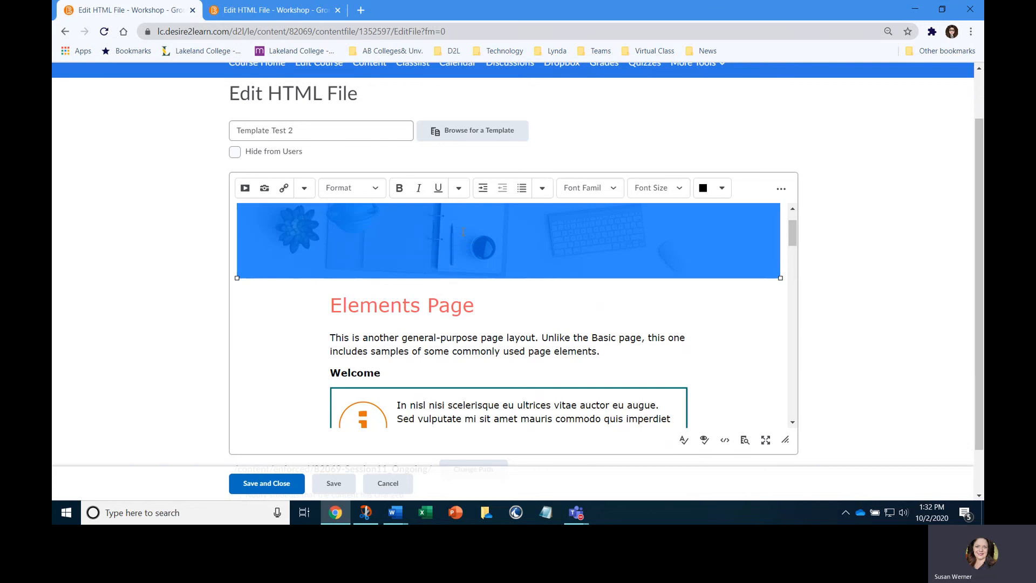
key("Delete")
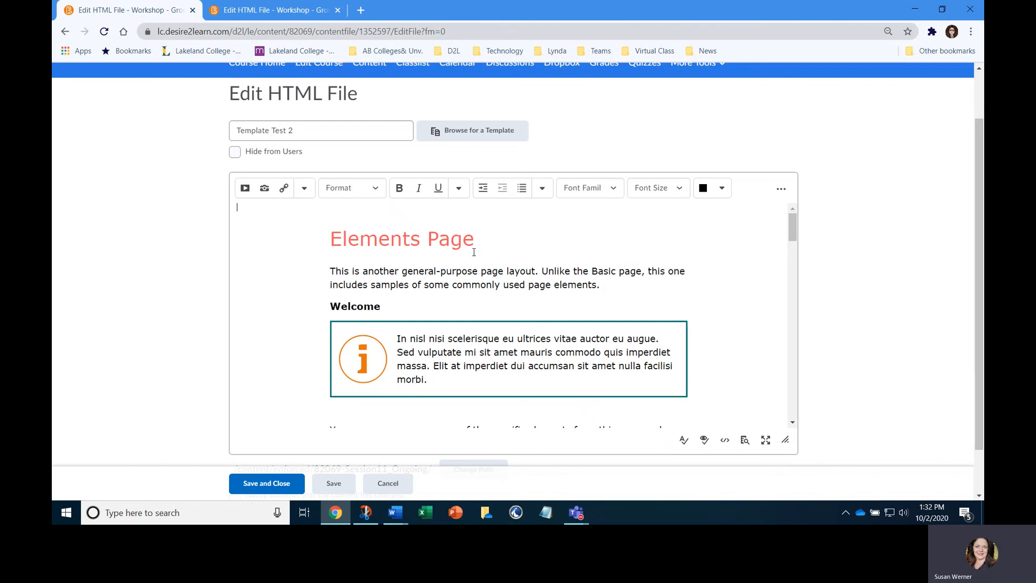
Save and close the Template Test 2 page and return to the Mod module's contents
left_click(282, 486)
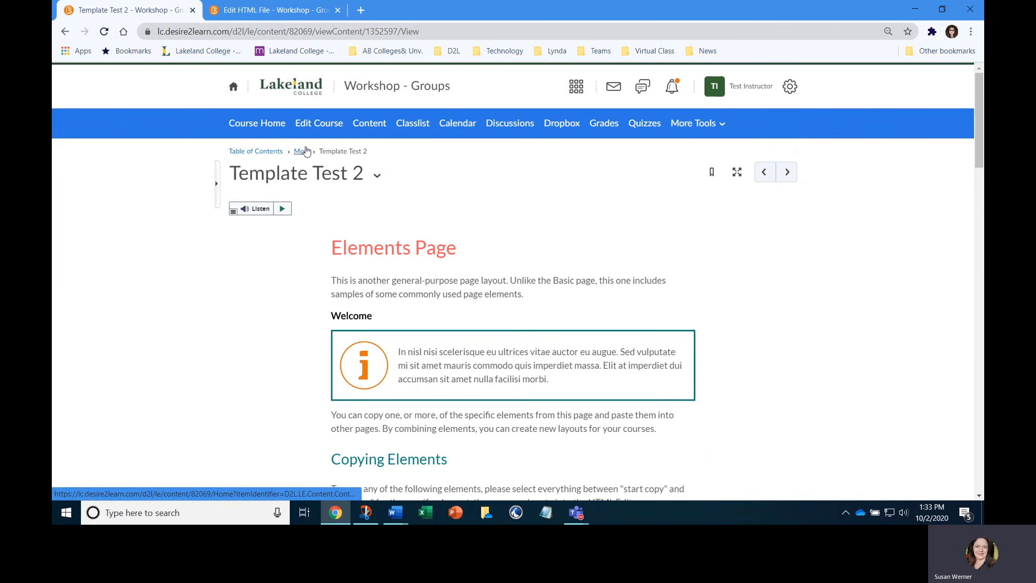
left_click(301, 151)
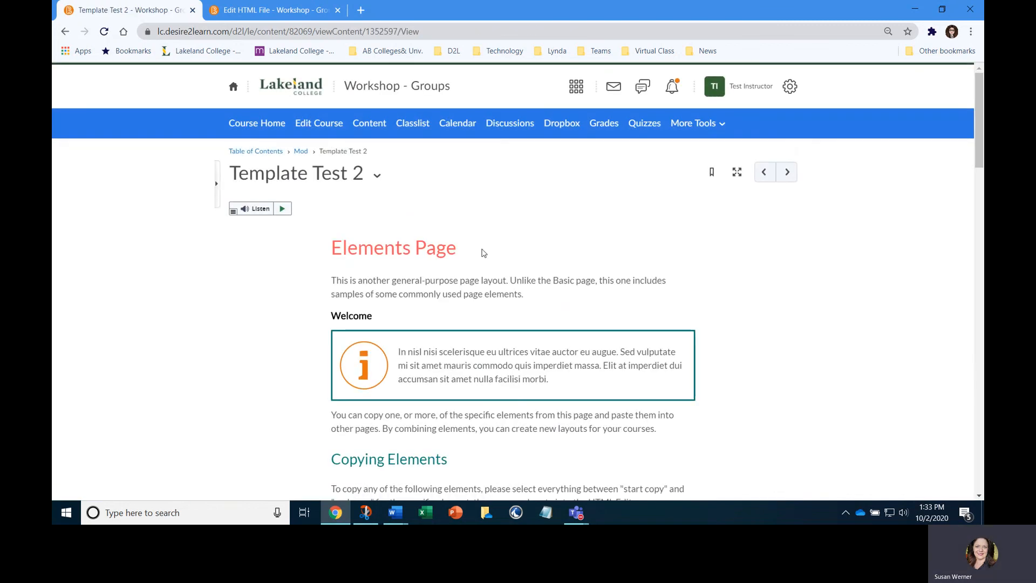
left_click(301, 151)
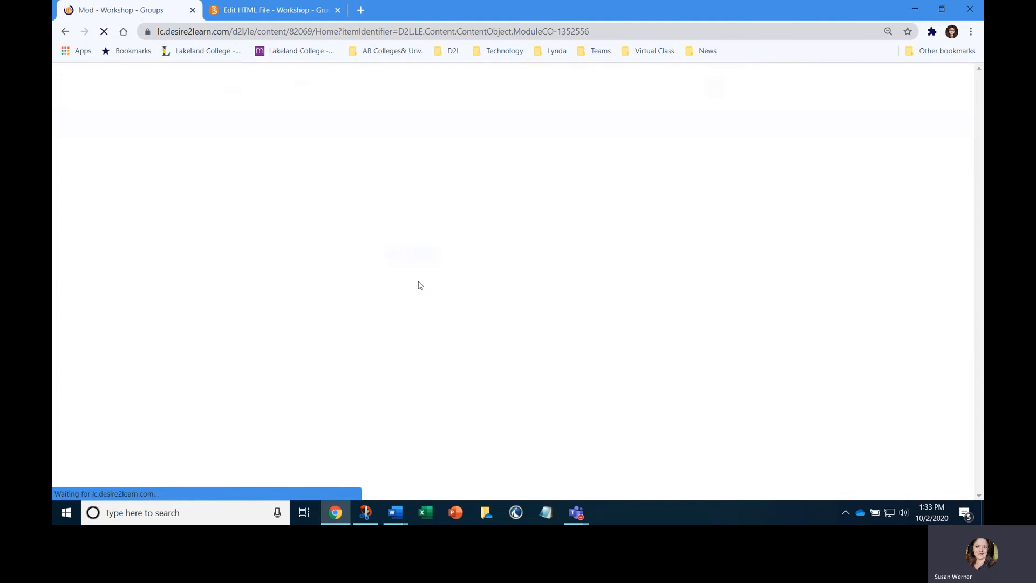
left_click(434, 301)
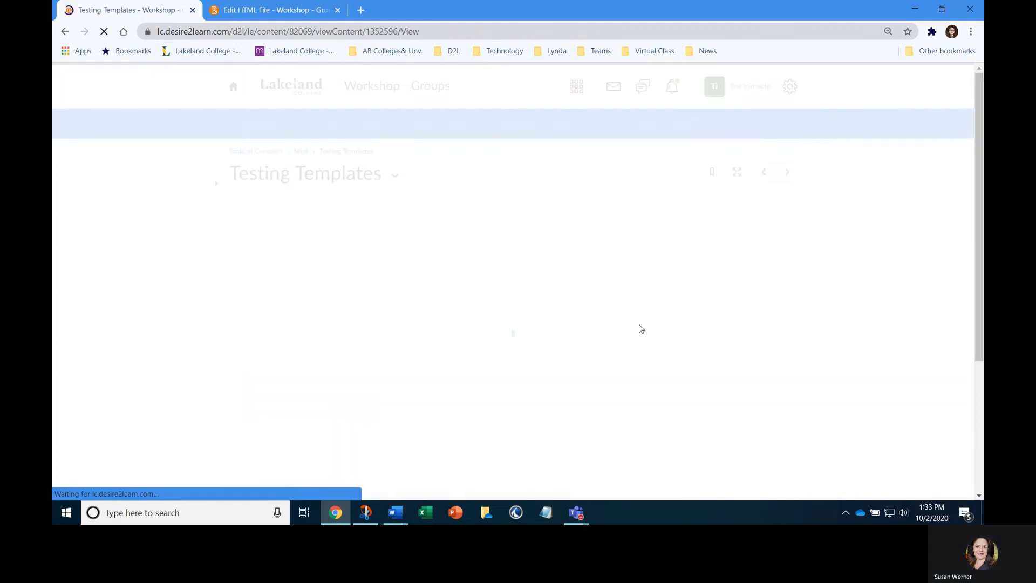
left_click(301, 151)
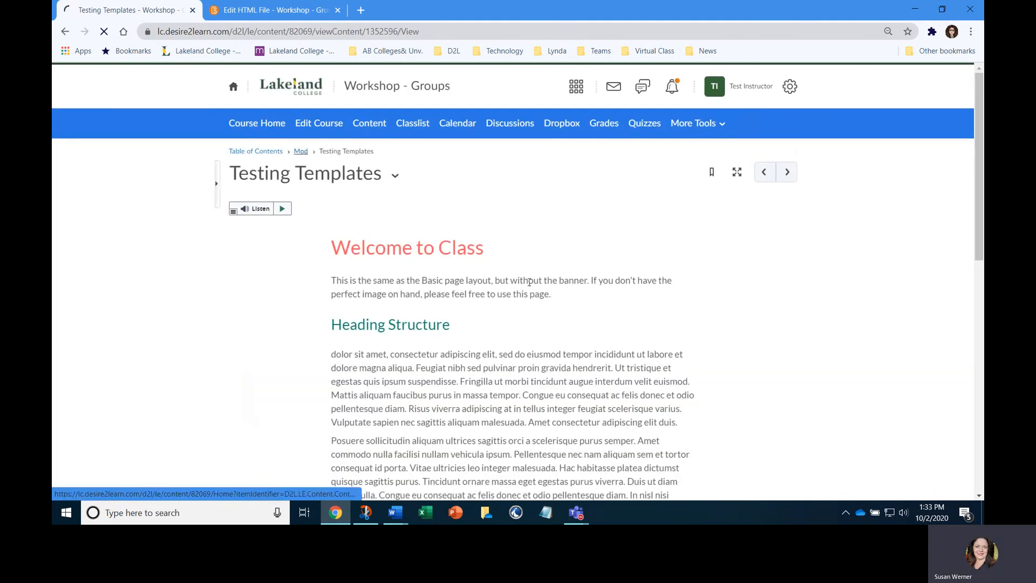
Start a new HTML file in the Mod module and title it "Test 3"
left_click(423, 256)
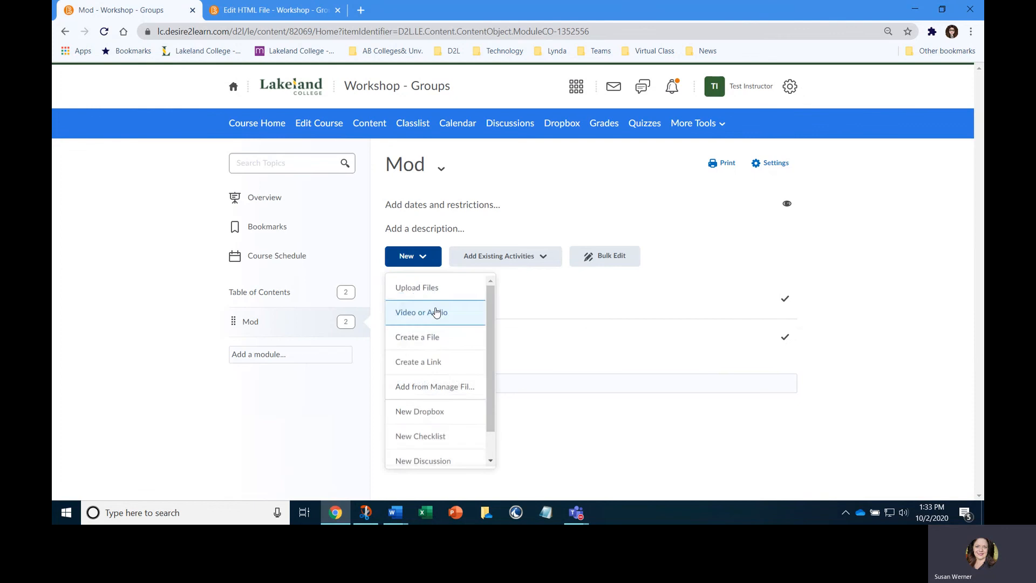
left_click(427, 340)
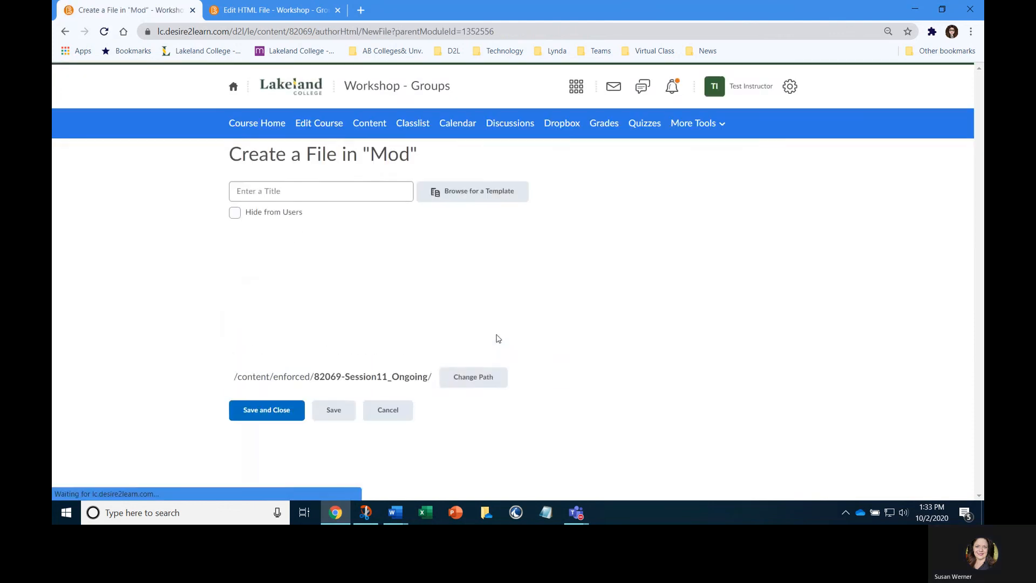
left_click(310, 193)
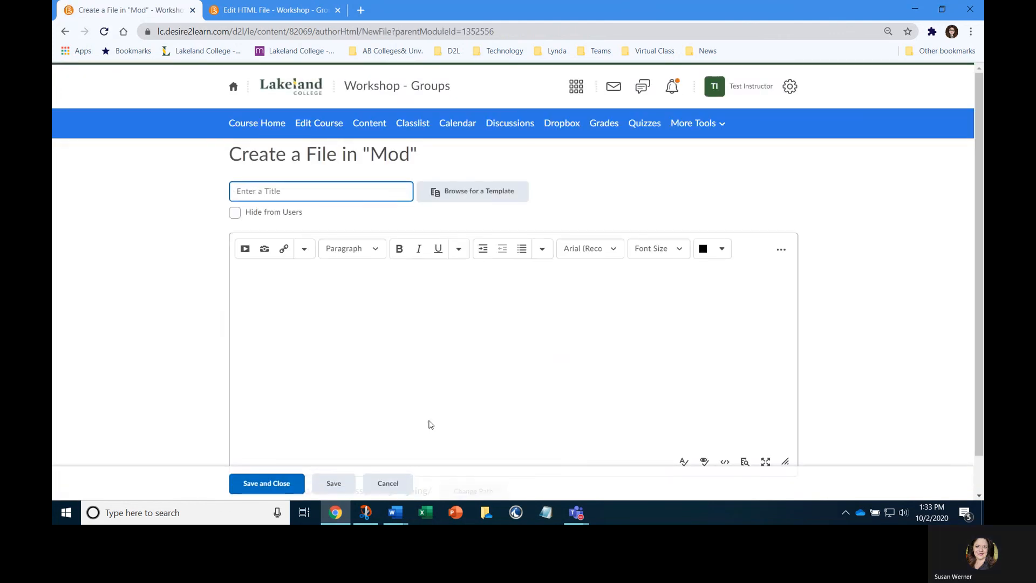
type("Test 3")
Load the 05_Basic_Page.html template from the course offering's Daylight_HTML_Template/module_templates folder into the Test 3 file
left_click(468, 185)
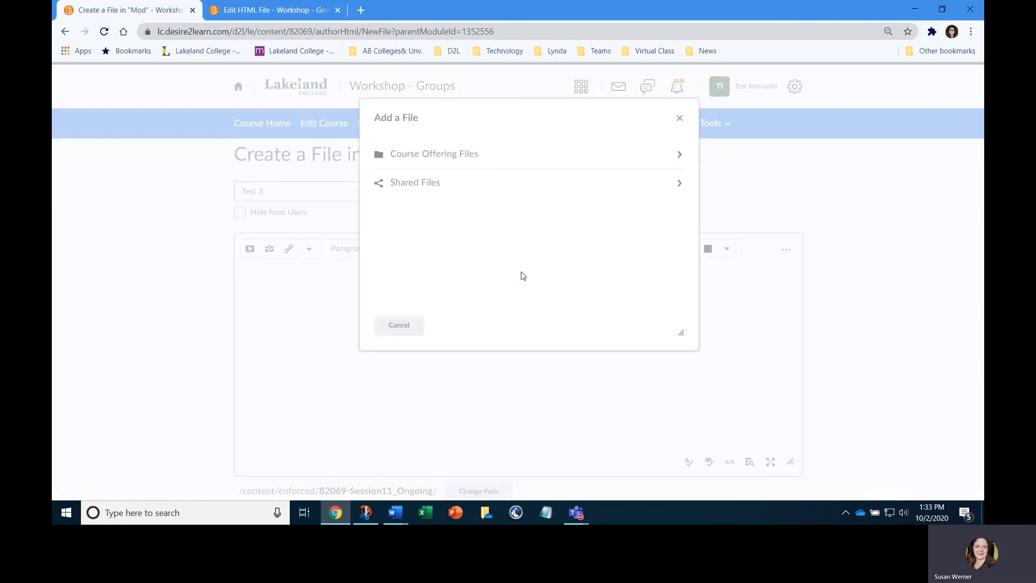
left_click(451, 155)
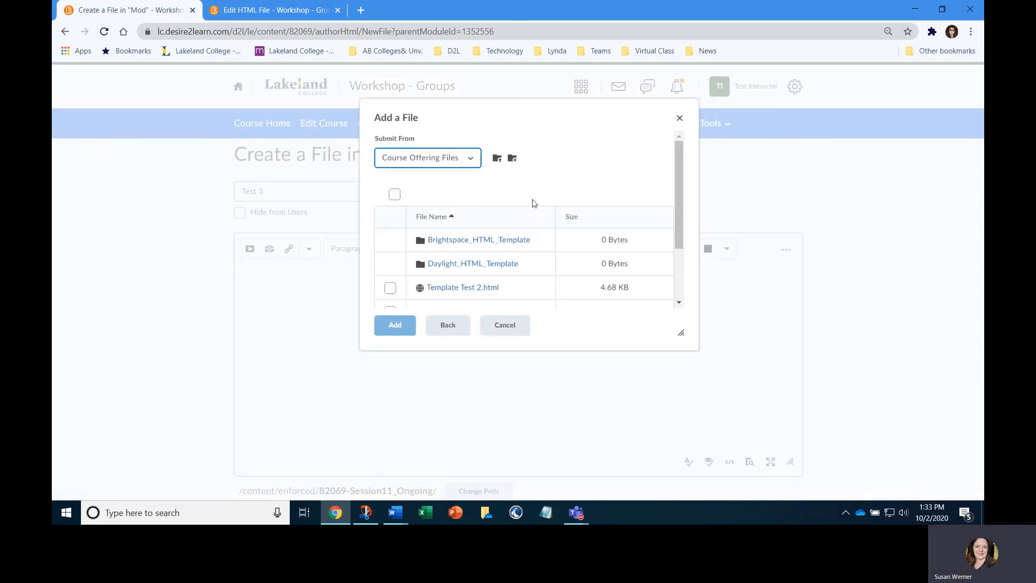
left_click(452, 265)
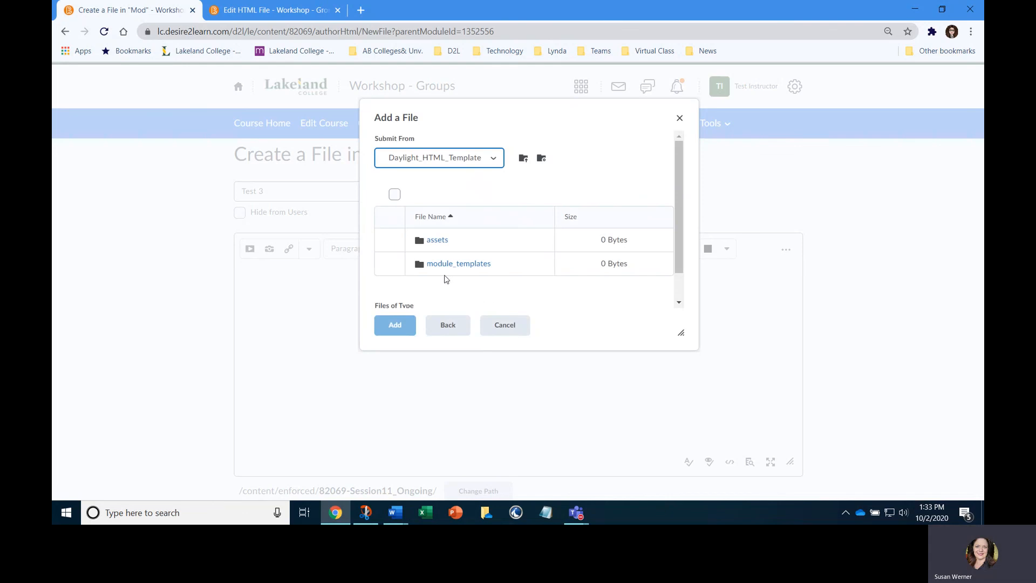
left_click(440, 264)
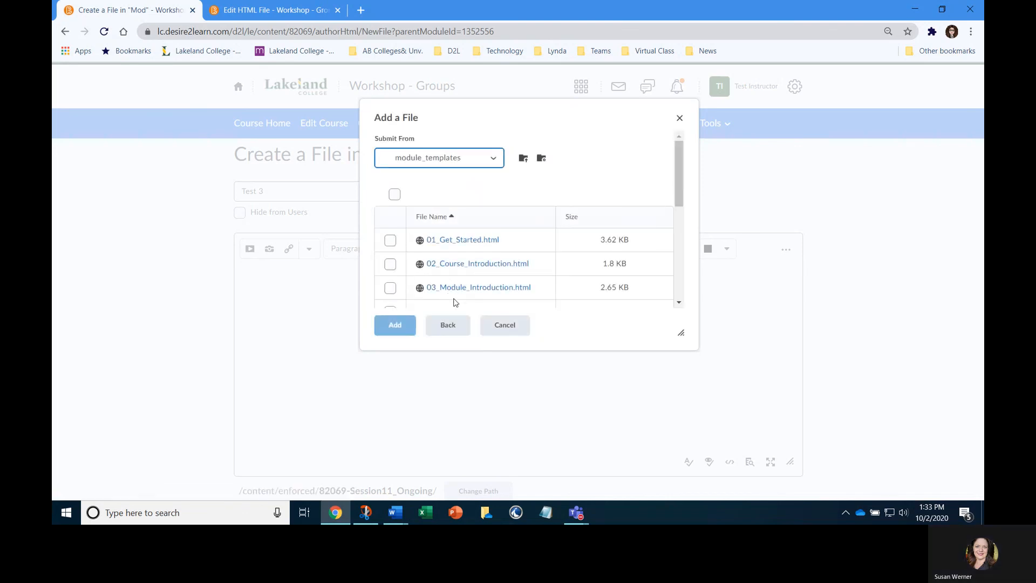
scroll(461, 278, "down", 3)
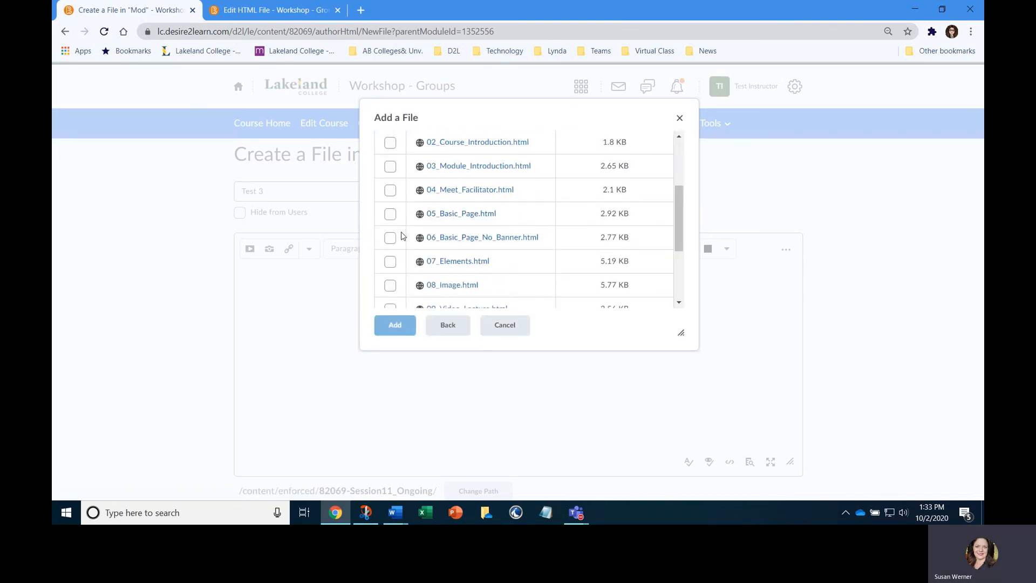
left_click(390, 214)
left_click(396, 324)
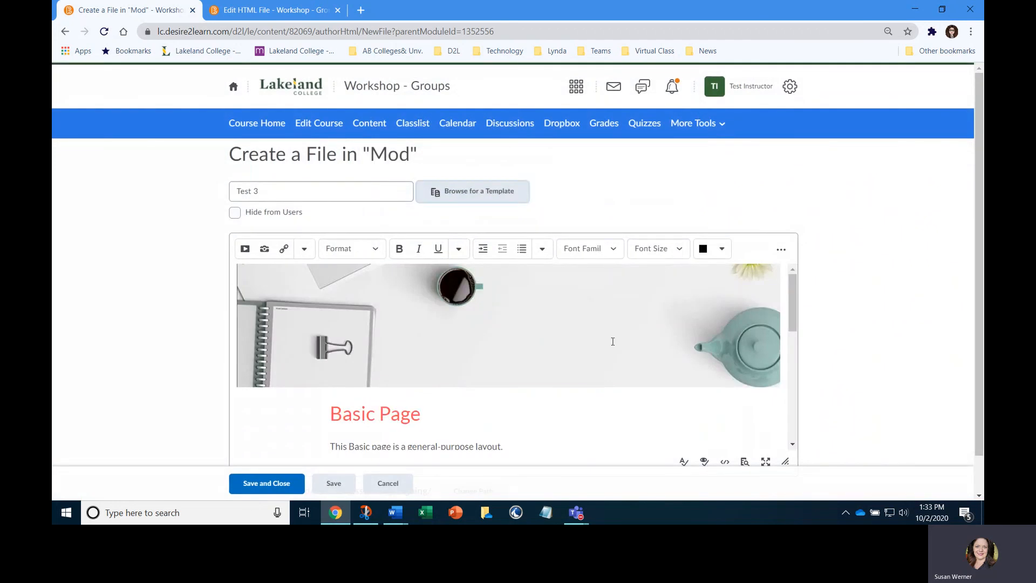
Replace the banner on the Test 3 page by changing its image source to banner_04.jpg
left_click(566, 355)
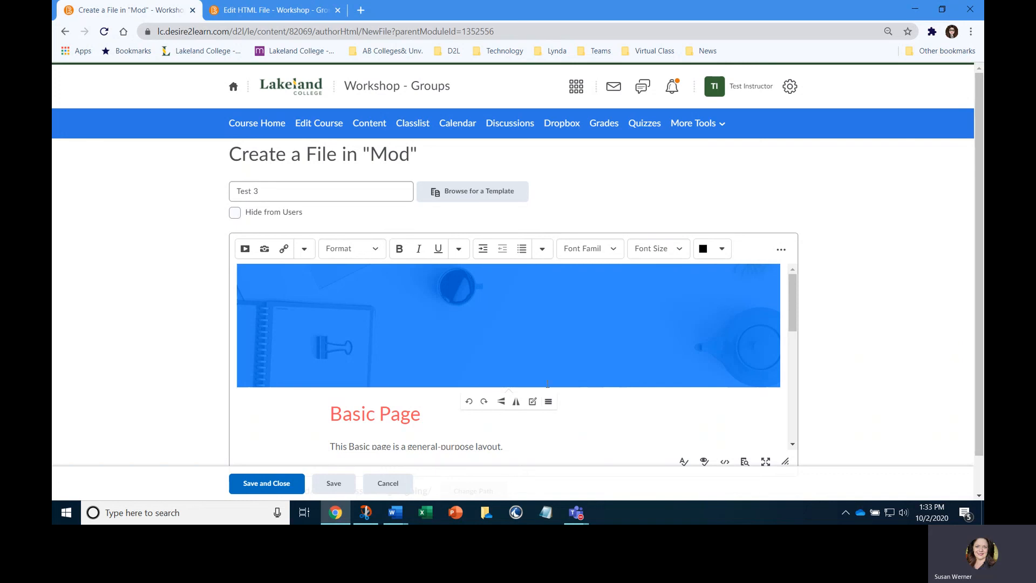
left_click(549, 402)
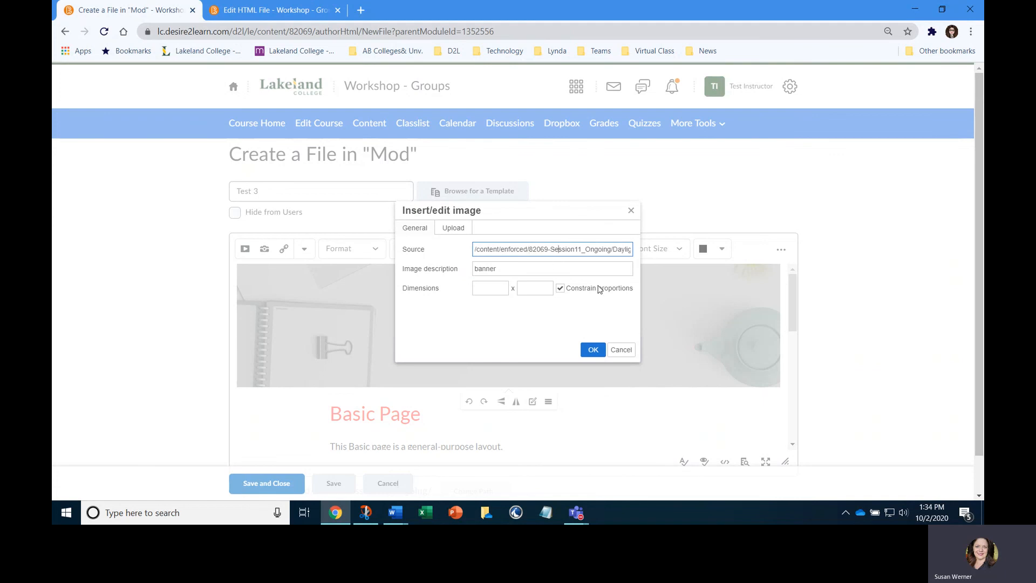
key("Right")
key("Right")
key("Right")
key("Right")
key("Right")
key("Right")
key("Right")
key("Right")
key("Right")
key("Right")
key("Right")
key("Right")
key("Right")
key("Right")
key("Right")
key("Right")
key("Right")
key("Right")
key("Right")
key("Right")
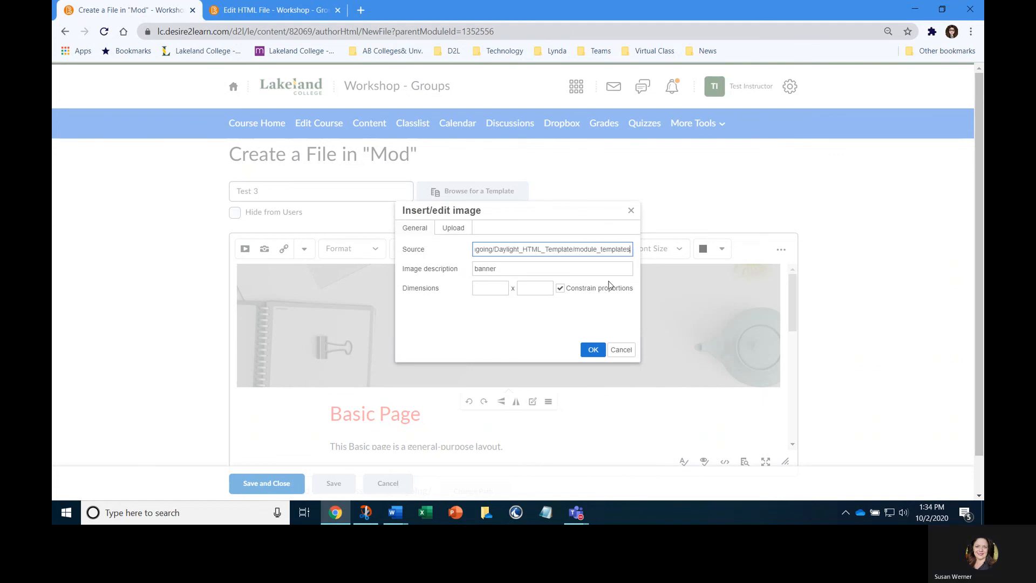
key("Right")
key("Right")
key("Right")
key("Right")
key("Right")
key("Right")
key("Right")
key("Right")
key("Right")
key("Right")
key("Right")
key("Right")
key("Right")
key("Right")
key("Right")
key("Right")
key("Right")
key("Right")
key("Right")
key("Right")
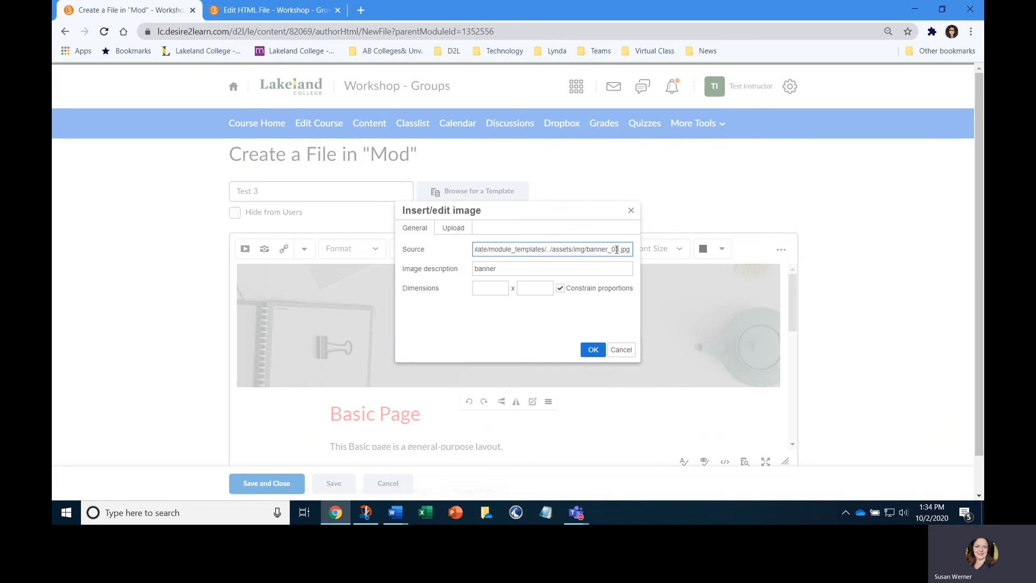
left_click_drag(588, 250, 612, 249)
left_click(615, 251)
type("04")
left_click(603, 349)
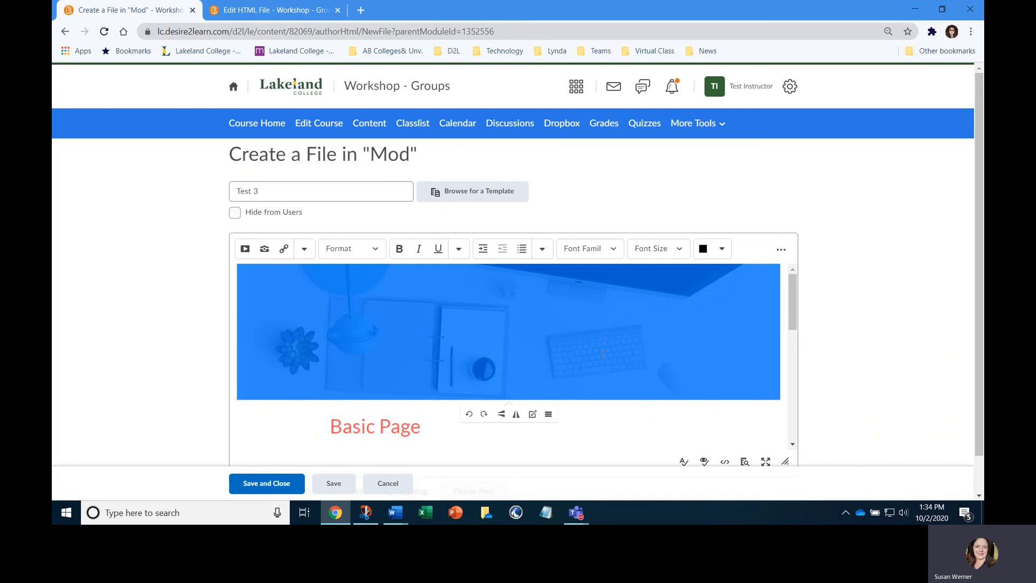
Save the Test 3 page with its new banner and close the editor
left_click(592, 422)
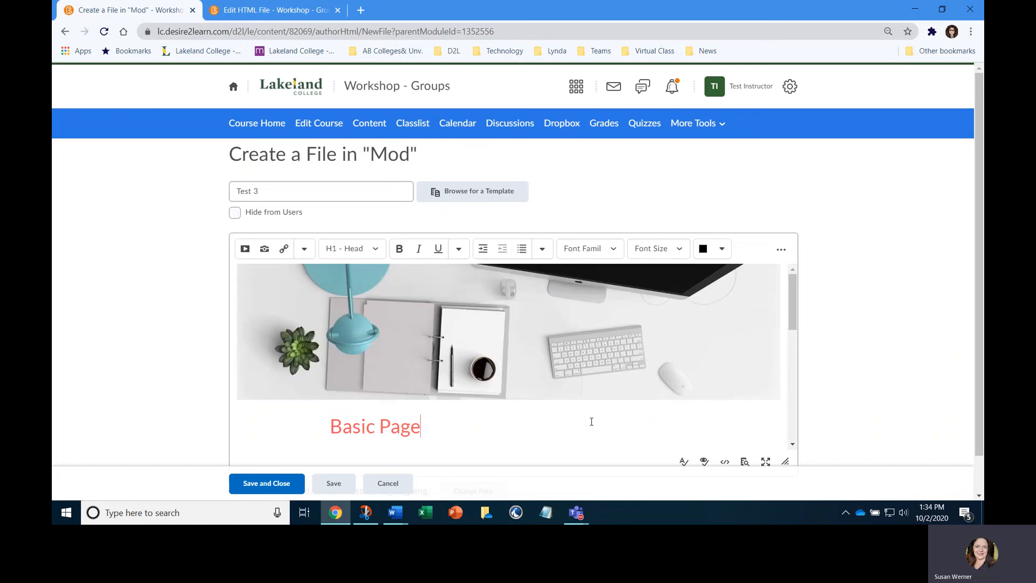
left_click(598, 363)
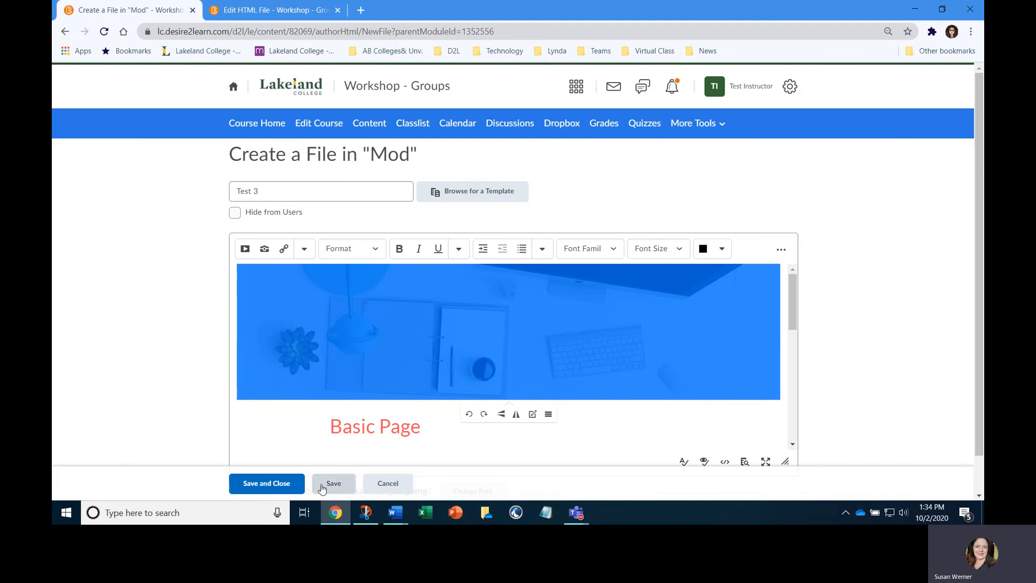
left_click(282, 484)
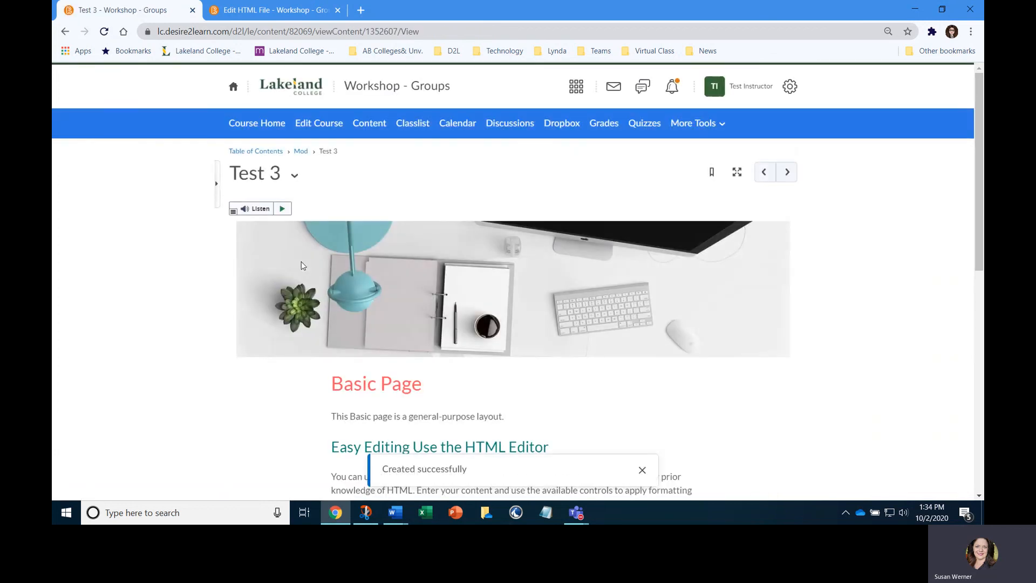
Go to the course's Manage Files area and open the Daylight_HTML_Template/assets/img folder
left_click(335, 128)
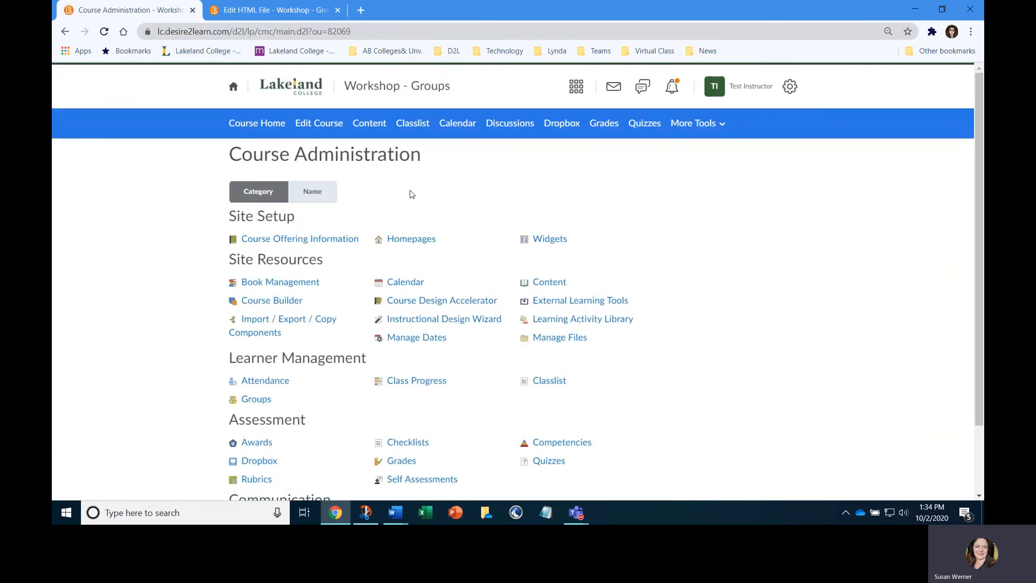
left_click(539, 338)
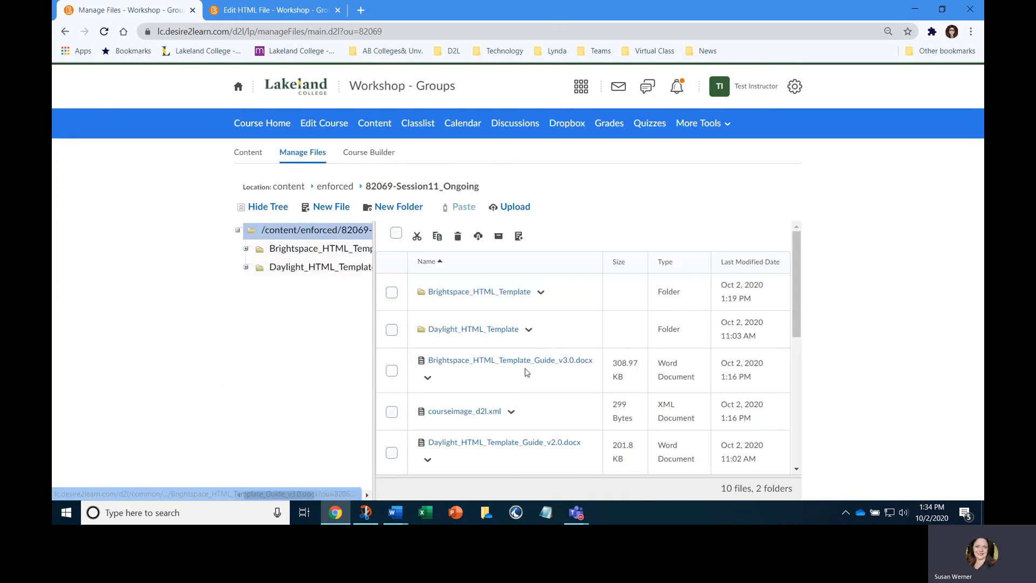
left_click(454, 336)
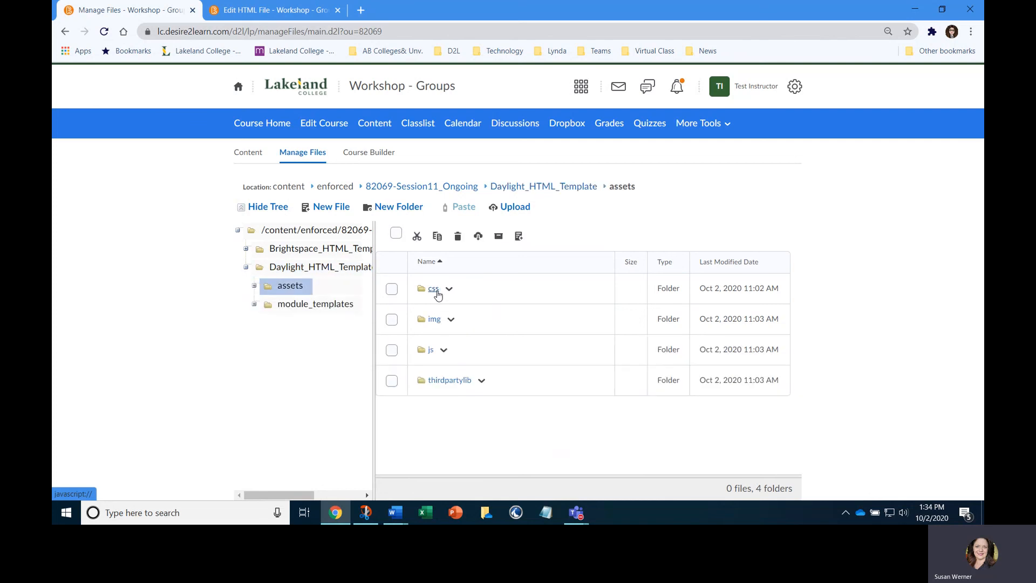
left_click(436, 321)
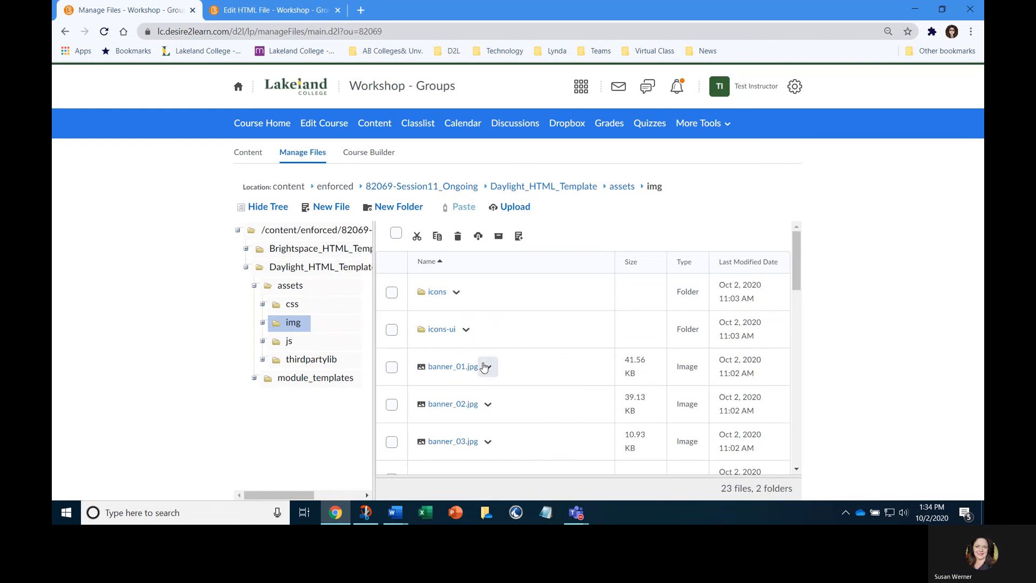
Download banner_04.jpg from the img folder, view it in the photo viewer and close it
scroll(484, 366, "down", 2)
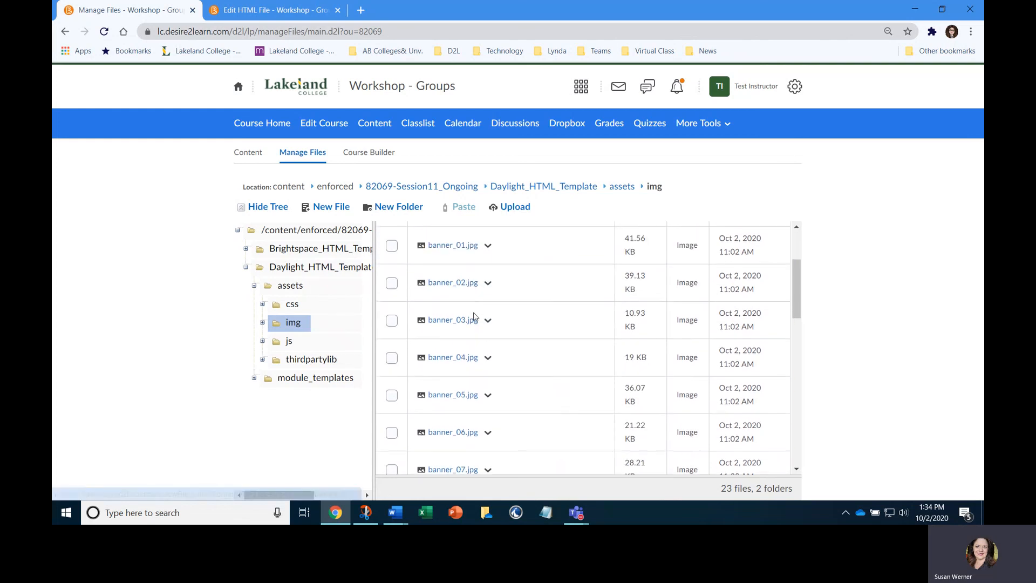
left_click(466, 358)
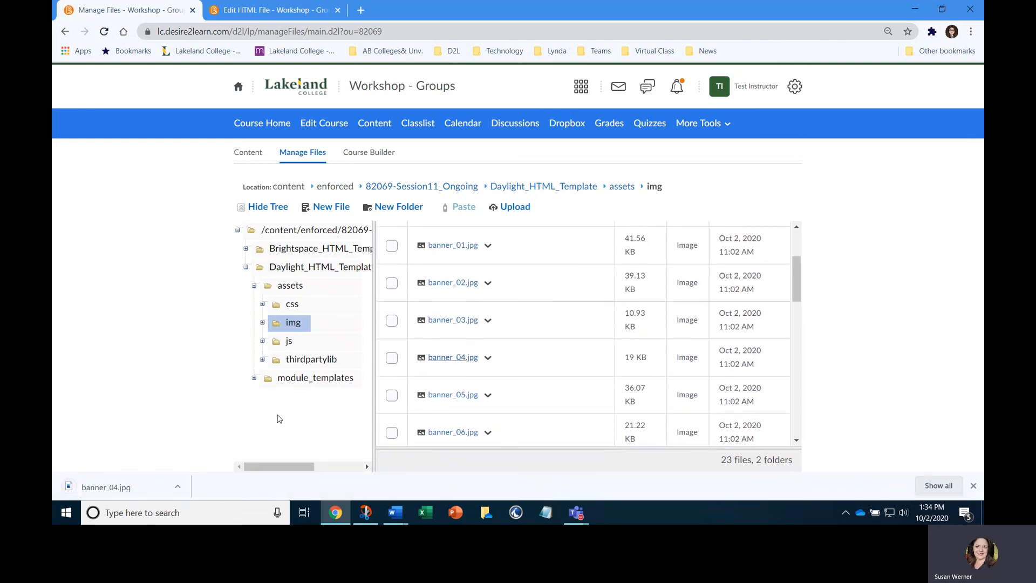
left_click(124, 487)
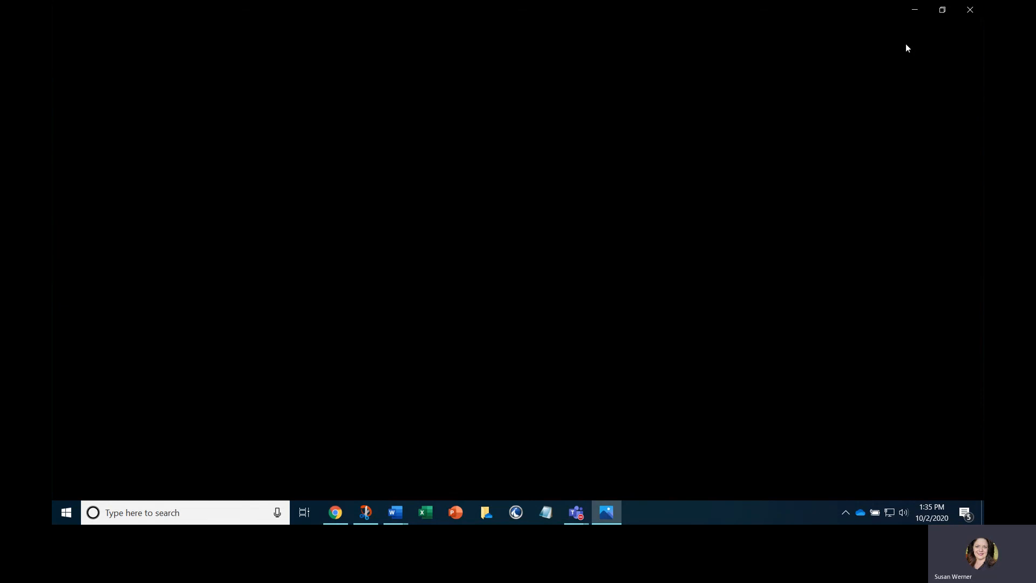
left_click(970, 9)
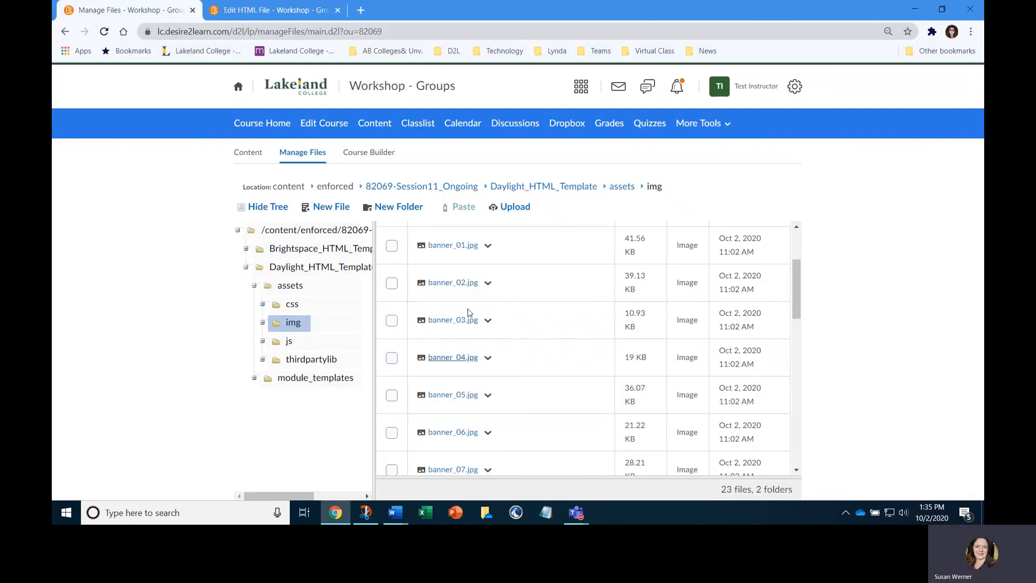
Download banner_03.jpg from the img folder, view it in the photo viewer and close it
left_click(460, 321)
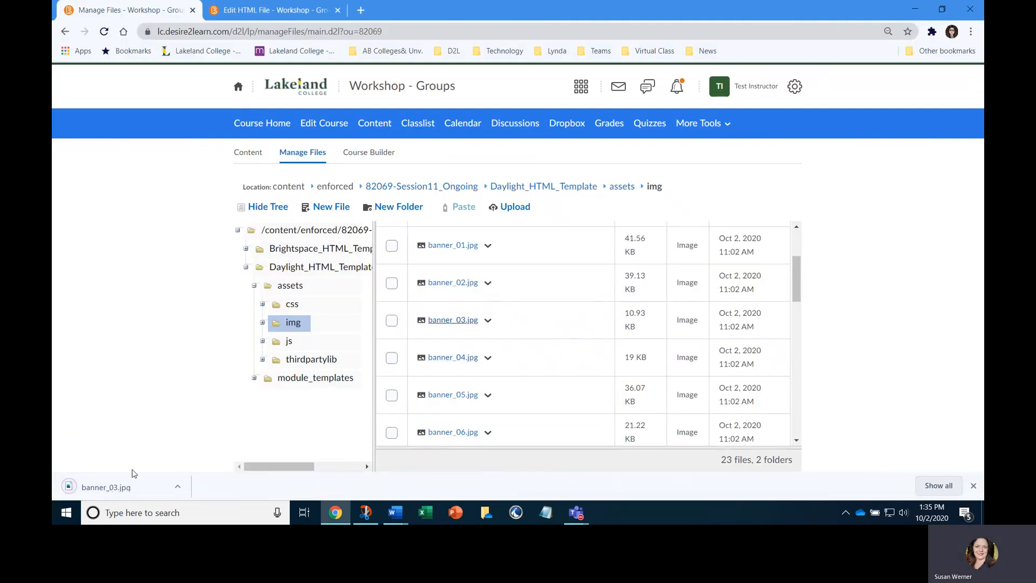
left_click(125, 486)
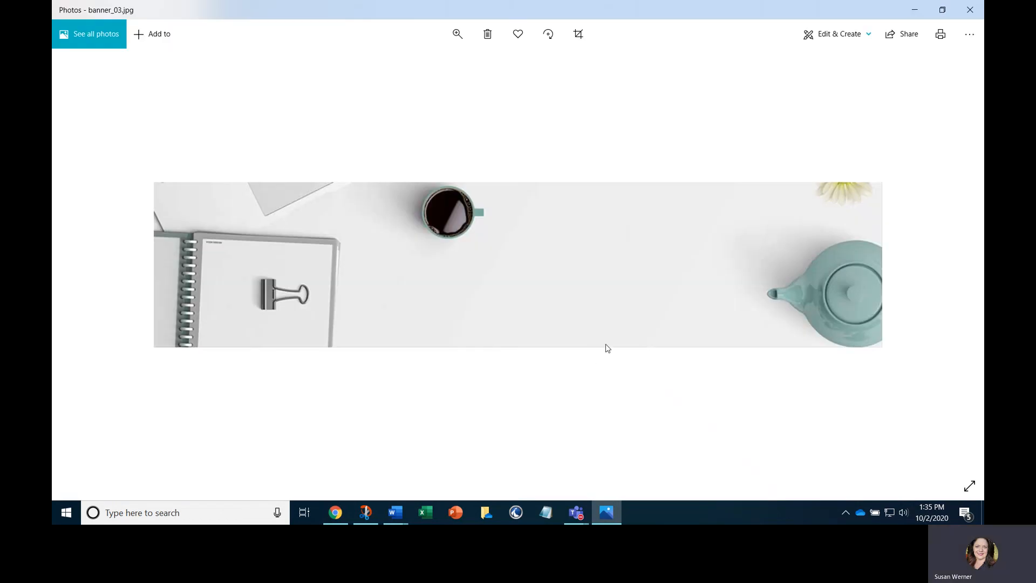
left_click(970, 11)
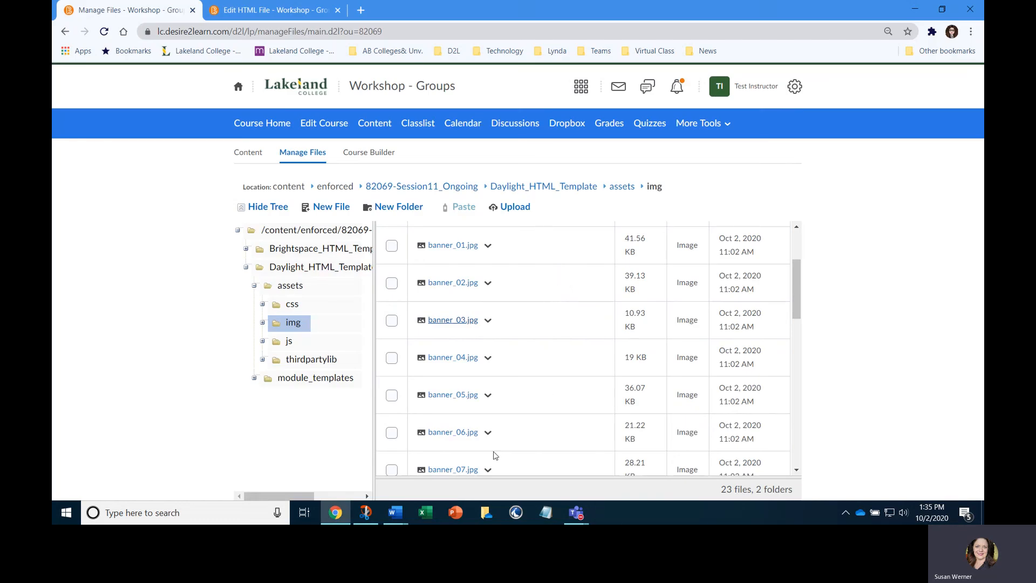
Browse the OneDrive folder D2L/Staff/Banners in File Explorer to look over the available banner images
left_click(486, 513)
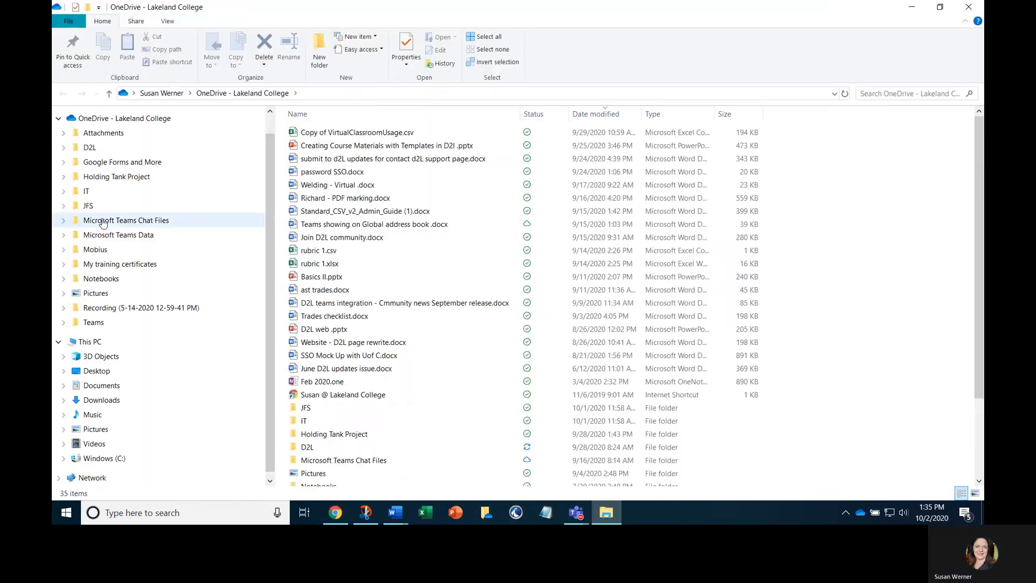
left_click(135, 148)
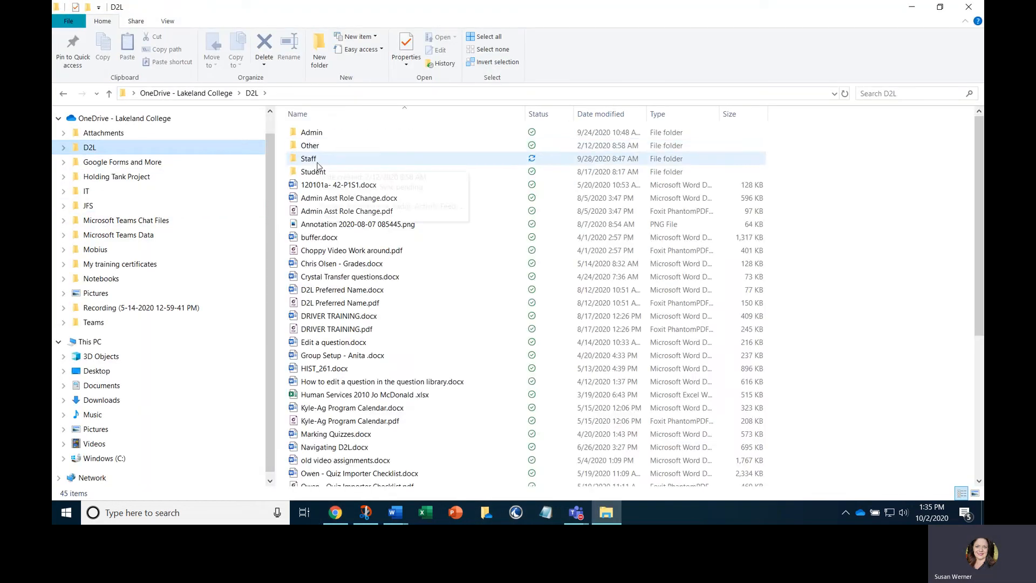
double_click(313, 155)
scroll(362, 335, "down", 8)
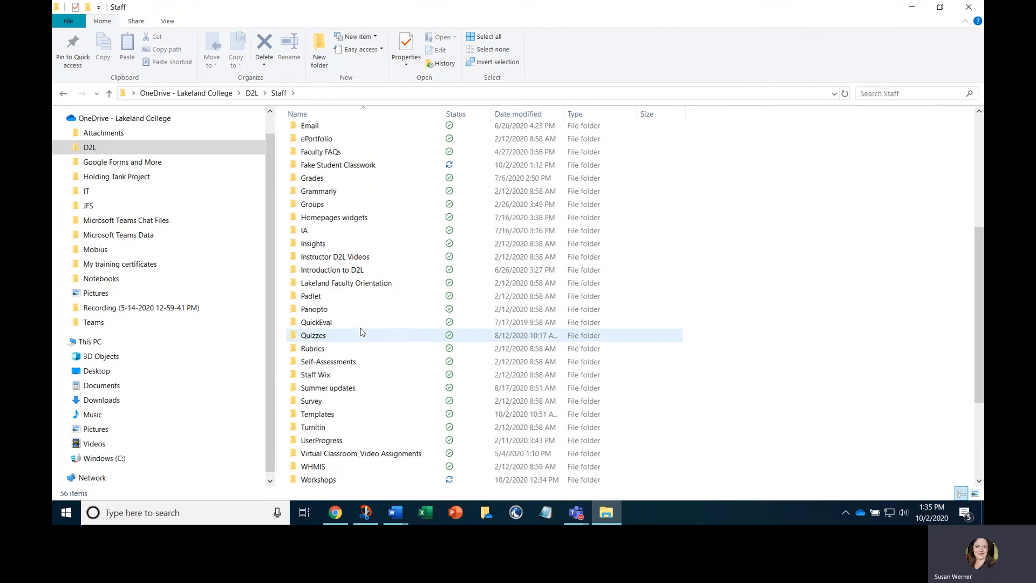
scroll(363, 334, "up", 10)
left_click(317, 199)
double_click(317, 199)
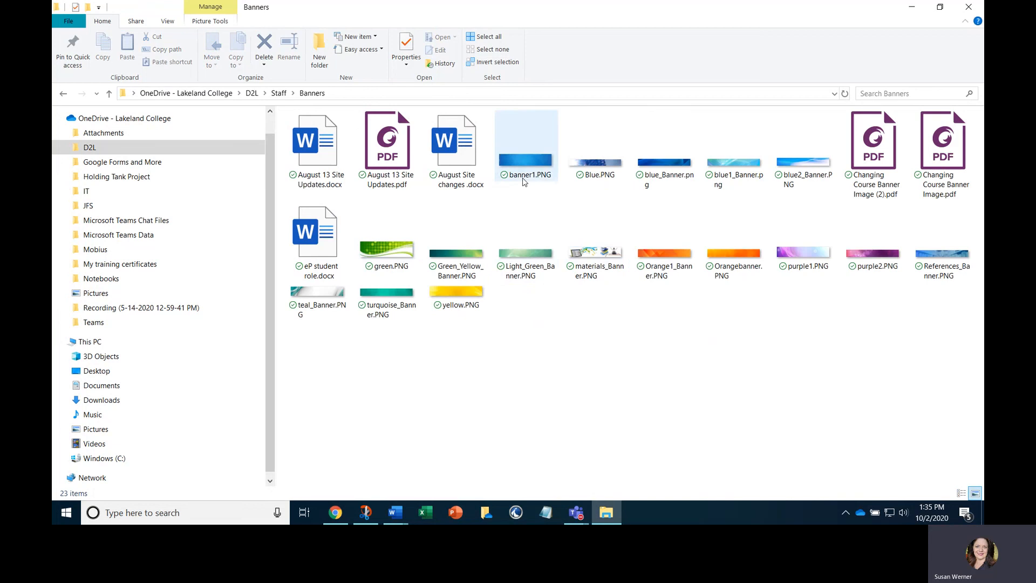
mouse_move(537, 181)
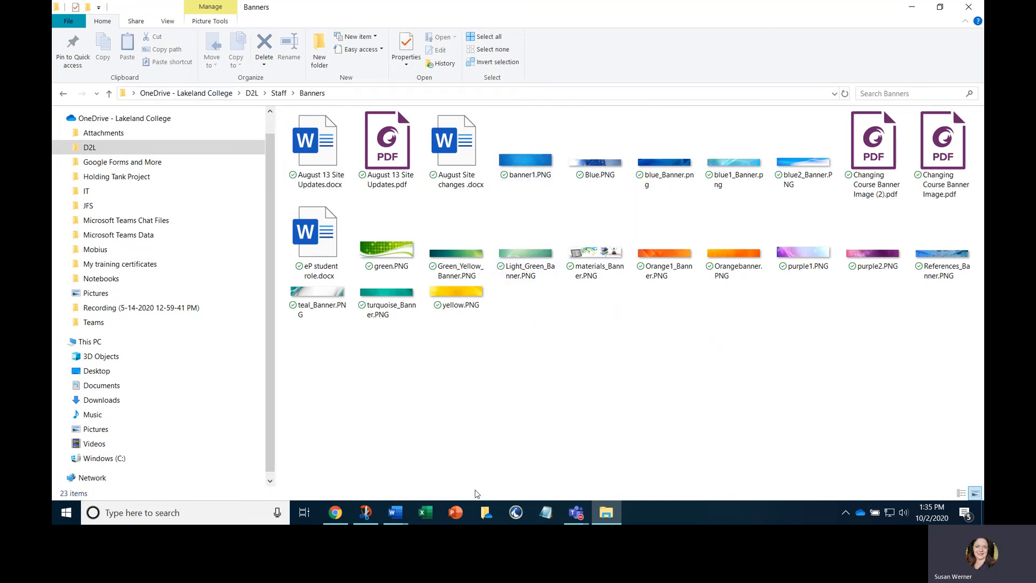
Back in the browser, upload banner1.PNG from the OneDrive D2L/Staff/Banners folder into the template's img folder and save the upload
left_click(342, 517)
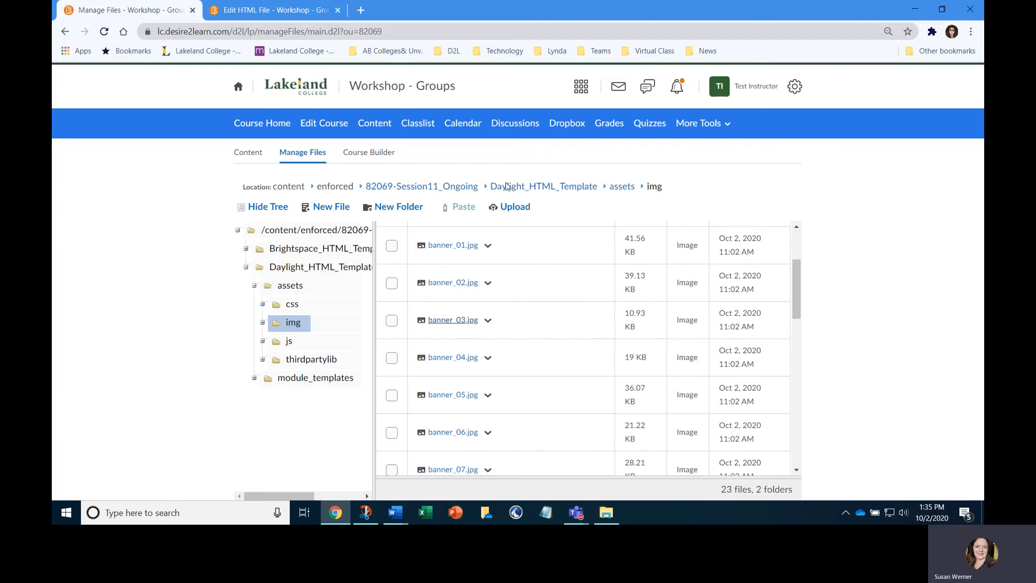
left_click(523, 210)
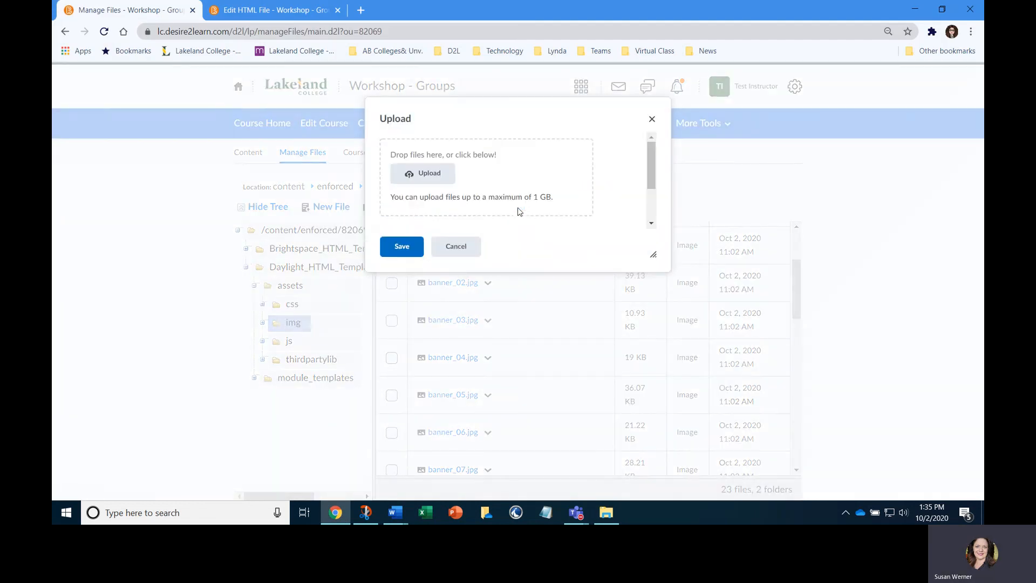
left_click(429, 172)
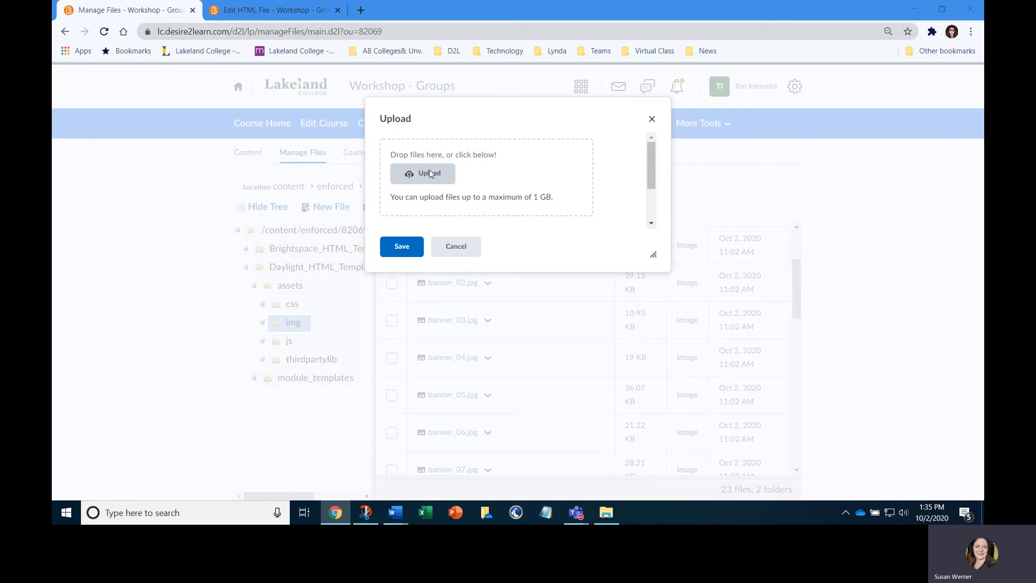
scroll(101, 130, "up", 3)
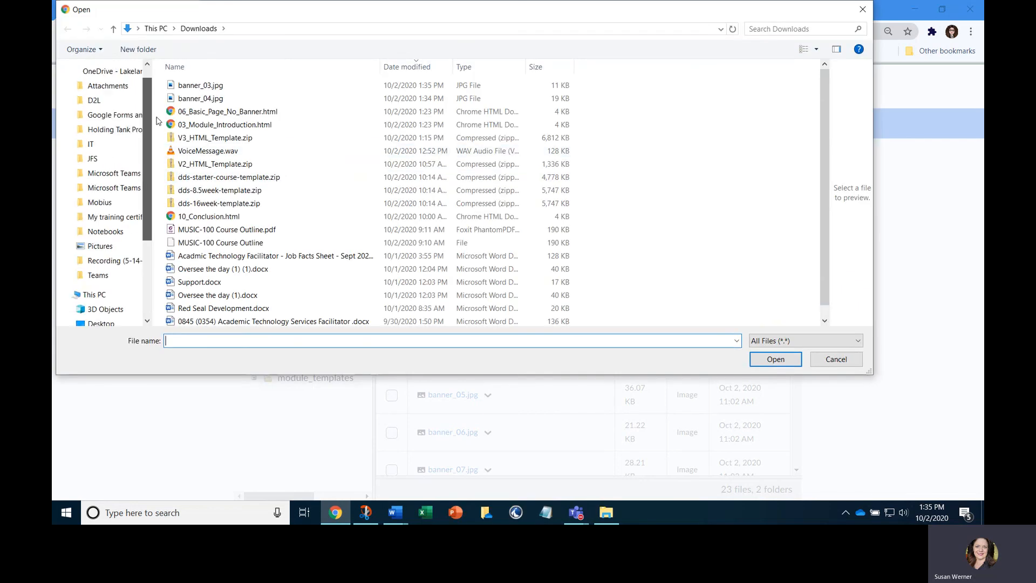
left_click(95, 125)
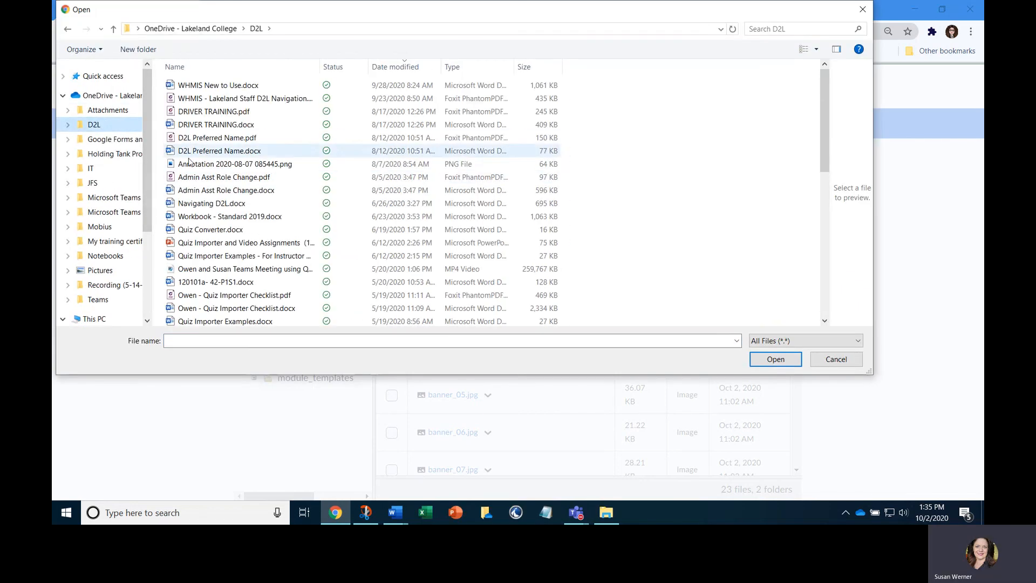
left_click(208, 73)
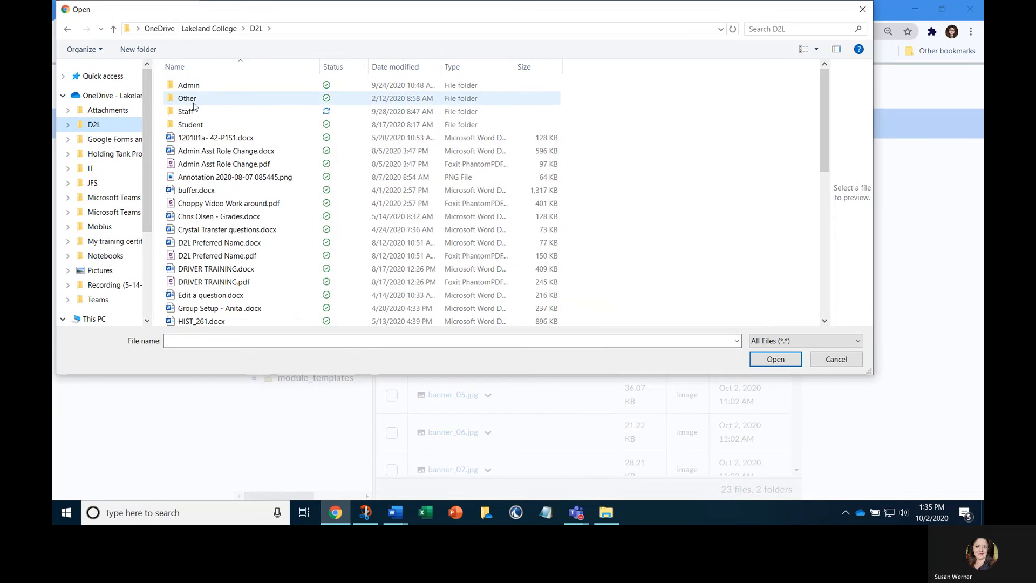
double_click(196, 111)
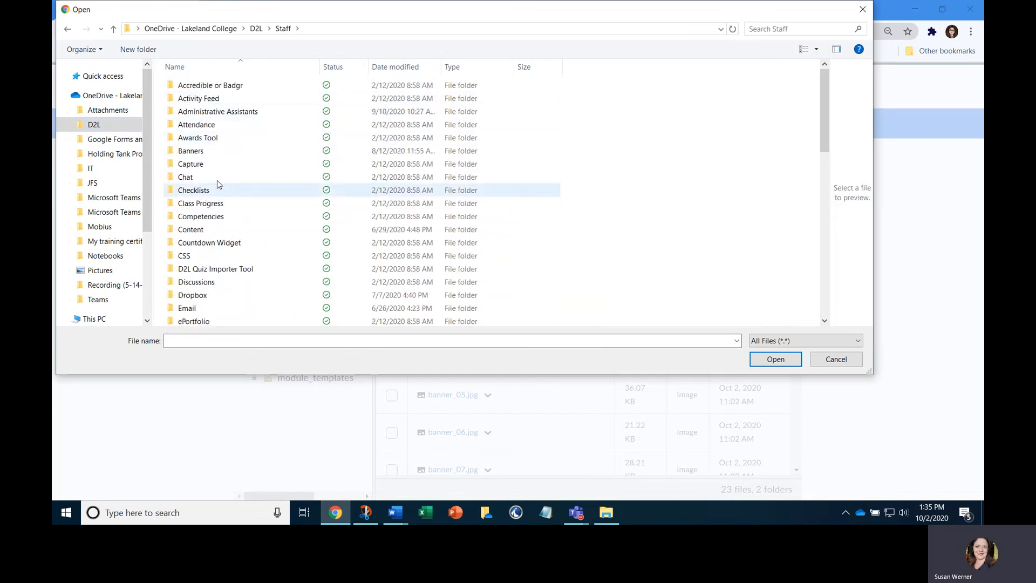
double_click(192, 151)
left_click(393, 133)
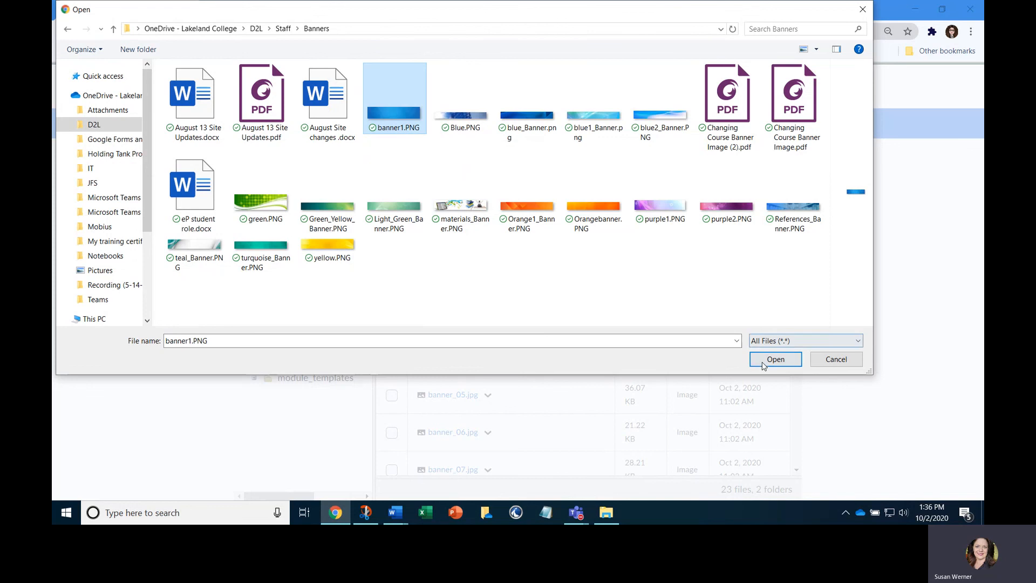
left_click(776, 359)
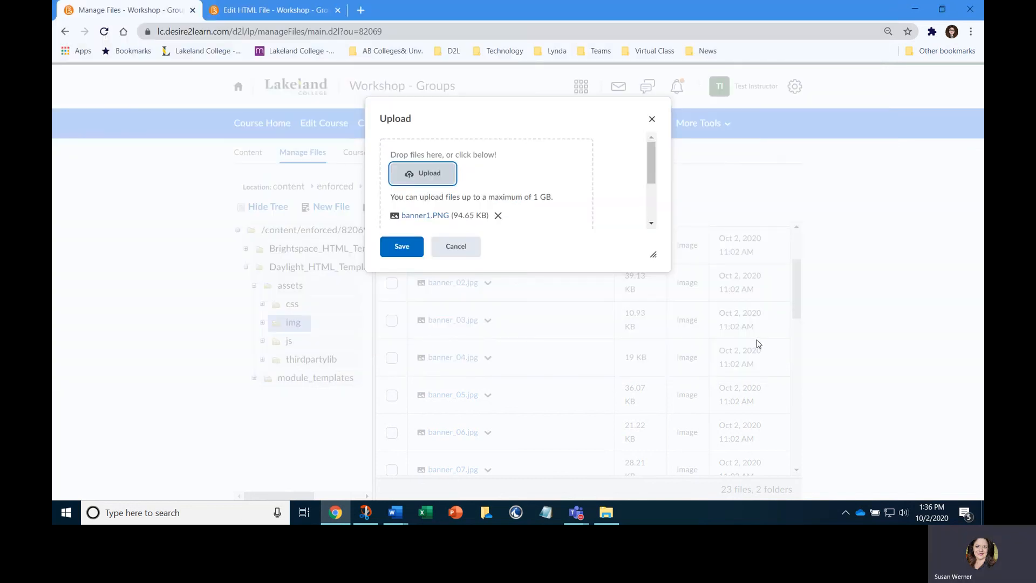
left_click(409, 247)
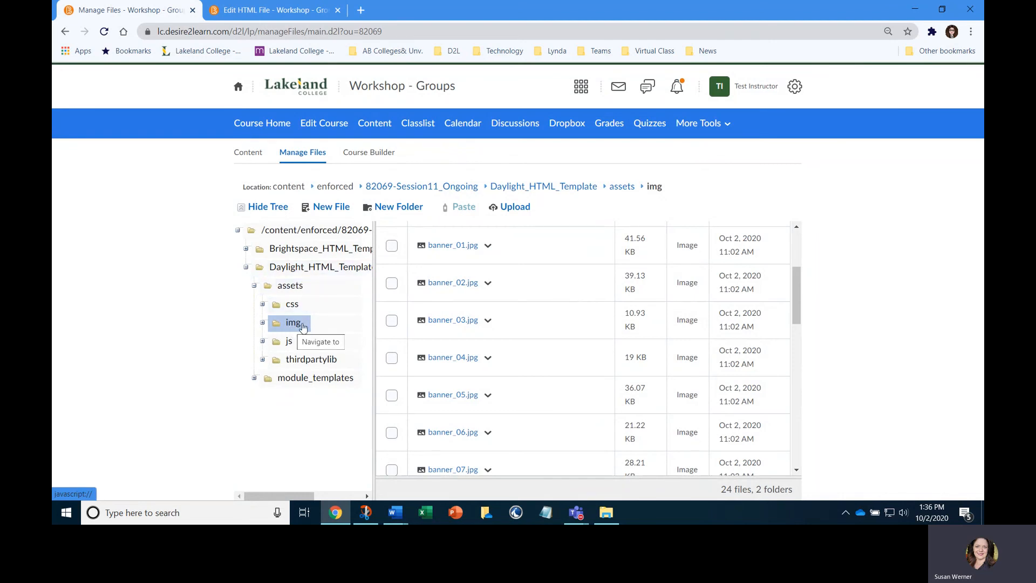
Open the Test 3 page from the course content's Mod module for HTML editing
left_click(374, 123)
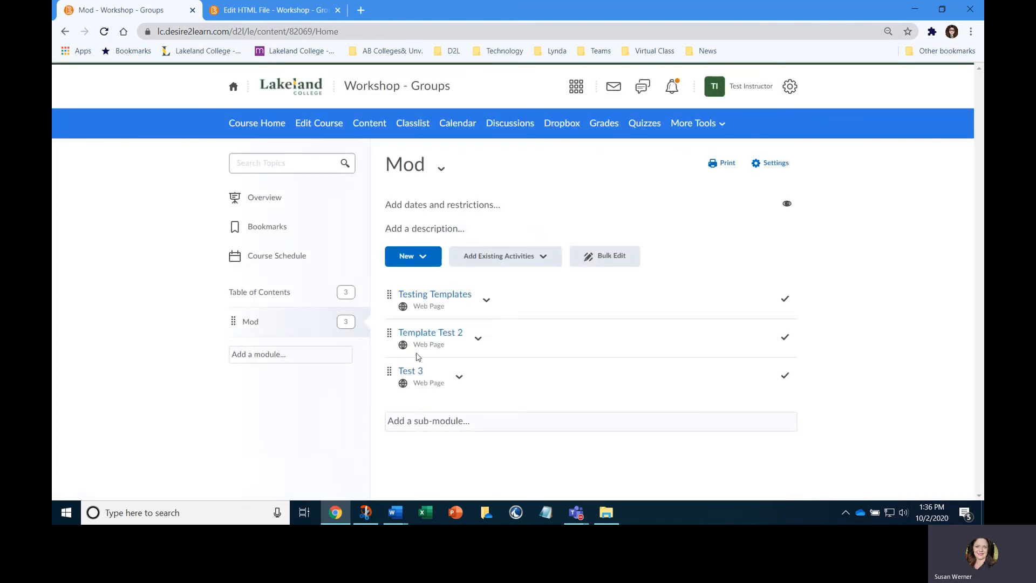
left_click(408, 372)
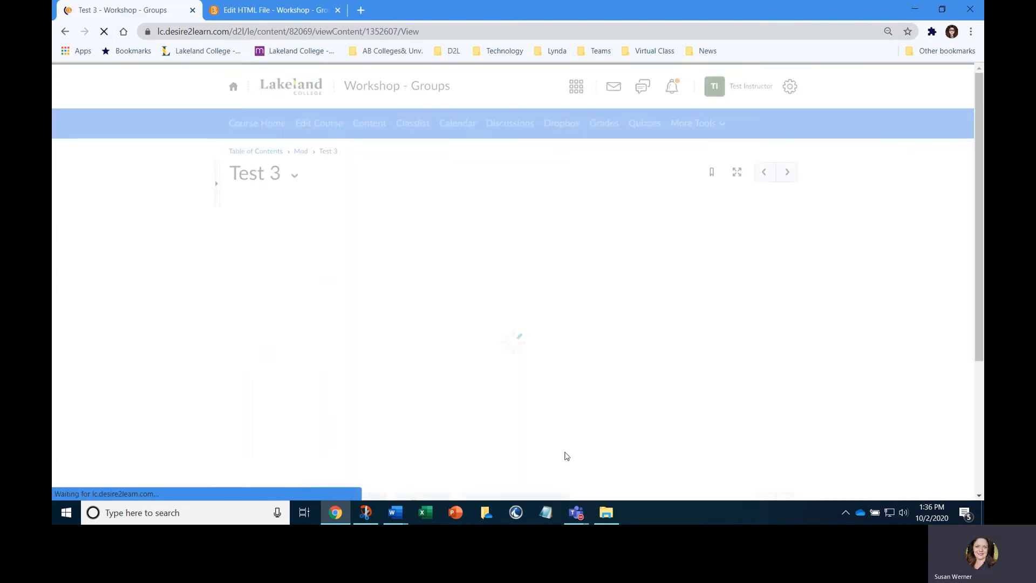
left_click(294, 175)
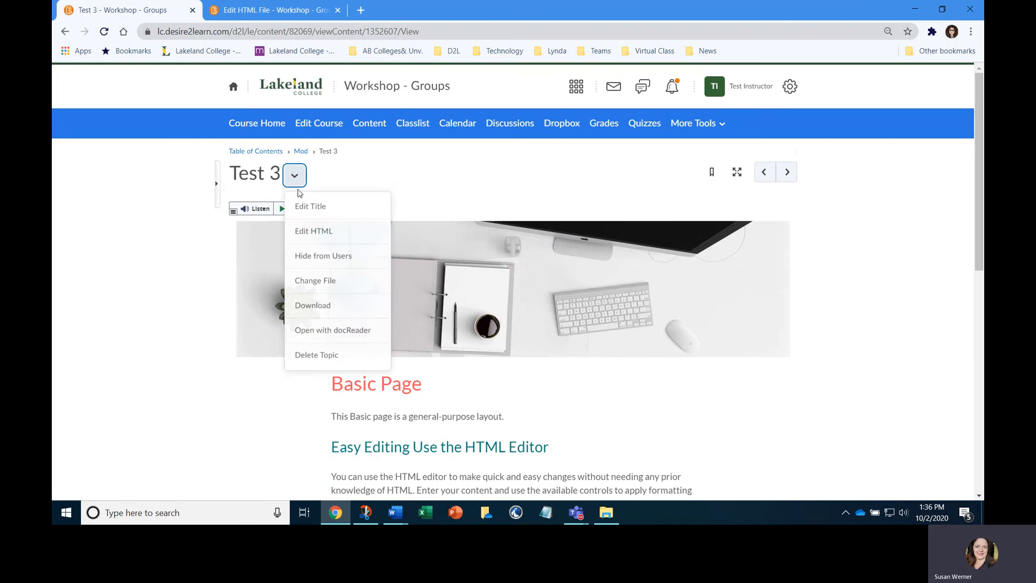
left_click(302, 229)
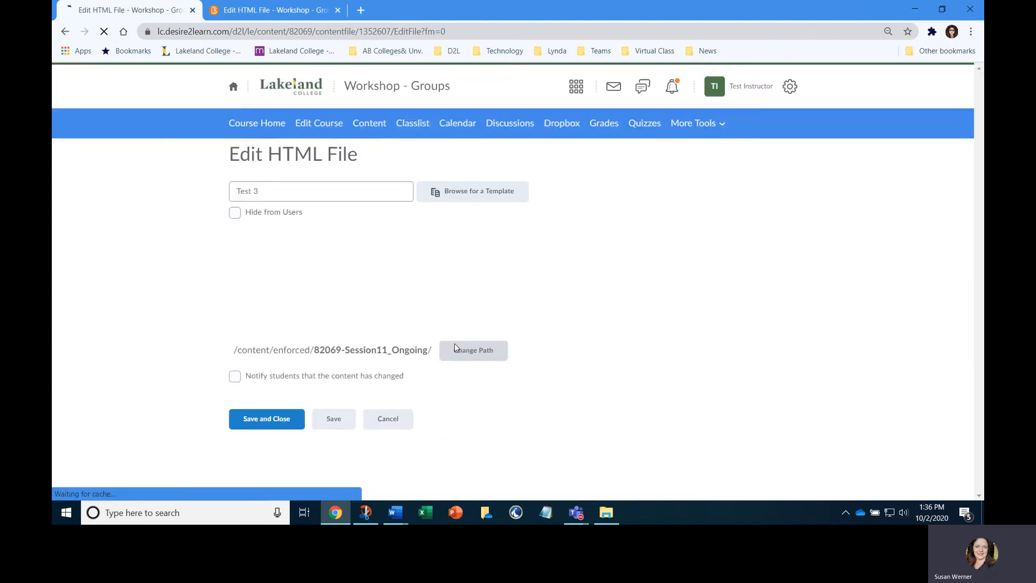
Change the banner image's source file name from banner_04.jpg to banner1.png, keeping the assets/img path, and apply it
scroll(858, 293, "down", 1)
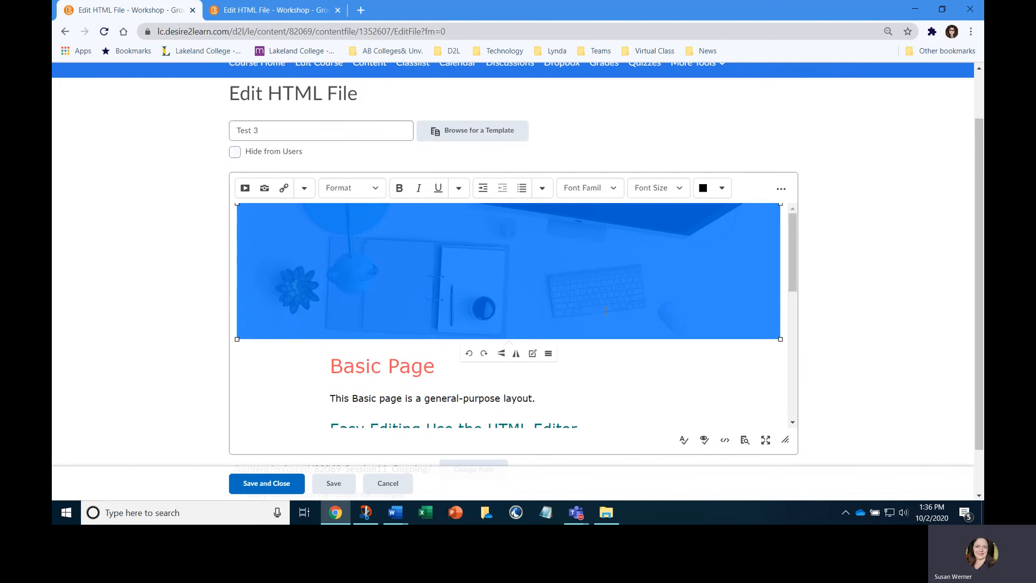
left_click(548, 353)
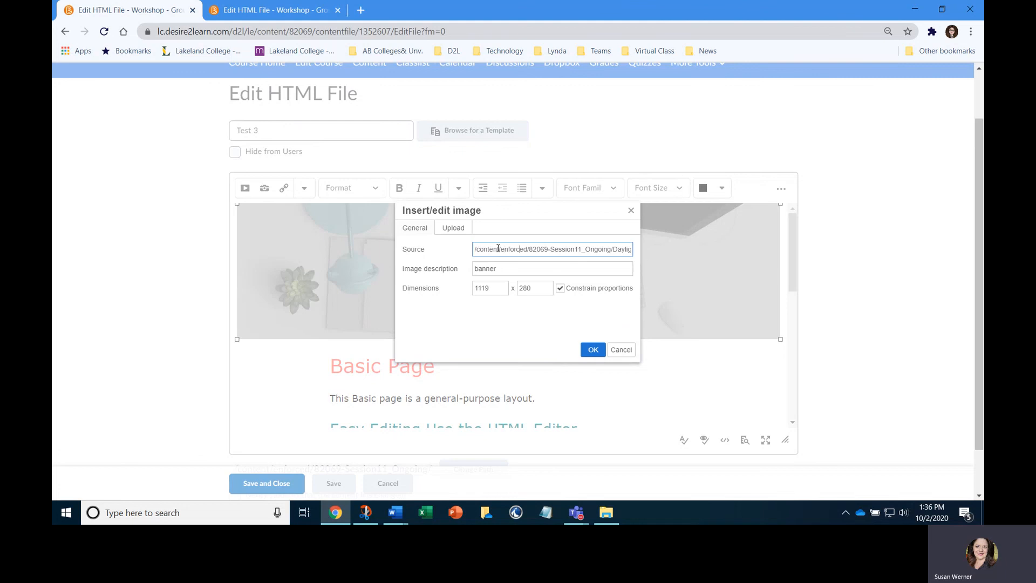
key("Right")
key("Right")
key("Right")
key("Right")
key("Right")
key("Right")
key("Right")
key("Right")
key("Right")
key("Right")
key("Right")
key("Right")
key("Right")
key("Right")
key("Right")
key("Right")
key("Right")
key("Right")
key("Right")
key("Right")
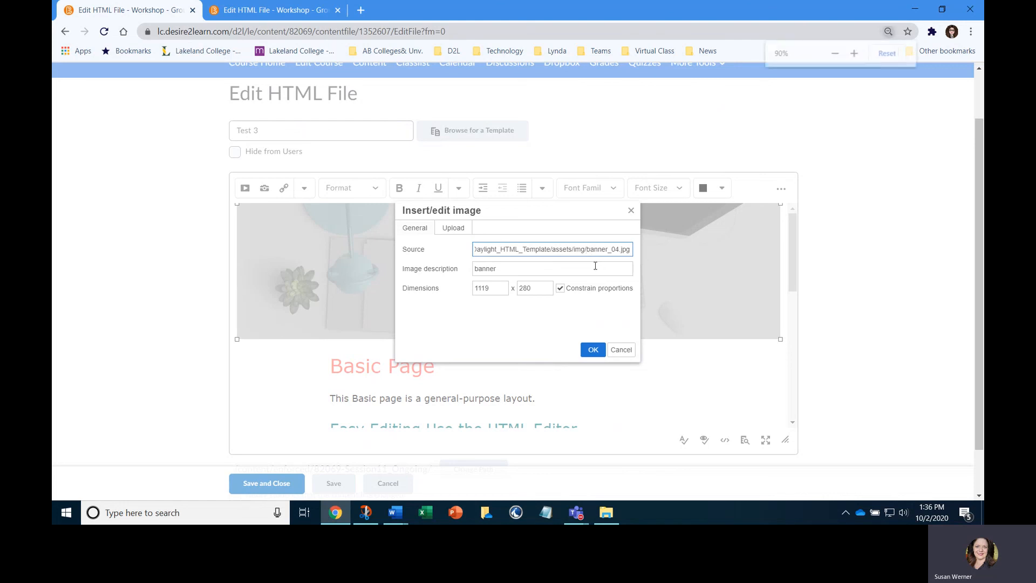
key("ctrl+plus")
key("ctrl+plus")
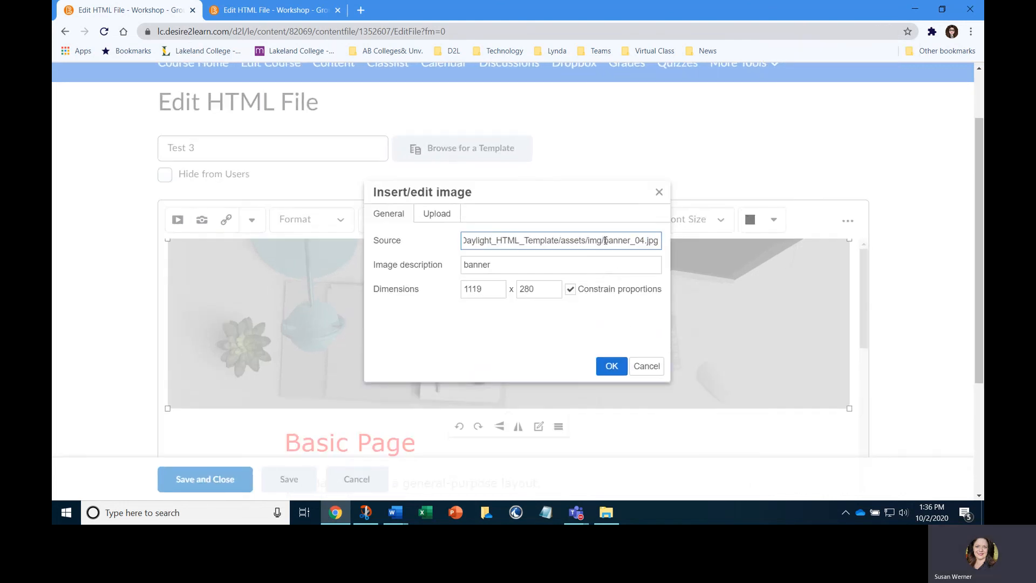
left_click_drag(605, 241, 660, 245)
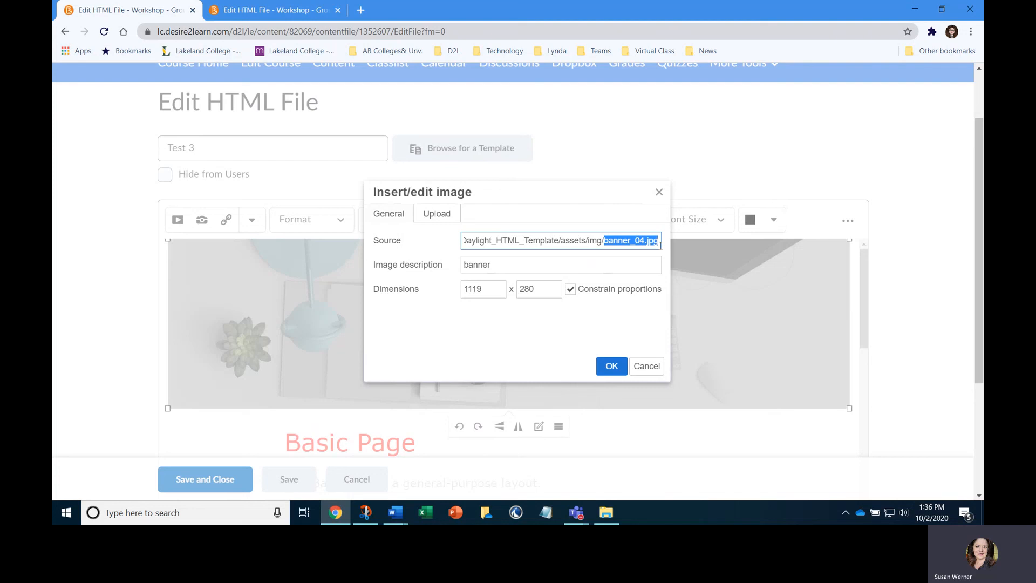
type("ban")
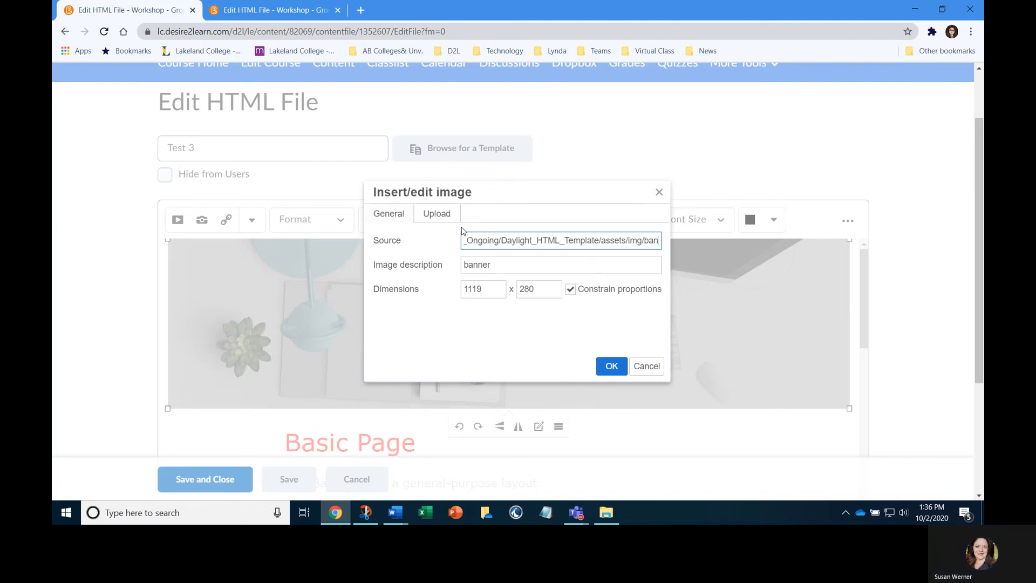
type("ner1.")
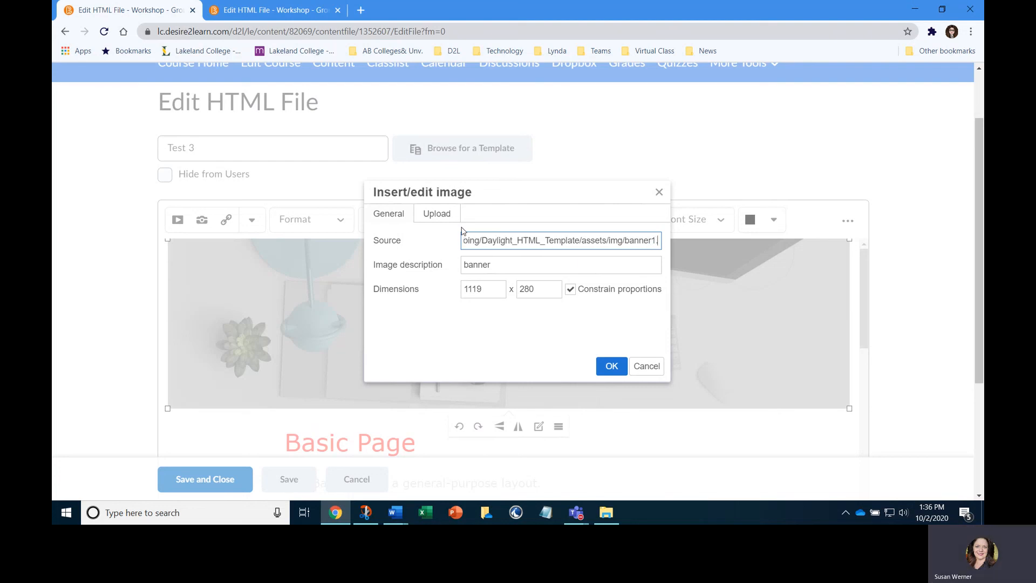
type("png")
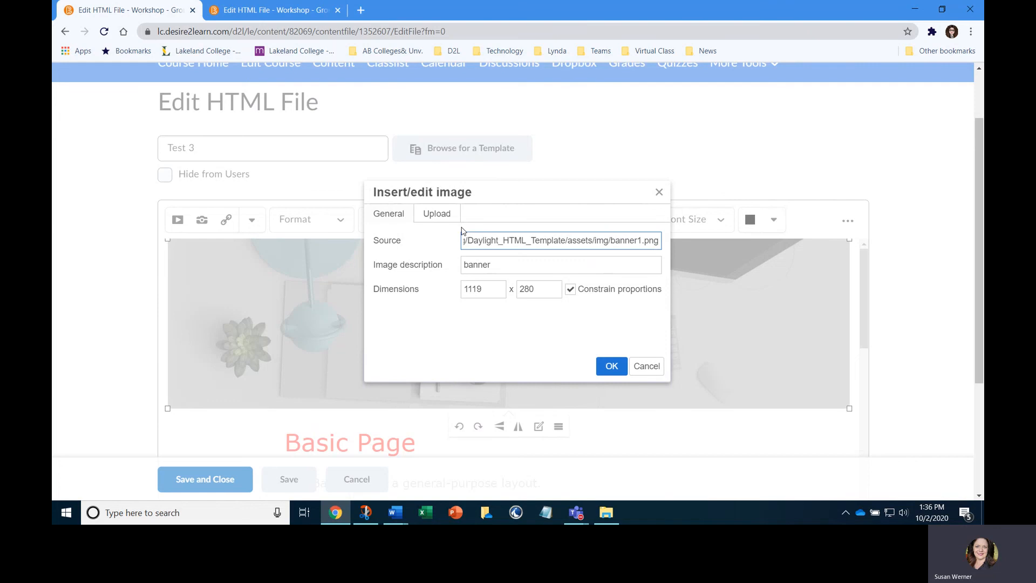
left_click(612, 366)
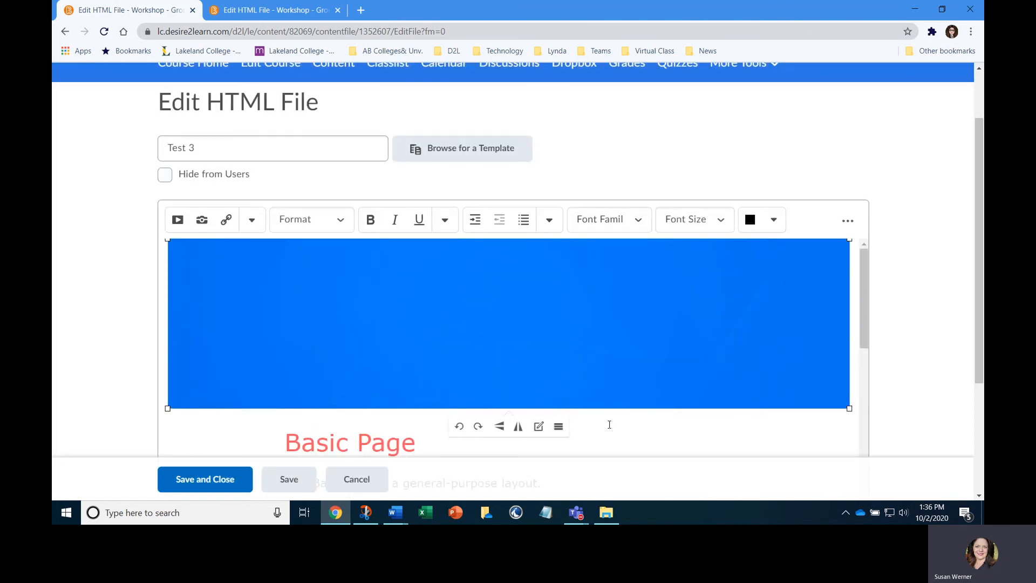
left_click(620, 437)
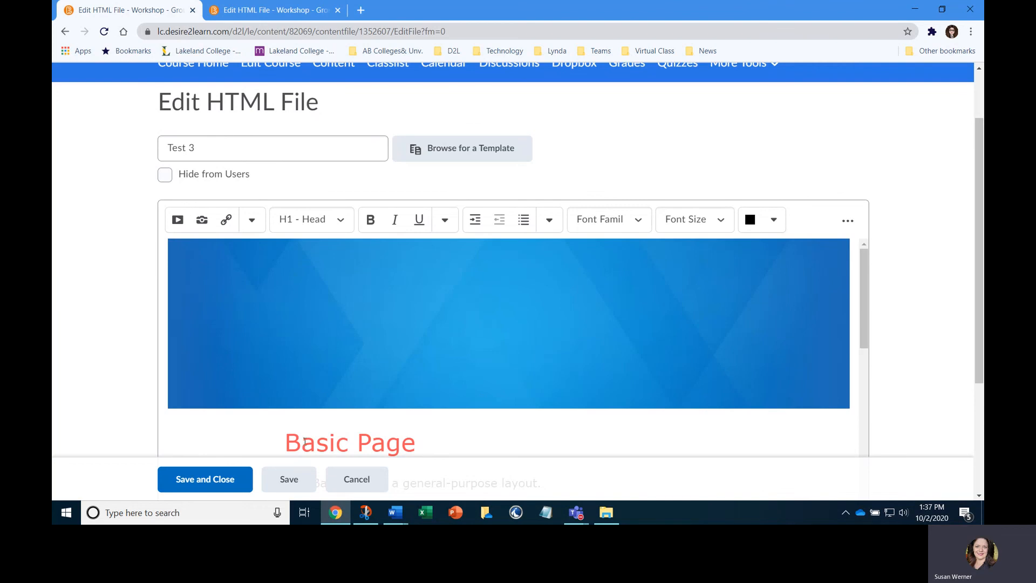
Save and close the Test 3 page, and review it from the new banner down to the footer logo
left_click(232, 479)
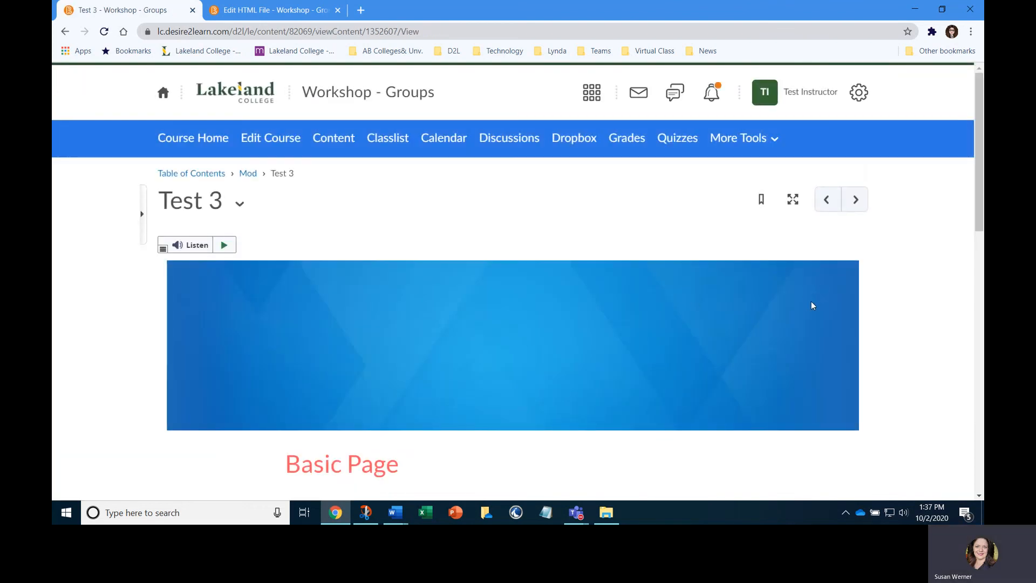
scroll(814, 306, "down", 3)
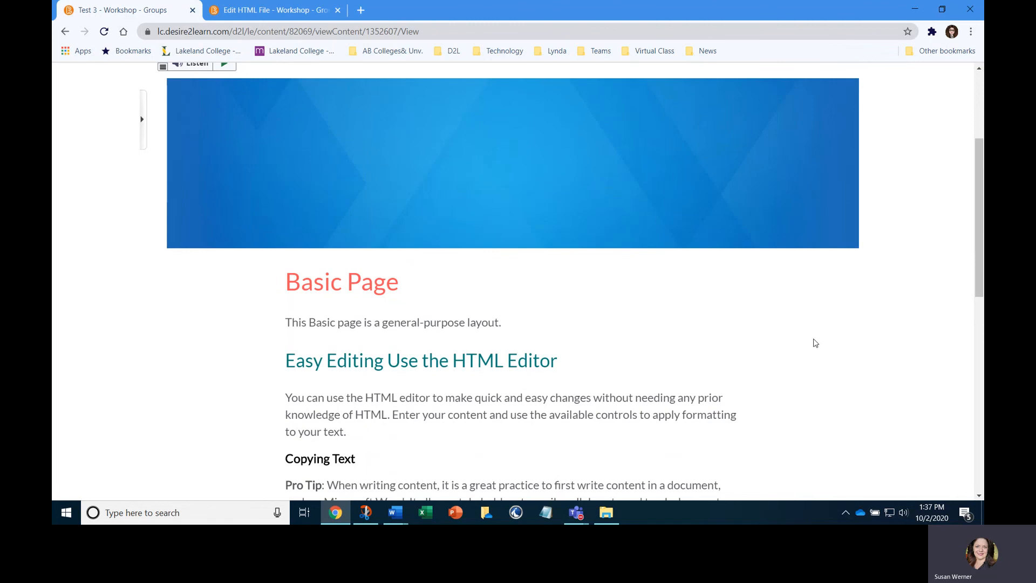
scroll(813, 342, "down", 12)
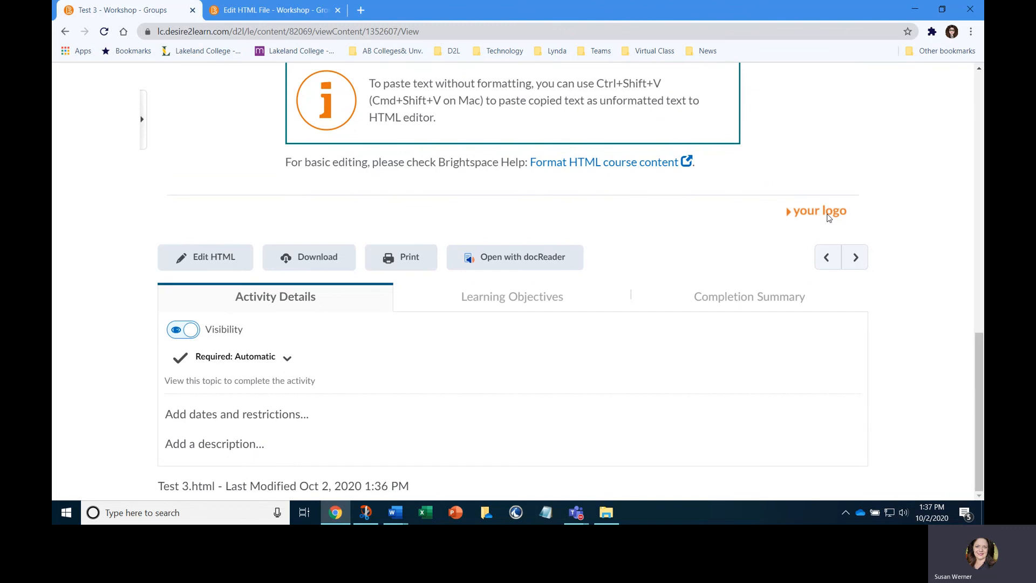
scroll(829, 217, "up", 5)
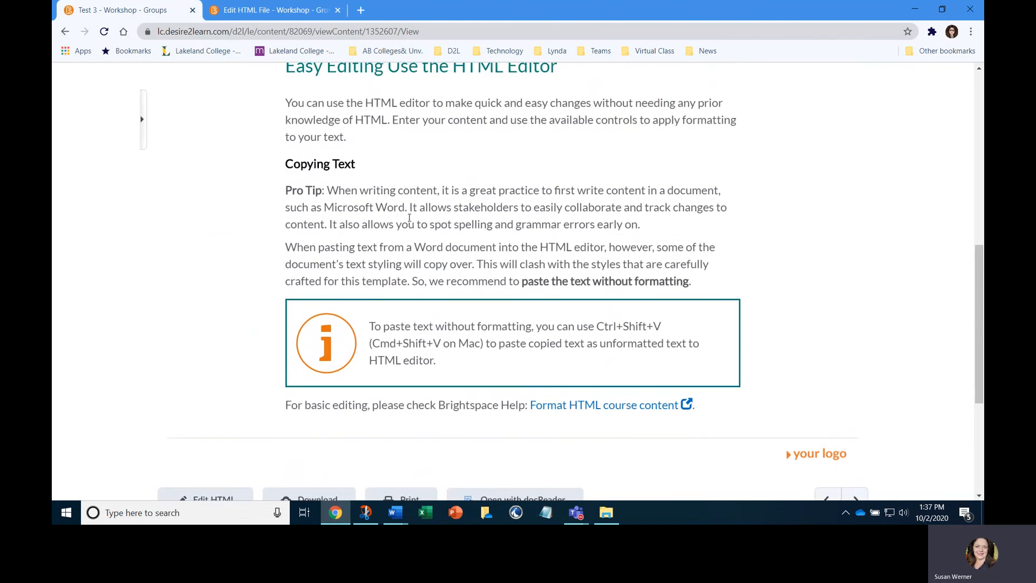
scroll(409, 218, "up", 6)
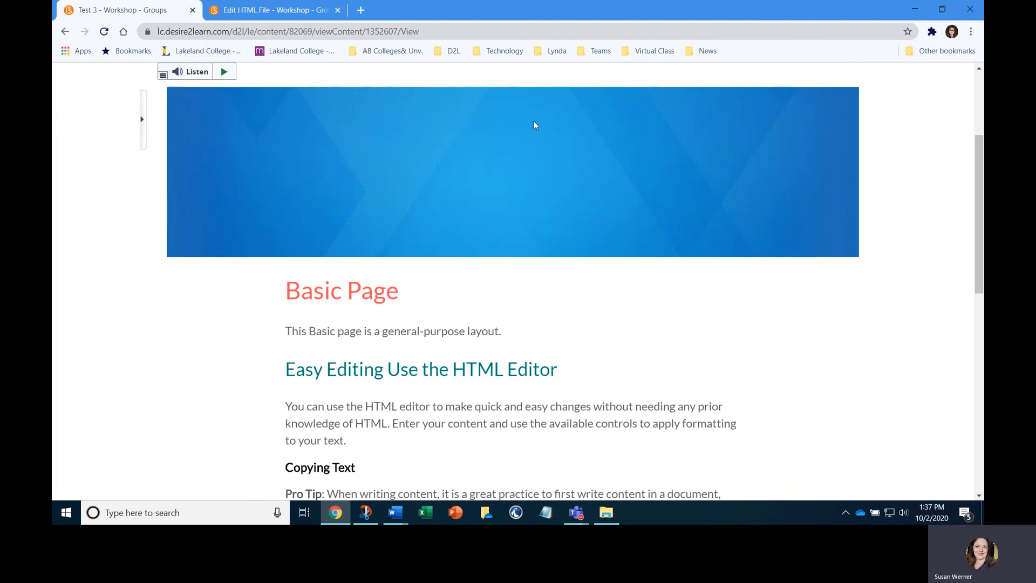
scroll(628, 212, "down", 6)
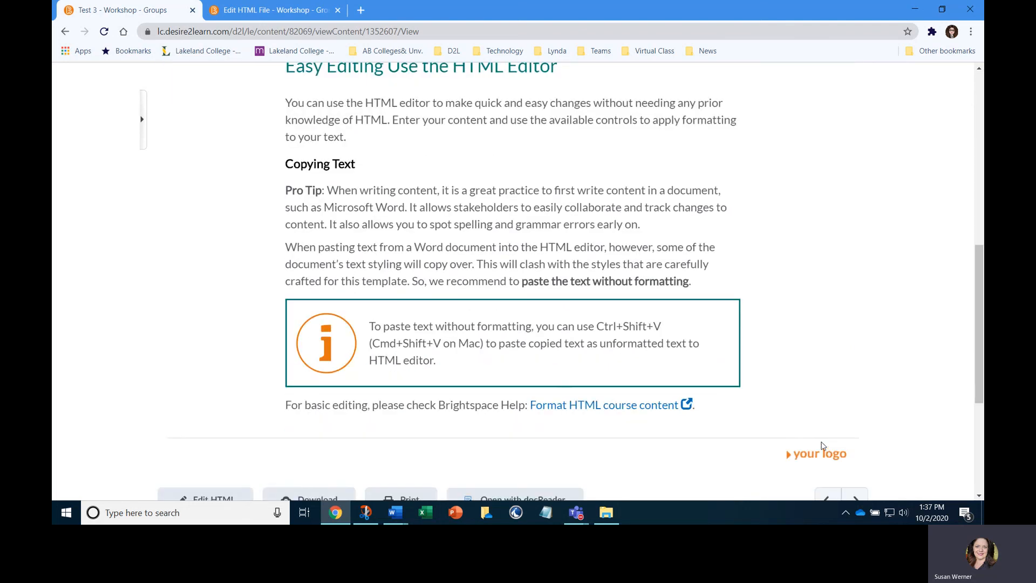
Open the Test 3 page for HTML editing again
scroll(822, 446, "up", 6)
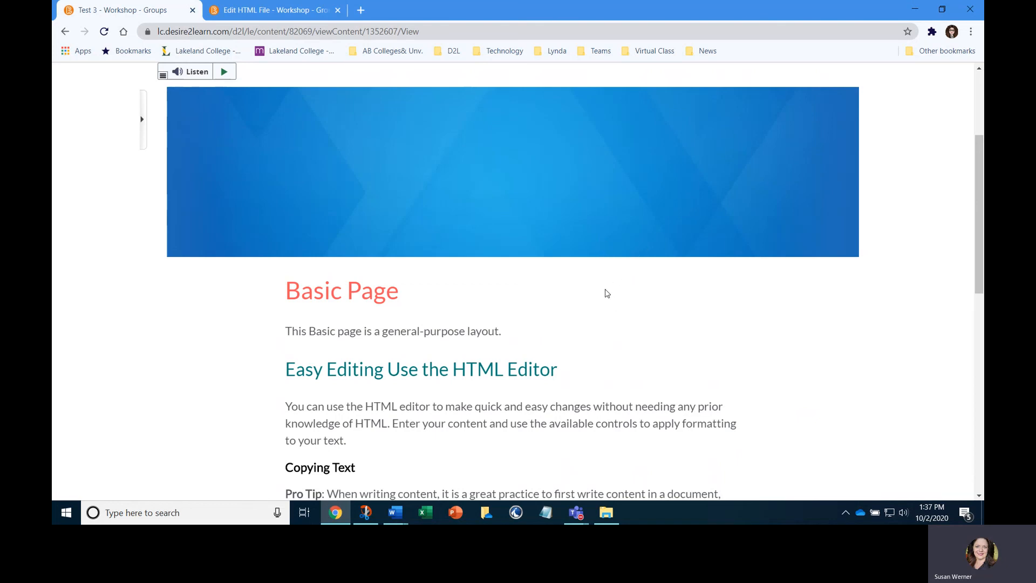
scroll(331, 295, "down", 2)
scroll(331, 295, "up", 5)
left_click(240, 204)
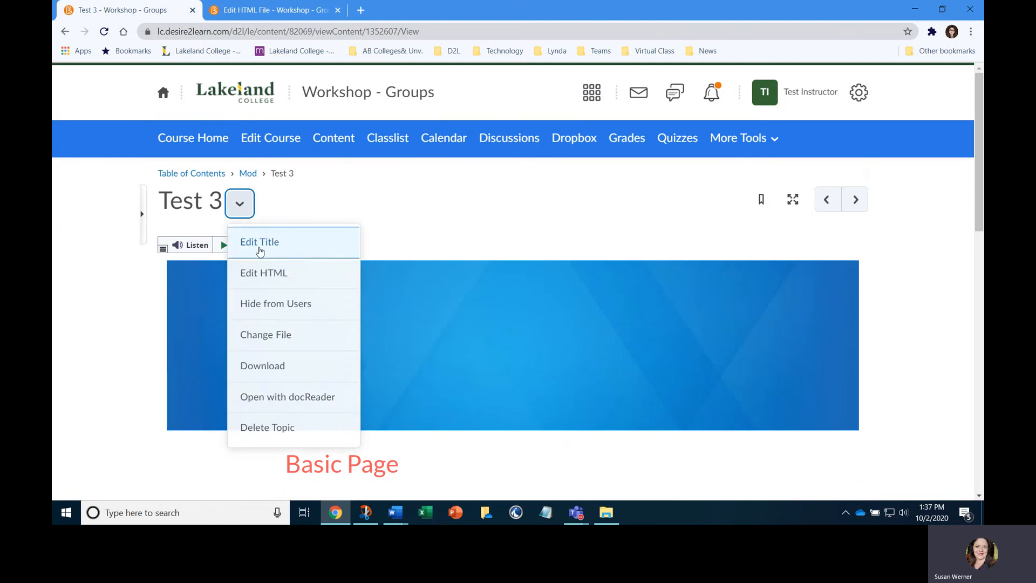
left_click(269, 271)
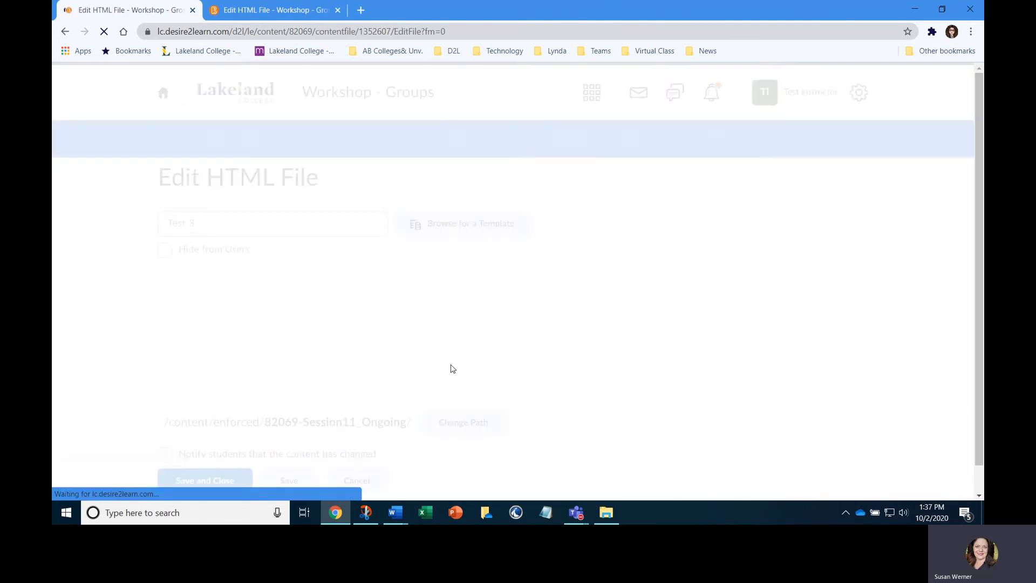
Insert a blank line between the Pro Tip paragraph and the "When pasting text from a Word document" paragraph
scroll(849, 234, "down", 3)
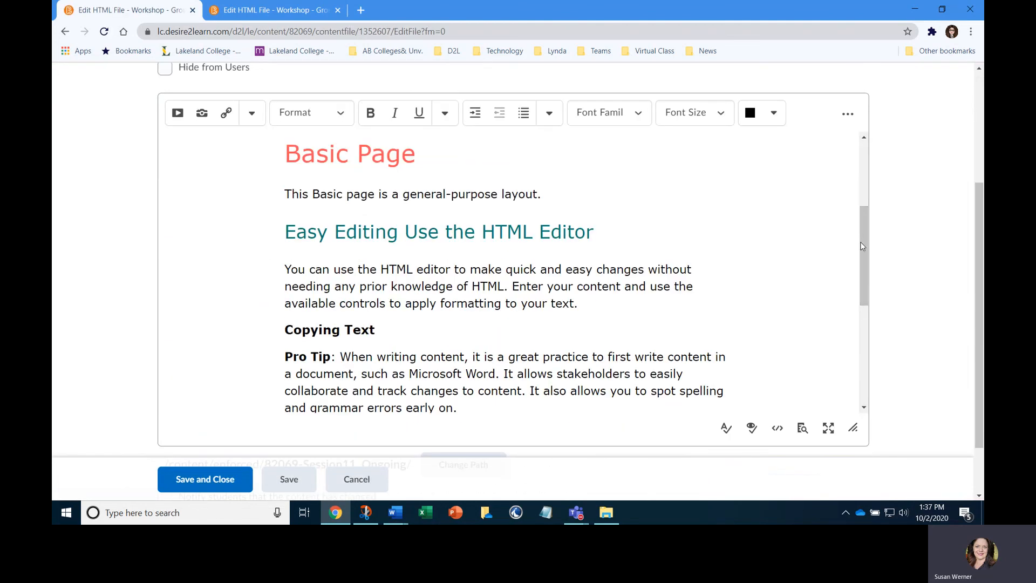
scroll(863, 246, "up", 3)
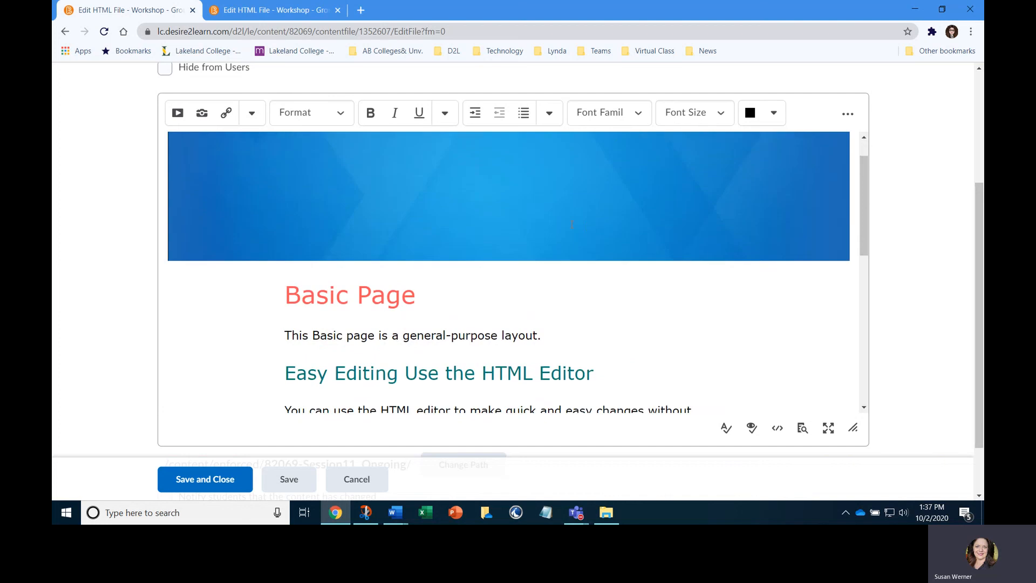
scroll(572, 224, "down", 5)
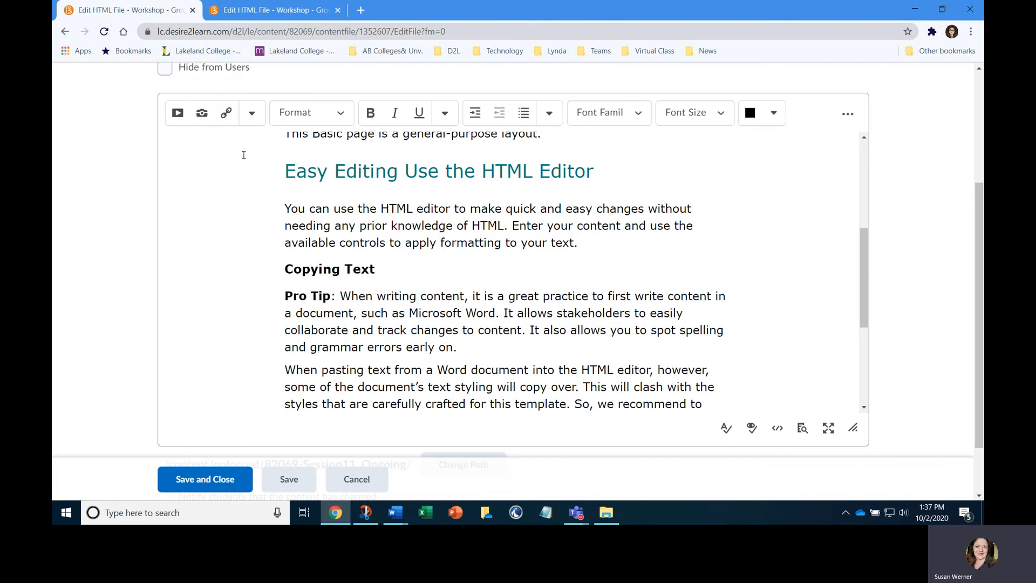
left_click(285, 367)
key("Return")
left_click(292, 368)
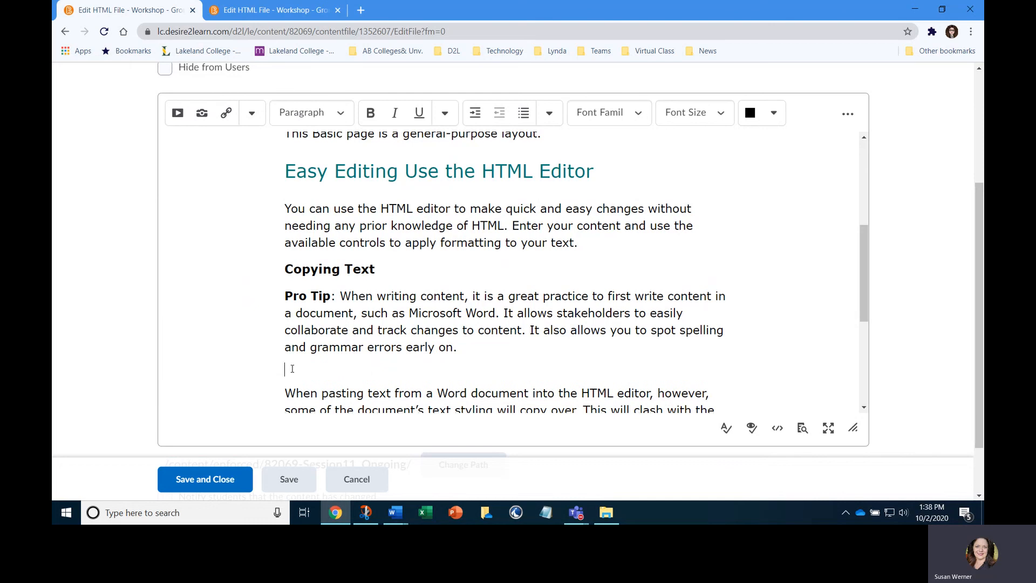
Insert timesaver.PNG from the computer's Desktop folder on the blank line, with the alternative text "time clock"
left_click(202, 112)
left_click(387, 178)
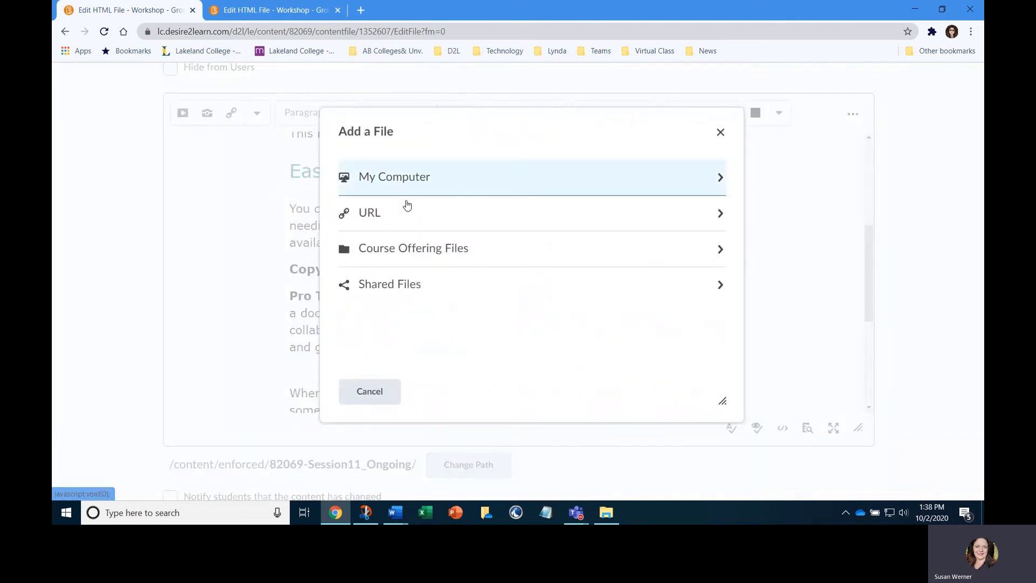
left_click(389, 195)
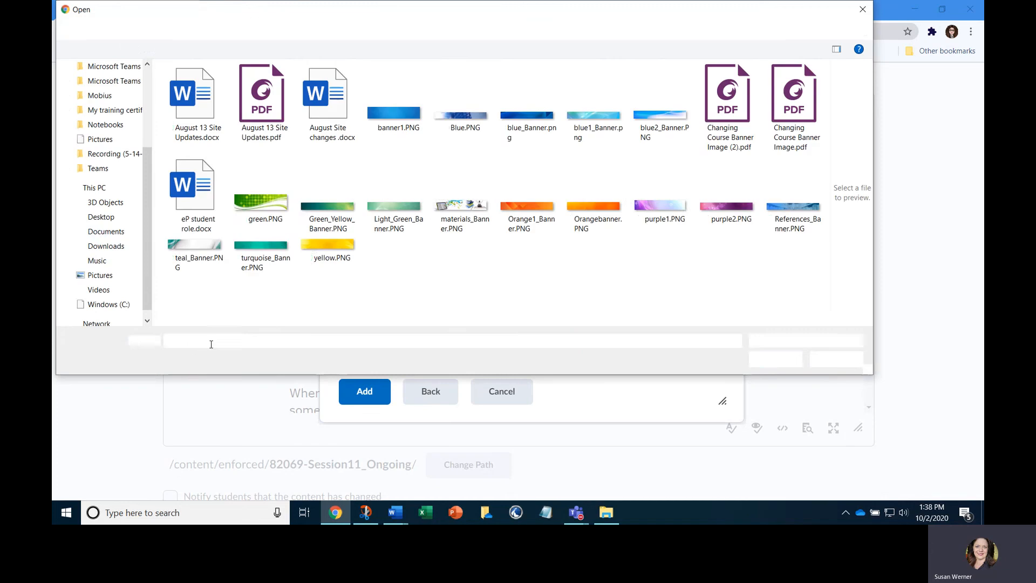
left_click(101, 216)
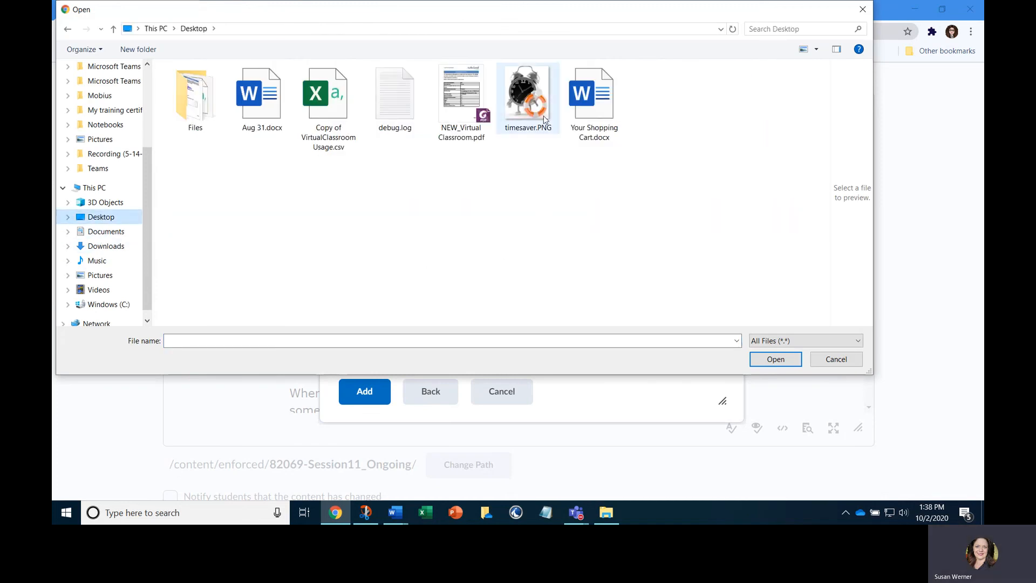
left_click(531, 105)
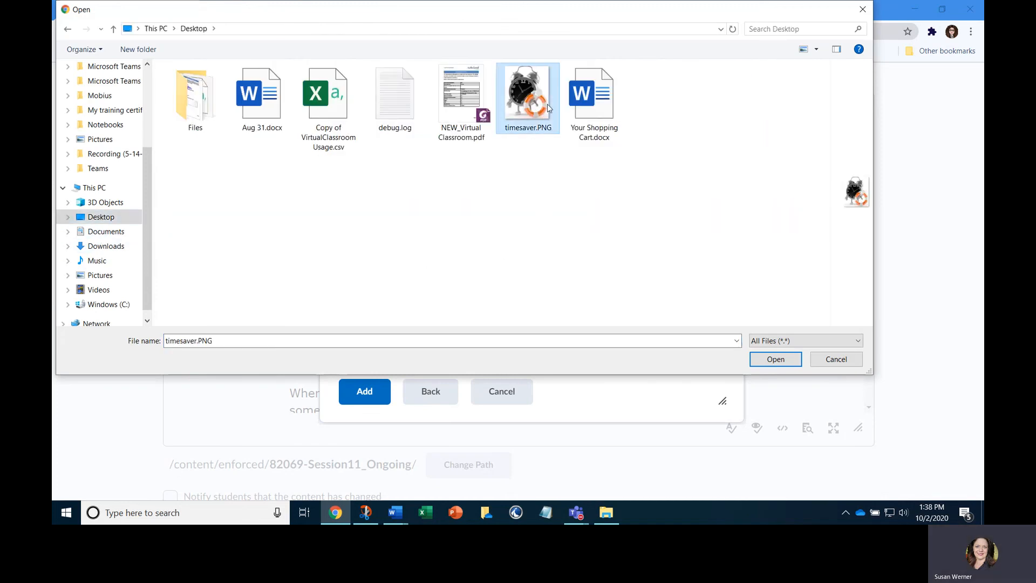
left_click(775, 360)
left_click(376, 391)
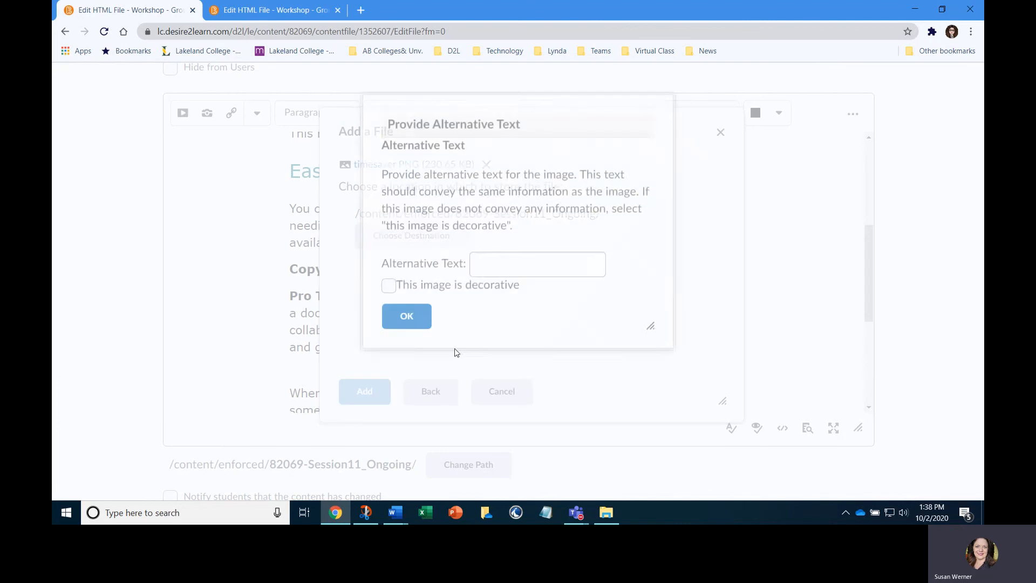
type("time clock")
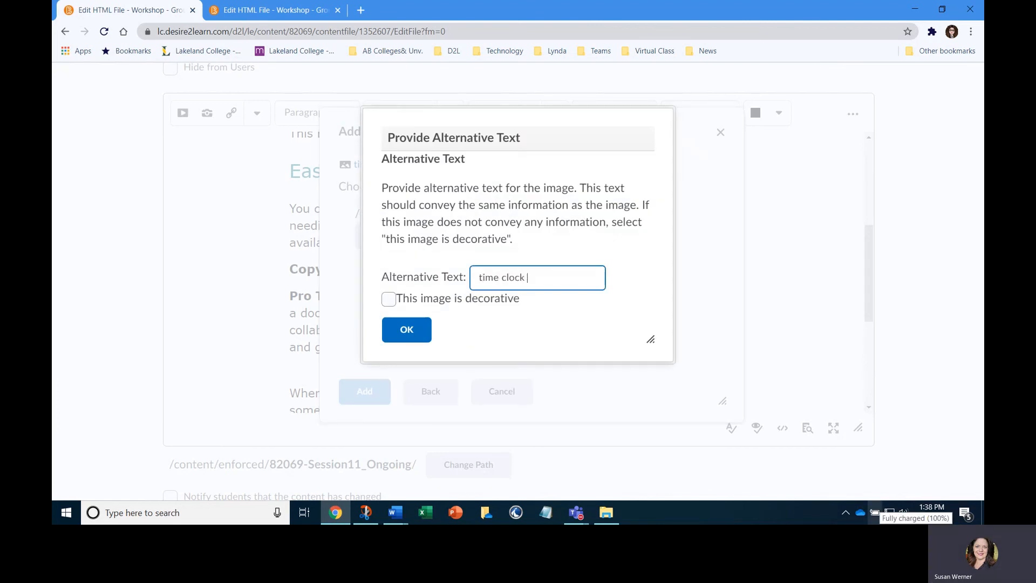
left_click(411, 335)
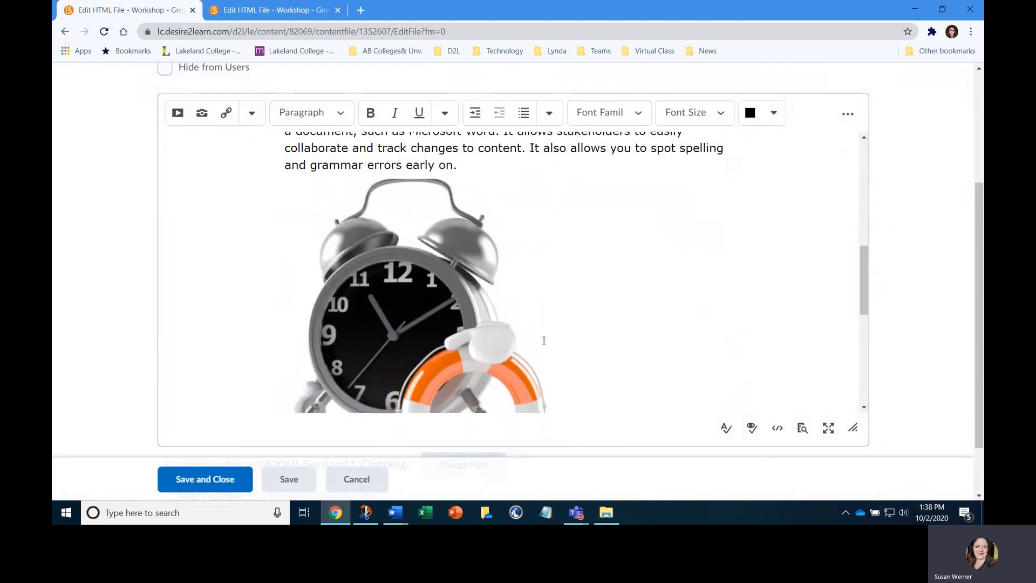
Shrink the clock image proportionally to about a quarter of the text column's width, and save and close the page
left_click(492, 305)
left_click_drag(552, 180, 431, 302)
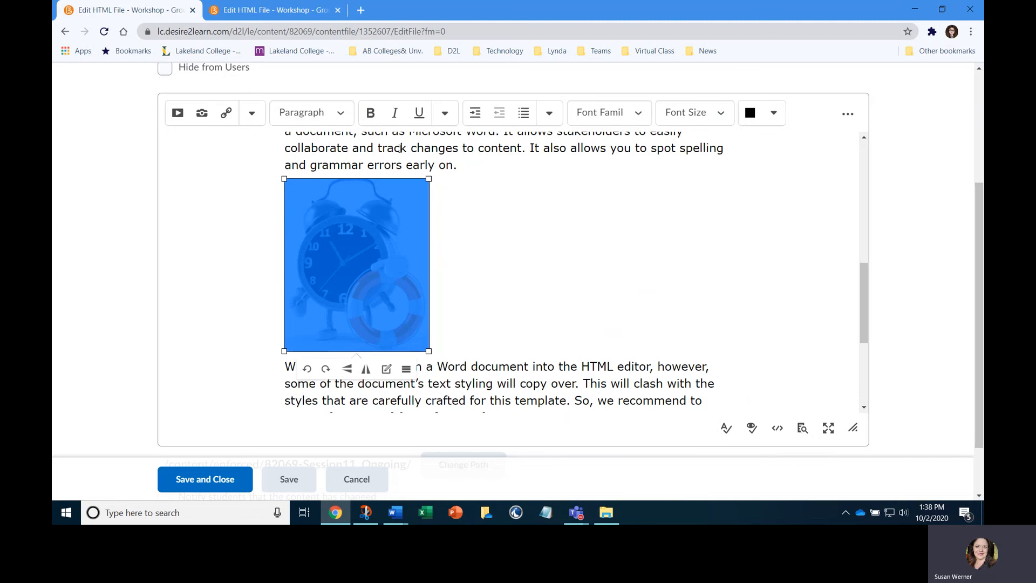
left_click_drag(429, 179, 389, 233)
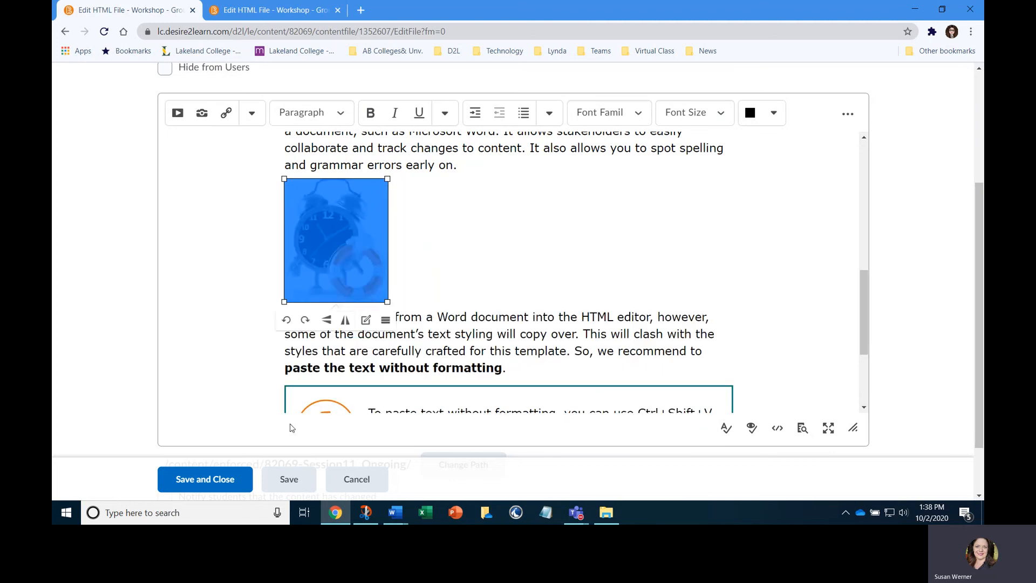
left_click(235, 478)
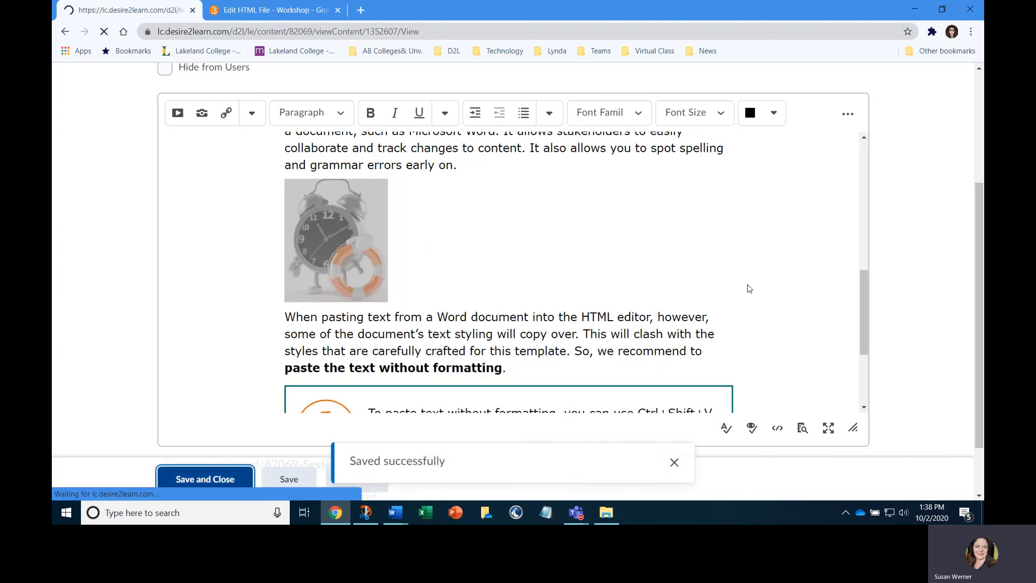
Review the saved Test 3 page, checking the banner, the inserted clock image and the footer logo
scroll(558, 298, "down", 3)
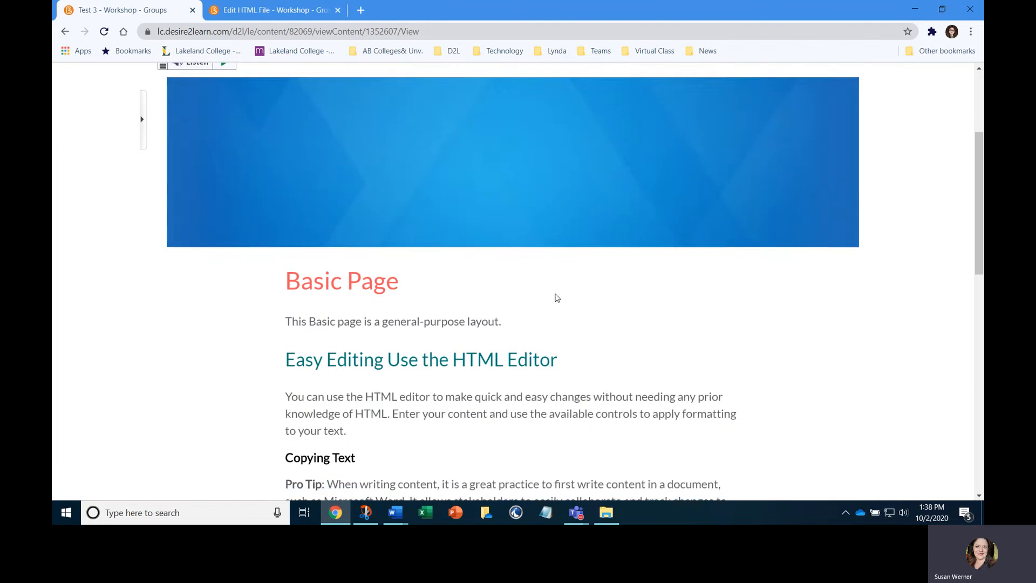
scroll(558, 298, "down", 4)
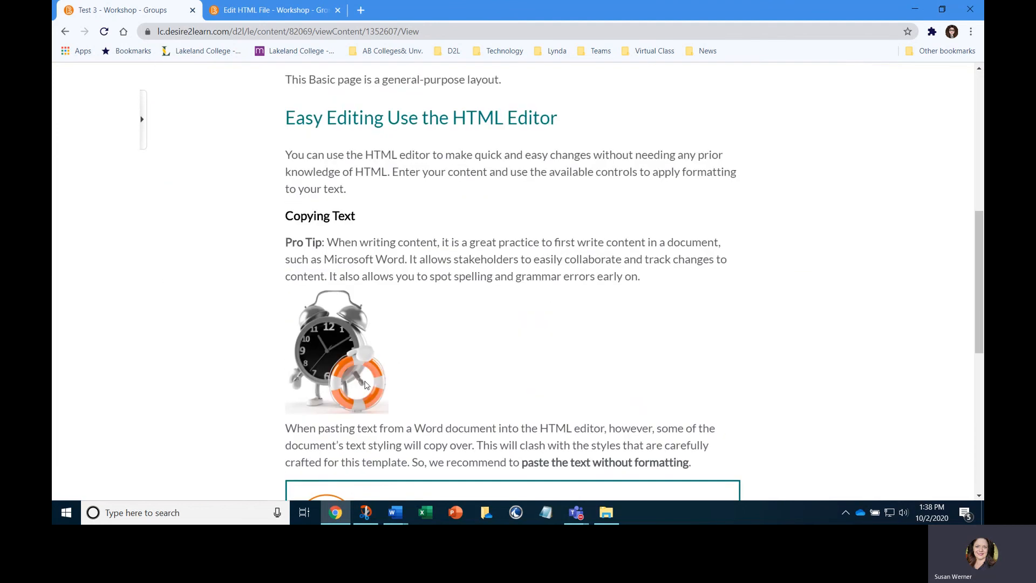
scroll(367, 386, "up", 5)
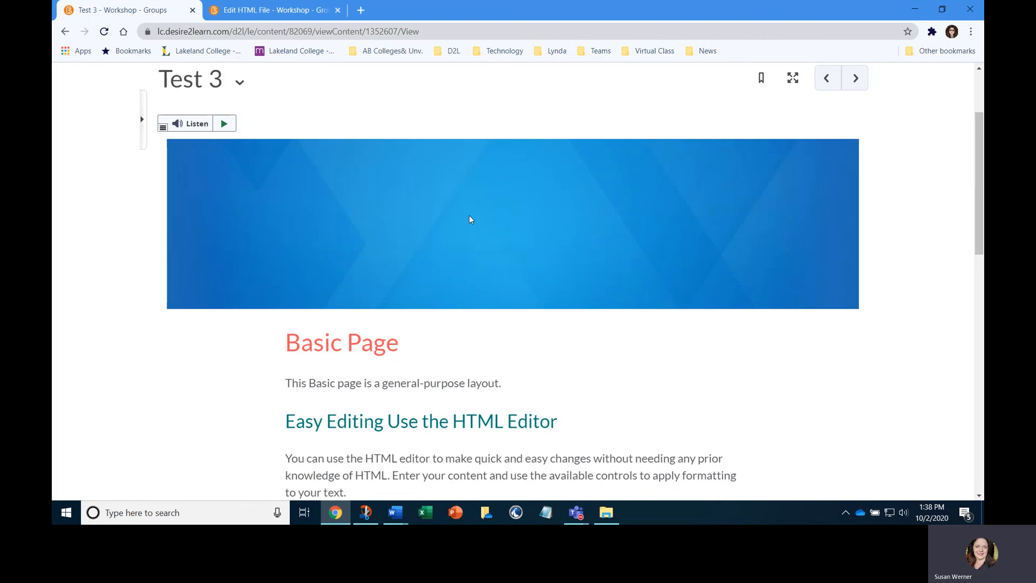
scroll(770, 242, "down", 12)
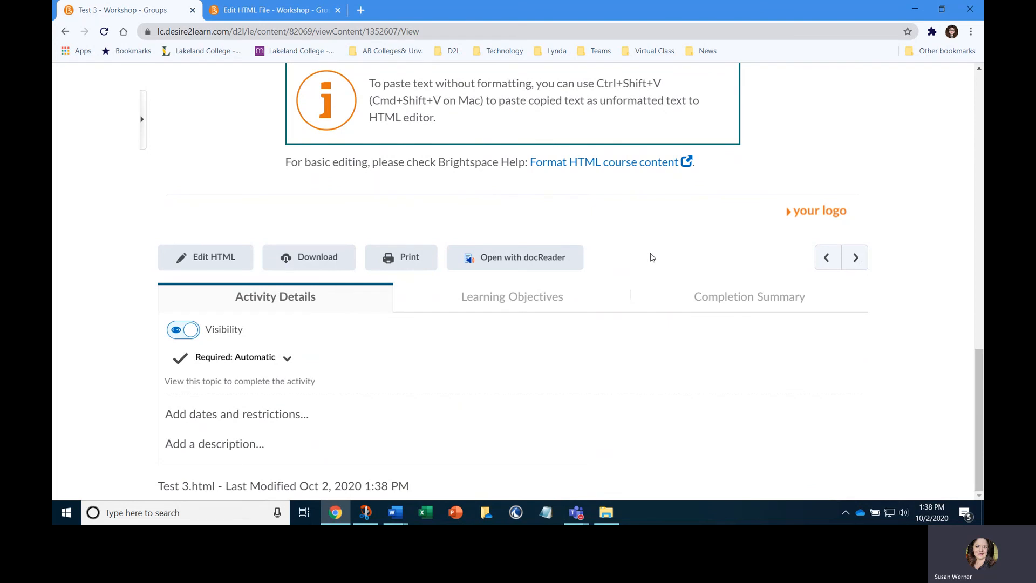
scroll(642, 242, "up", 7)
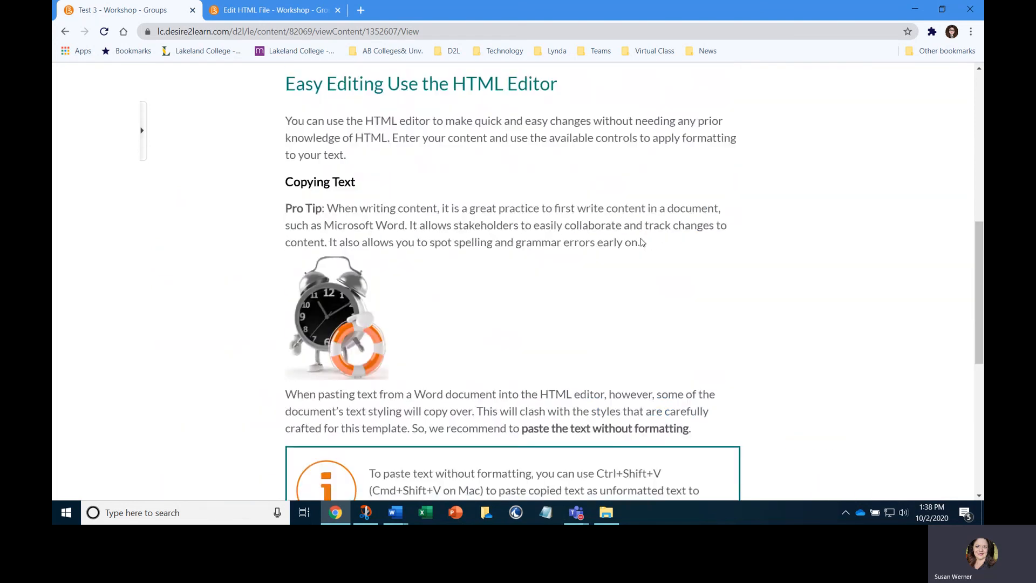
scroll(621, 245, "up", 5)
scroll(812, 351, "up", 1)
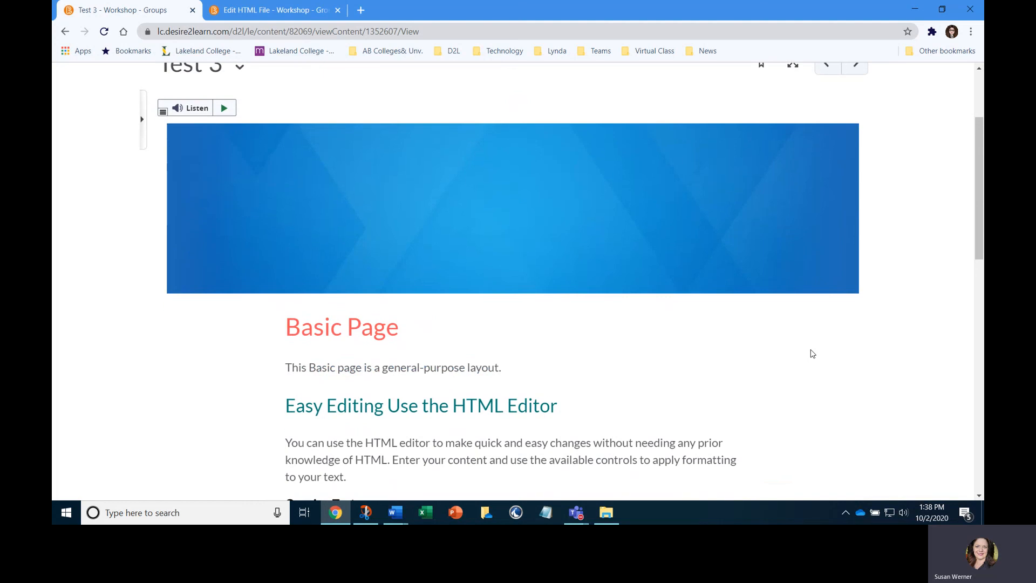
scroll(812, 351, "down", 12)
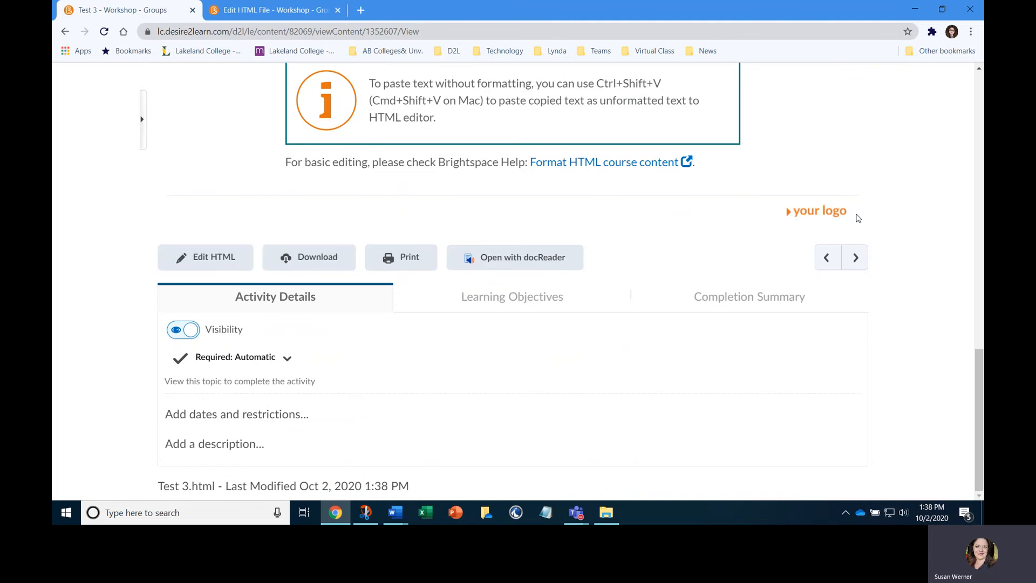
scroll(857, 218, "up", 15)
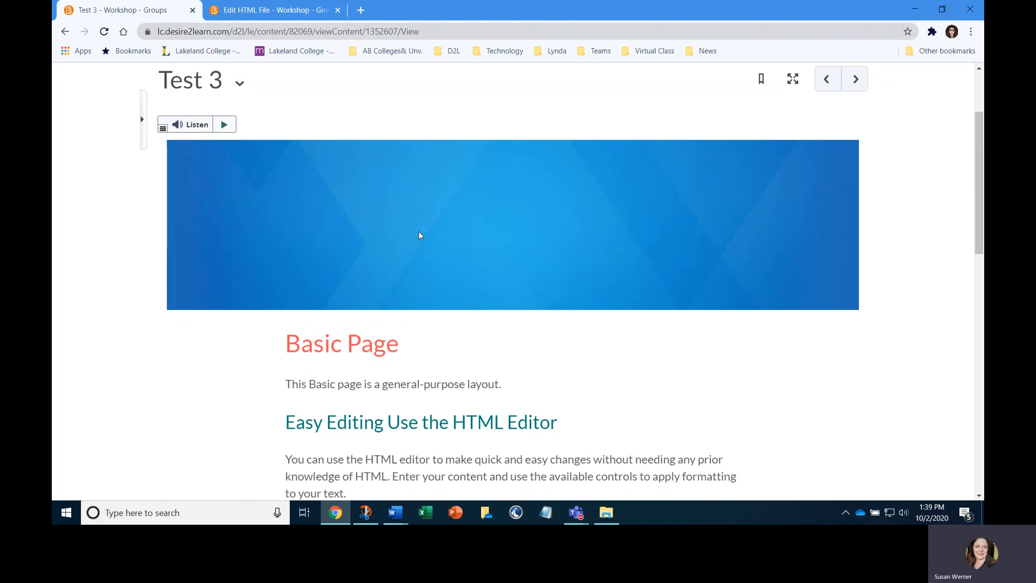
scroll(419, 235, "up", 3)
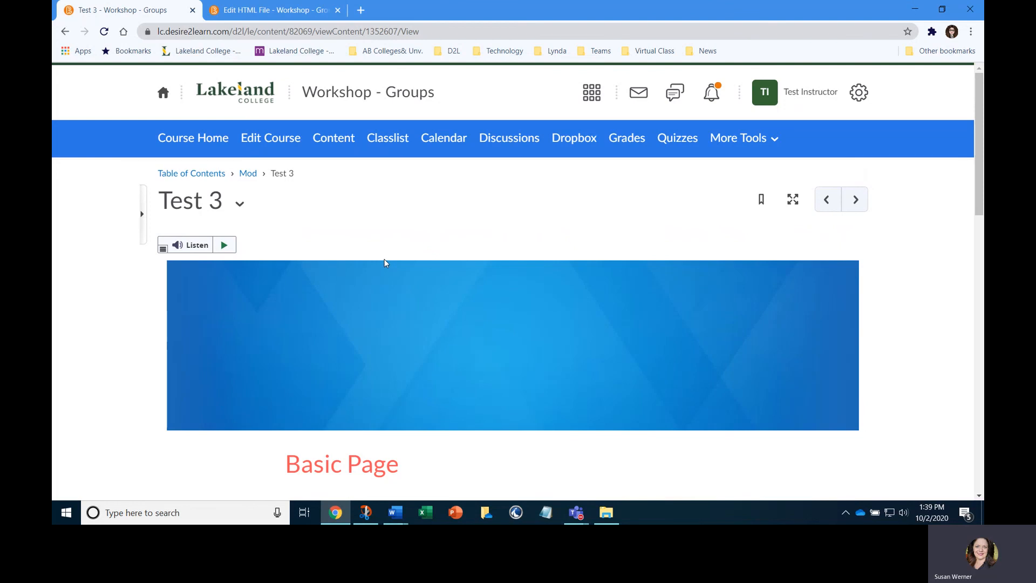
scroll(384, 265, "down", 2)
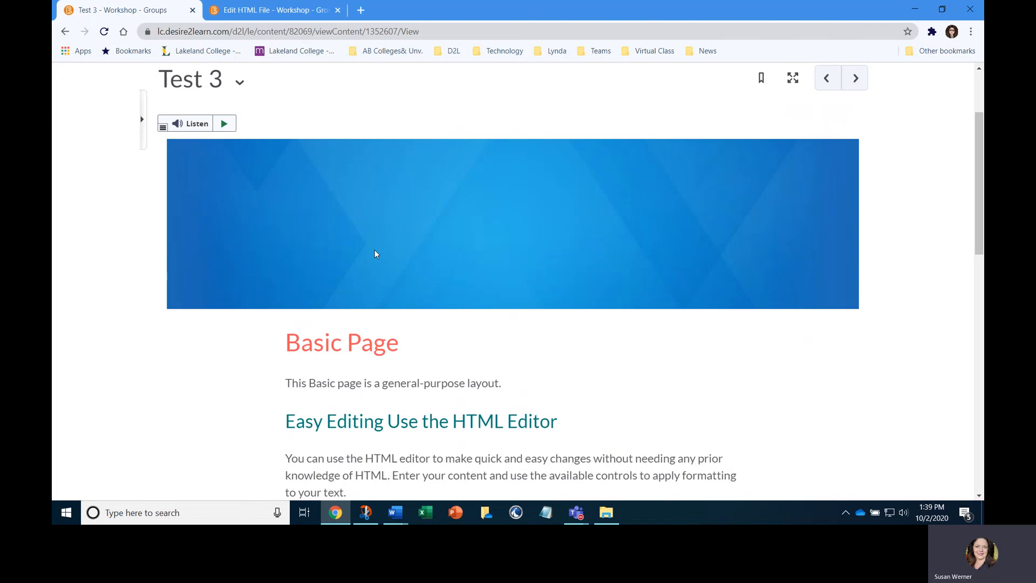
scroll(383, 257, "up", 2)
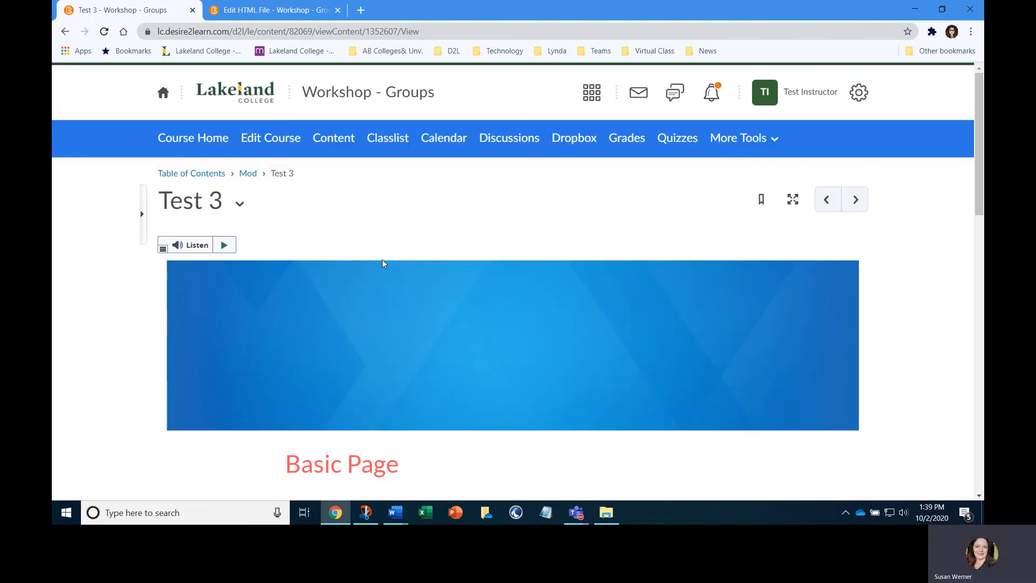